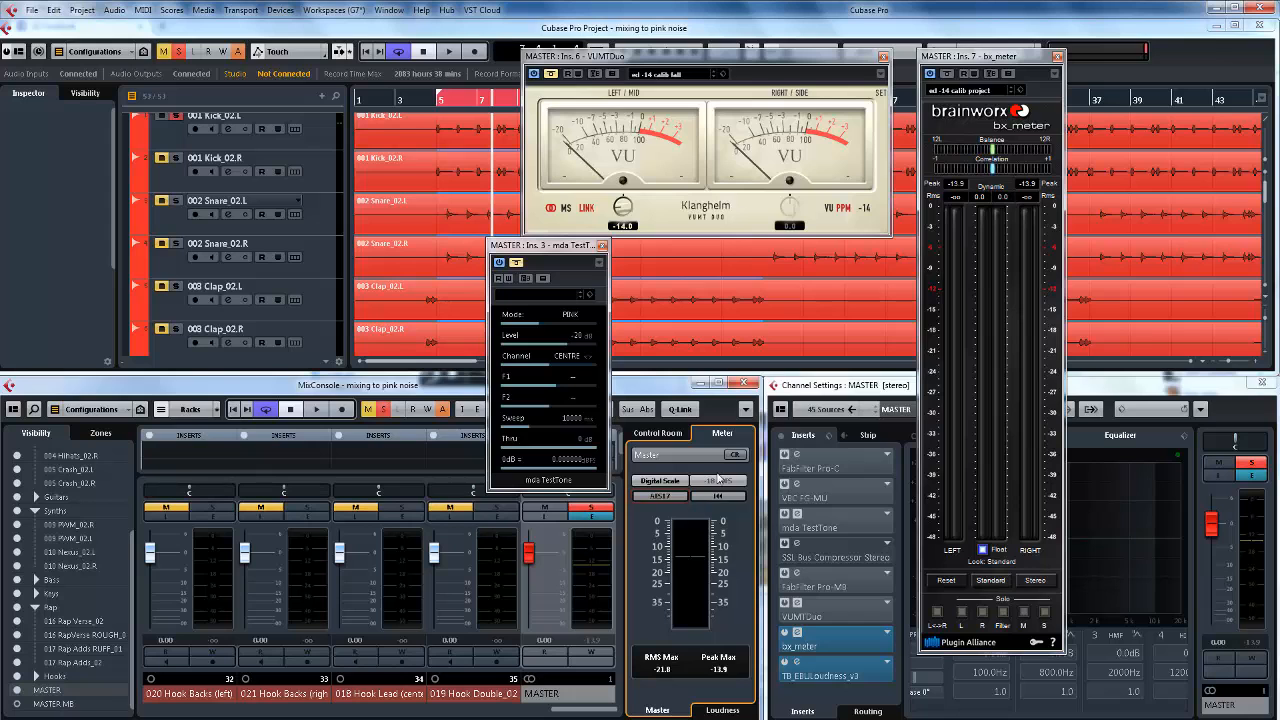
# Step: Close the VUMTDuo, bx_meter and mda TestTone plug-in windows of the MASTER channel
pyautogui.scroll(1, 298, 140)
pyautogui.scroll(-20, 298, 137)
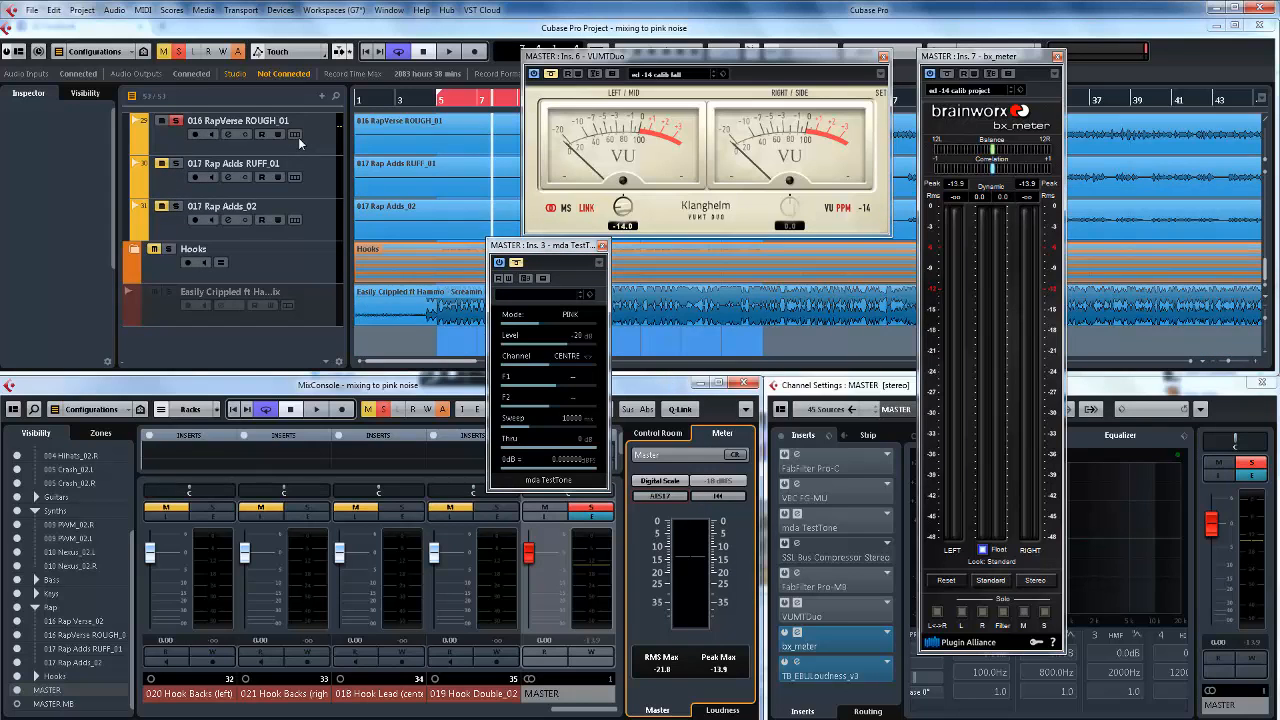
pyautogui.scroll(20, 298, 143)
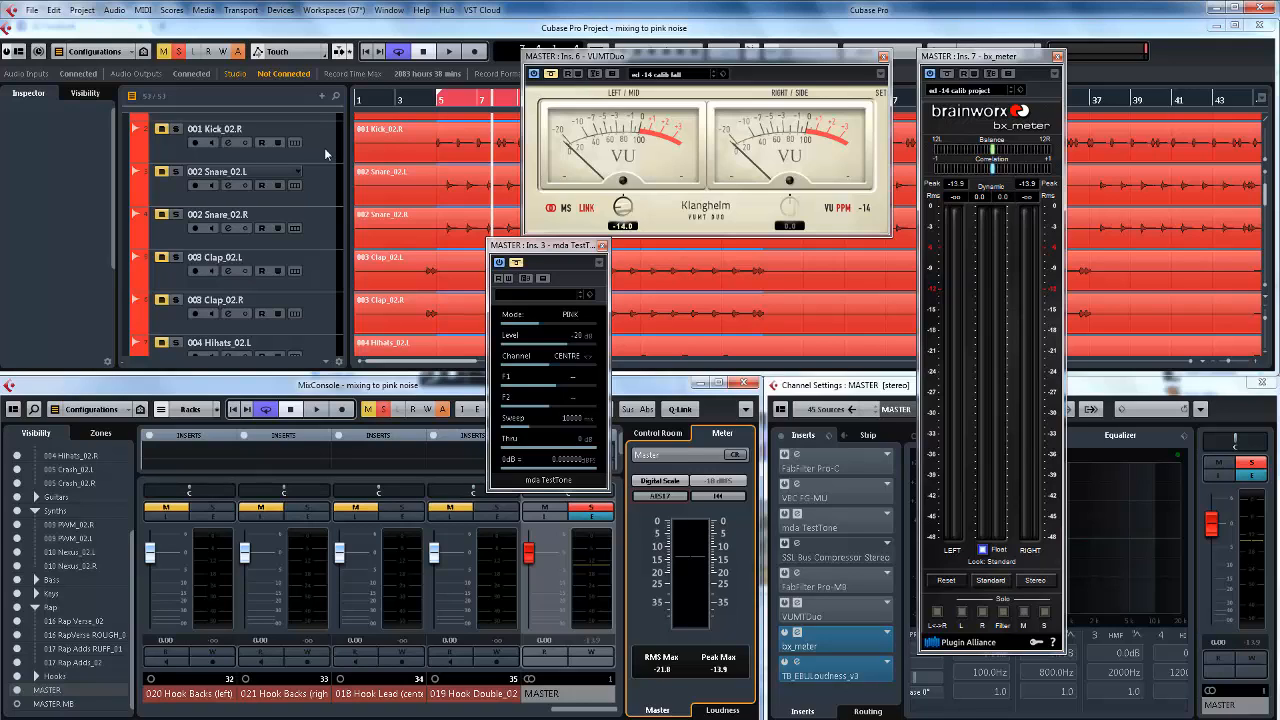
pyautogui.click(883, 57)
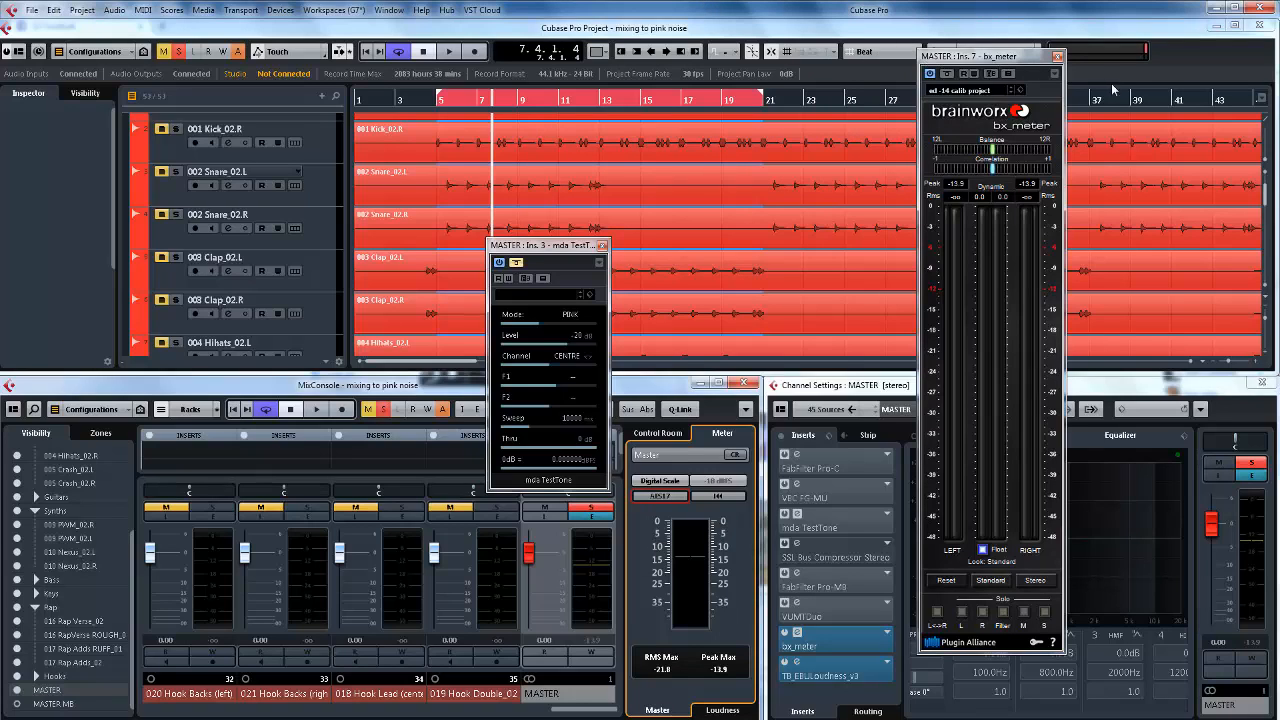
pyautogui.click(1057, 57)
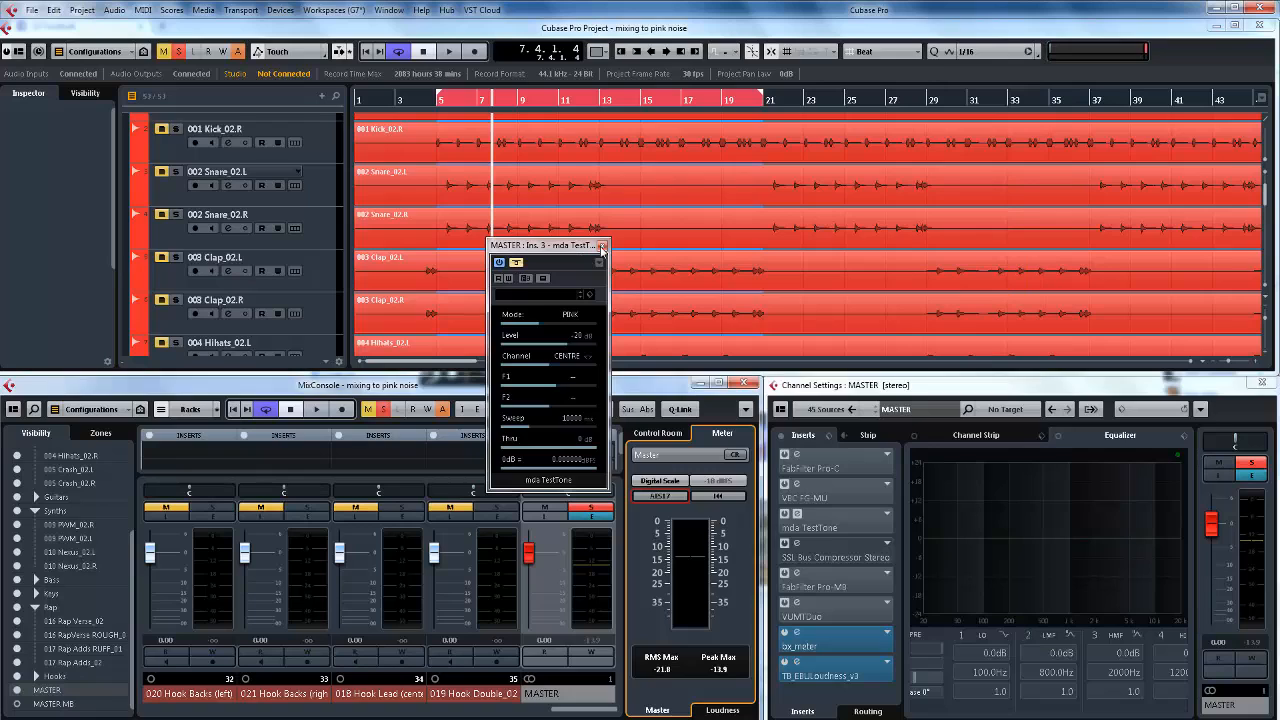
pyautogui.click(602, 246)
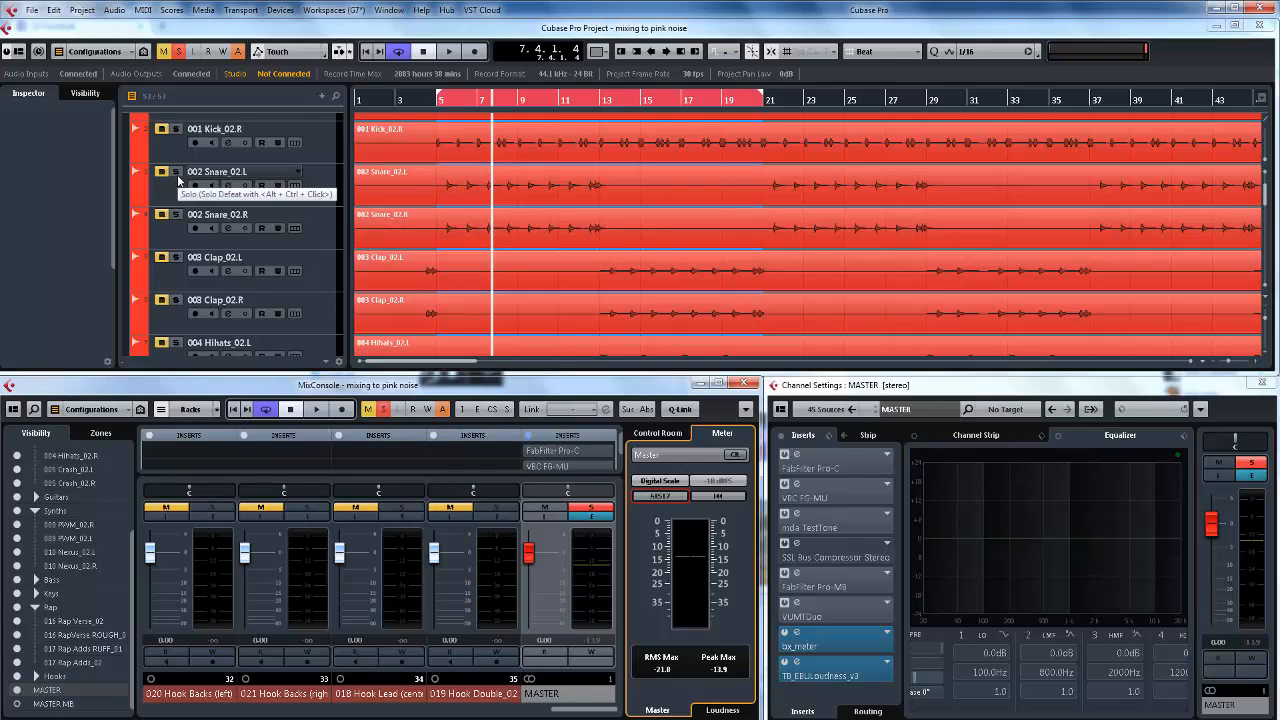
# Step: Solo the tracks 001 Kick_02.R, 002 Snare_02.L and 002 Snare_02.R
pyautogui.click(176, 131)
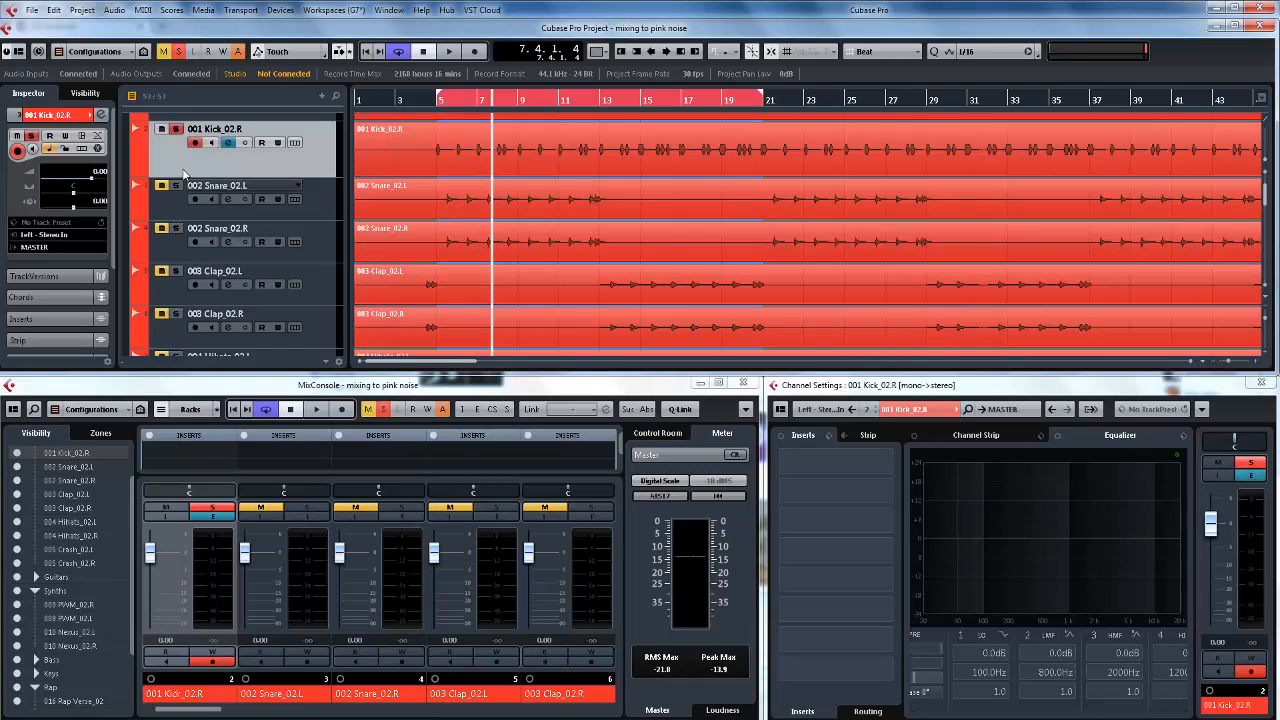
pyautogui.click(178, 188)
pyautogui.click(178, 241)
# Step: Solo the 011 BASS_02 track in the Bass folder
pyautogui.scroll(-5, 178, 241)
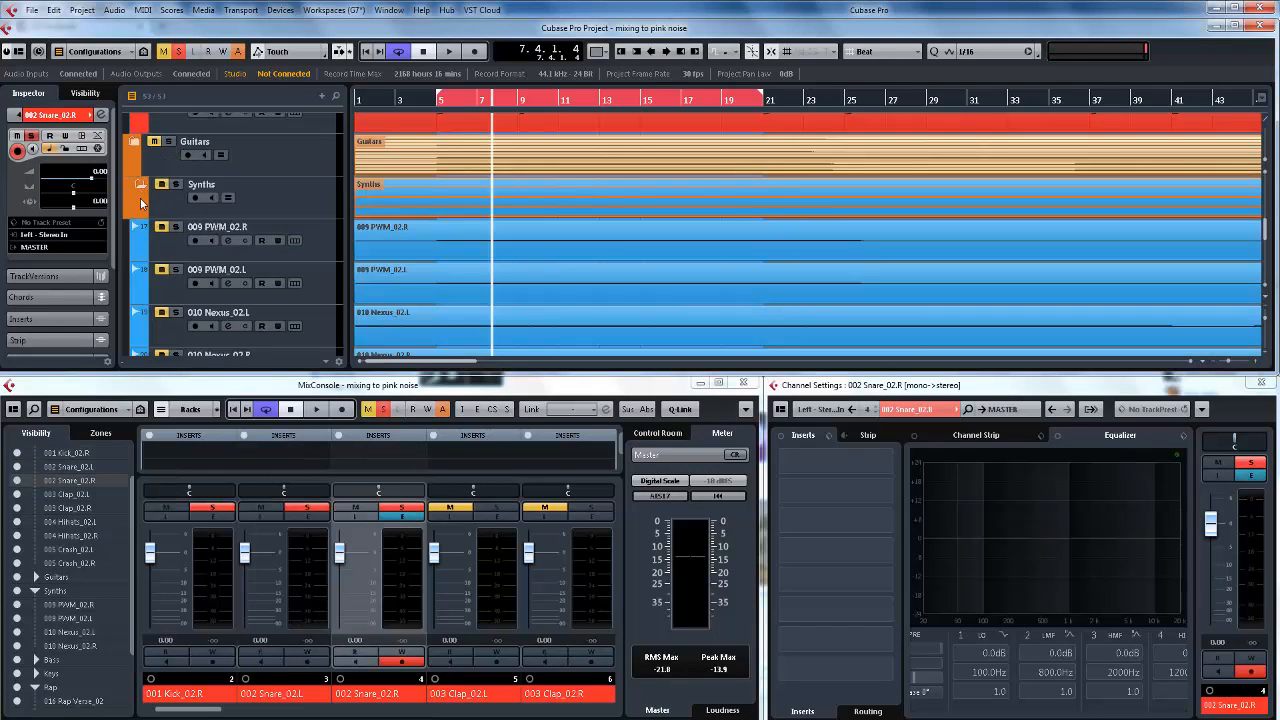
pyautogui.scroll(2, 300, 202)
pyautogui.scroll(1, 298, 197)
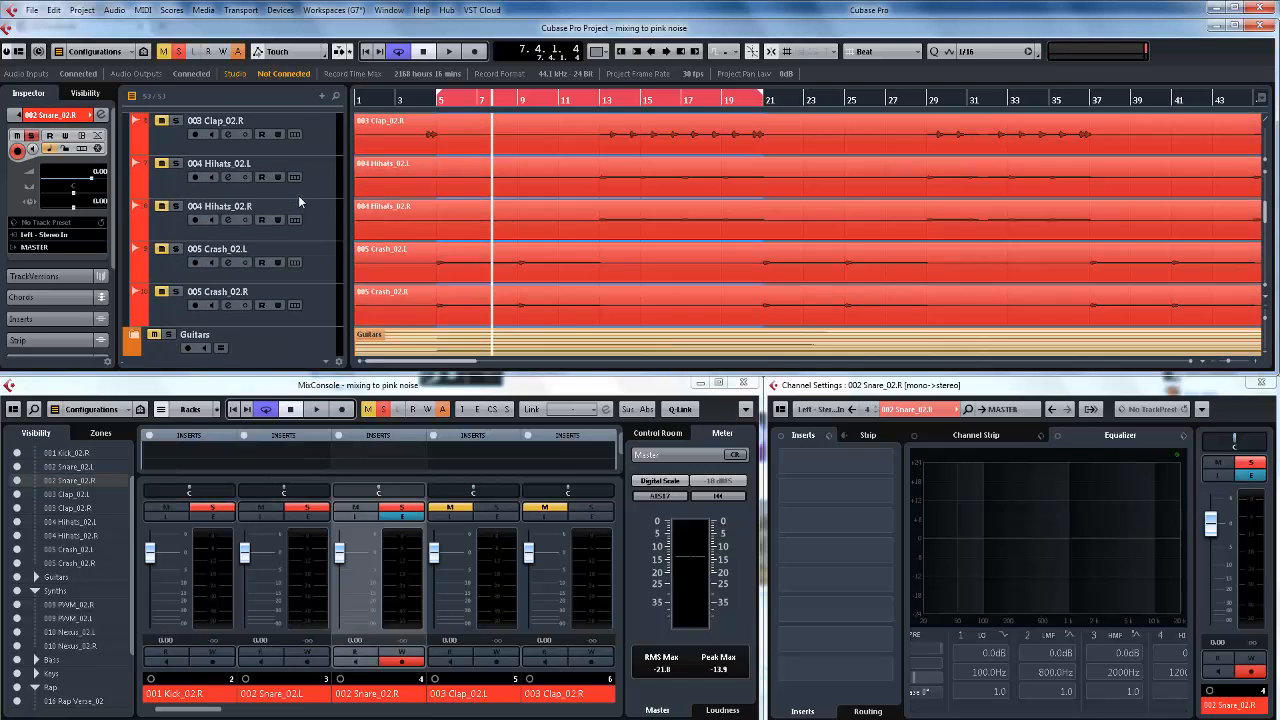
pyautogui.scroll(-8, 298, 197)
pyautogui.click(184, 201)
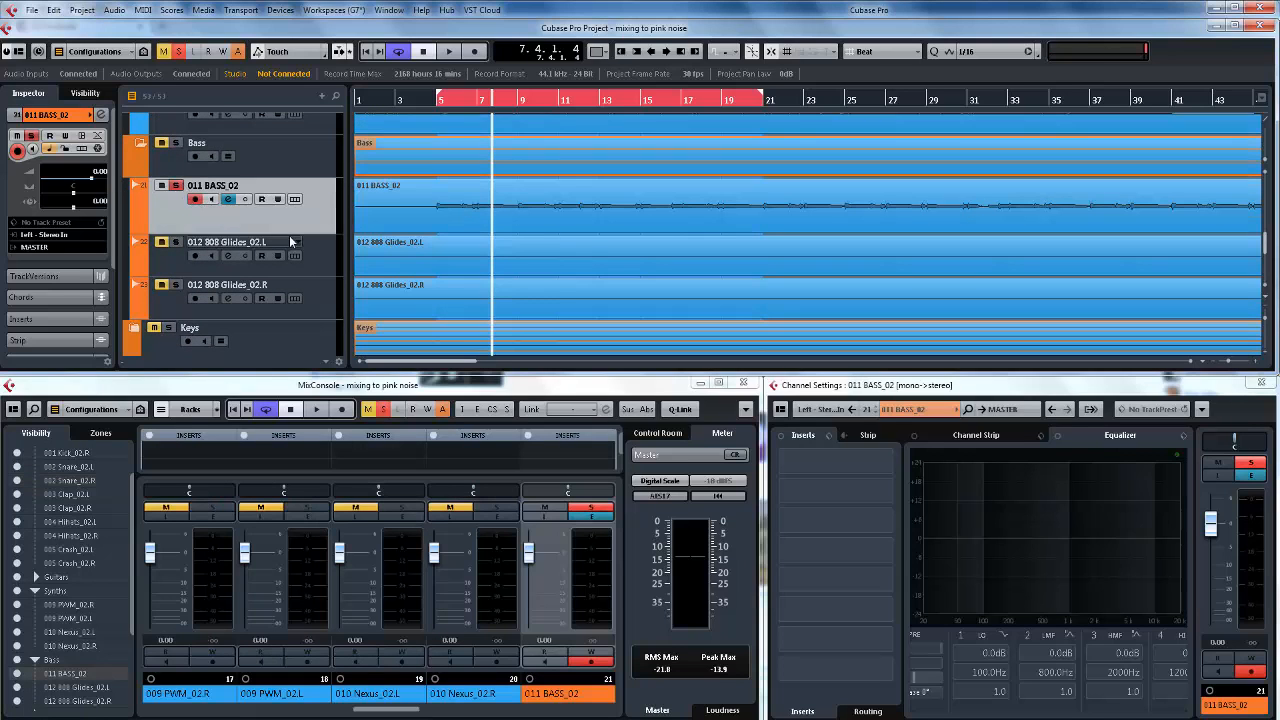
# Step: Expand the Hooks folder and solo its 018 Hook Lead (center), 021 Hook Backs (right) and 020 Hook Backs (left) tracks
pyautogui.scroll(-3, 290, 241)
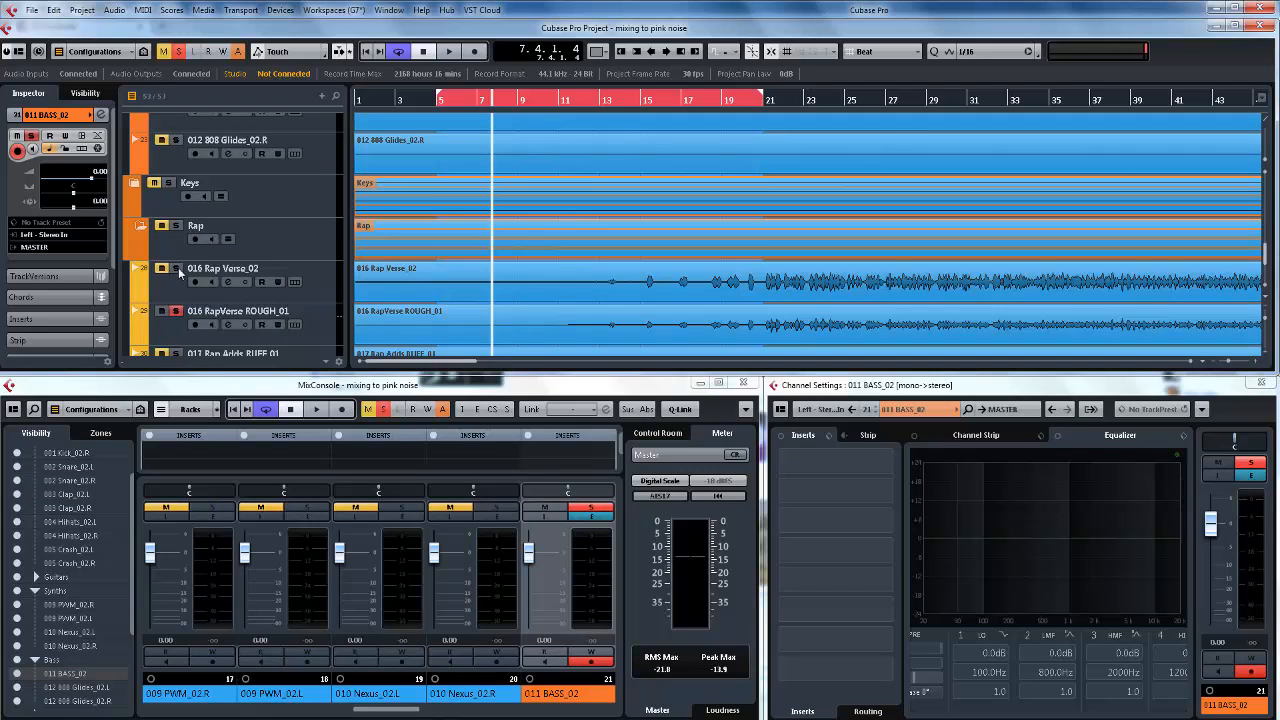
pyautogui.scroll(-3, 342, 236)
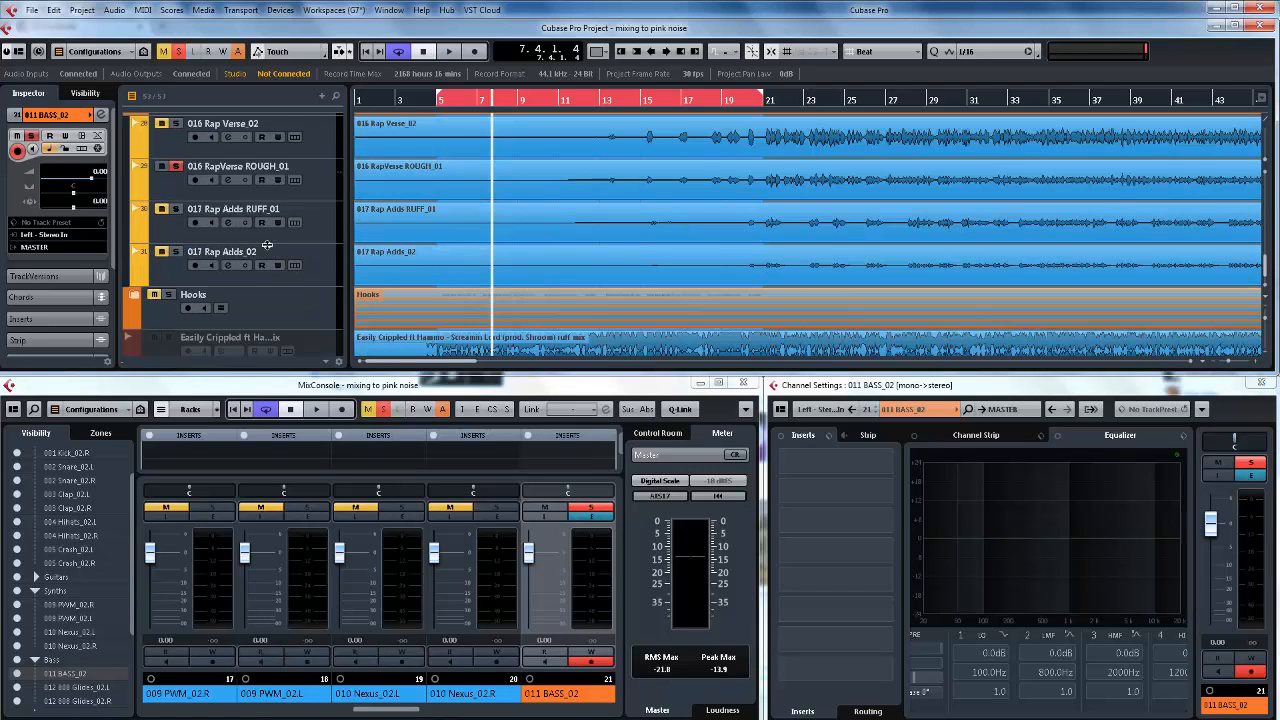
pyautogui.click(137, 293)
pyautogui.scroll(-2, 233, 262)
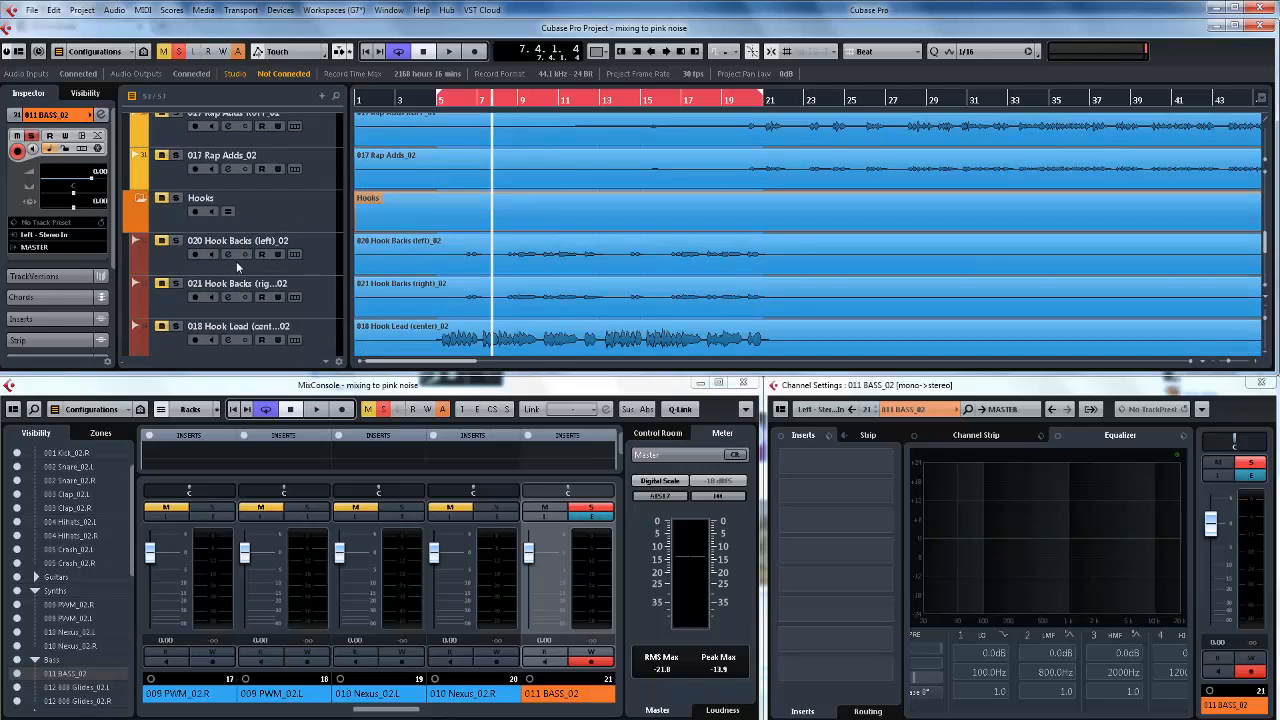
pyautogui.click(175, 330)
pyautogui.scroll(-3, 177, 326)
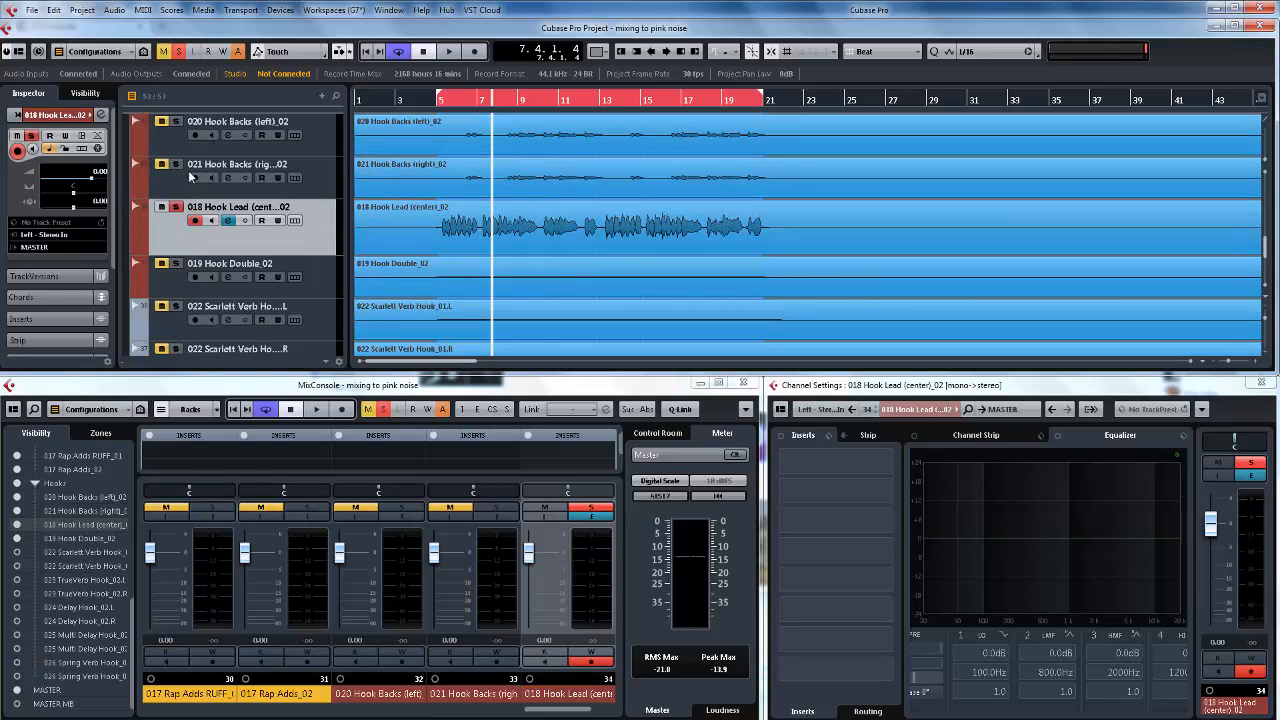
pyautogui.click(177, 166)
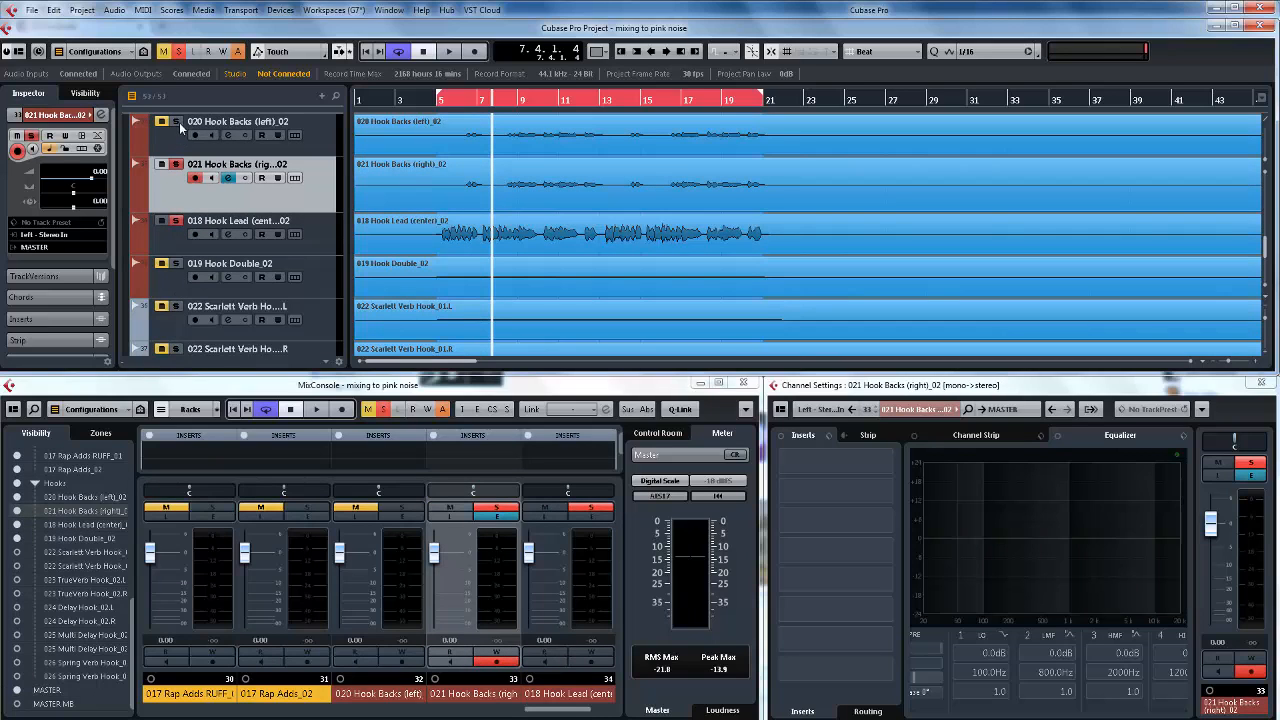
pyautogui.click(177, 122)
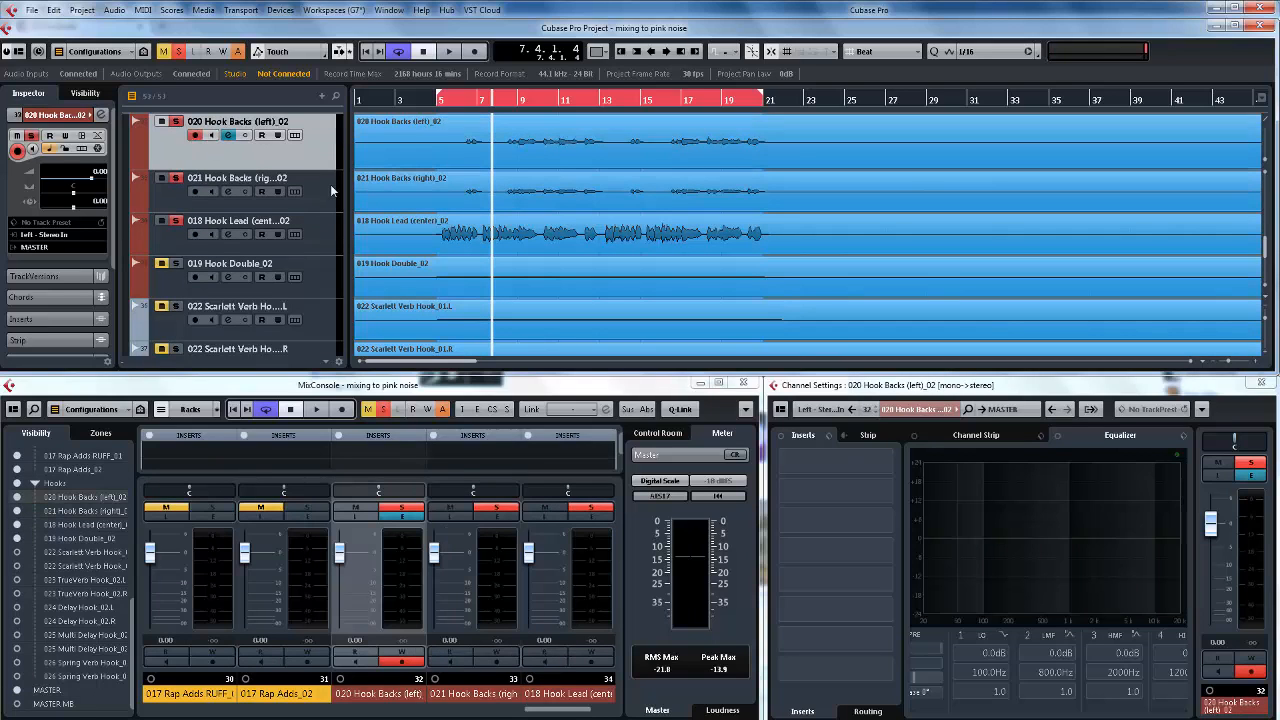
# Step: Hide the 009 PWM and 010 Nexus channels of the Synths group in the MixConsole
pyautogui.scroll(-5, 332, 184)
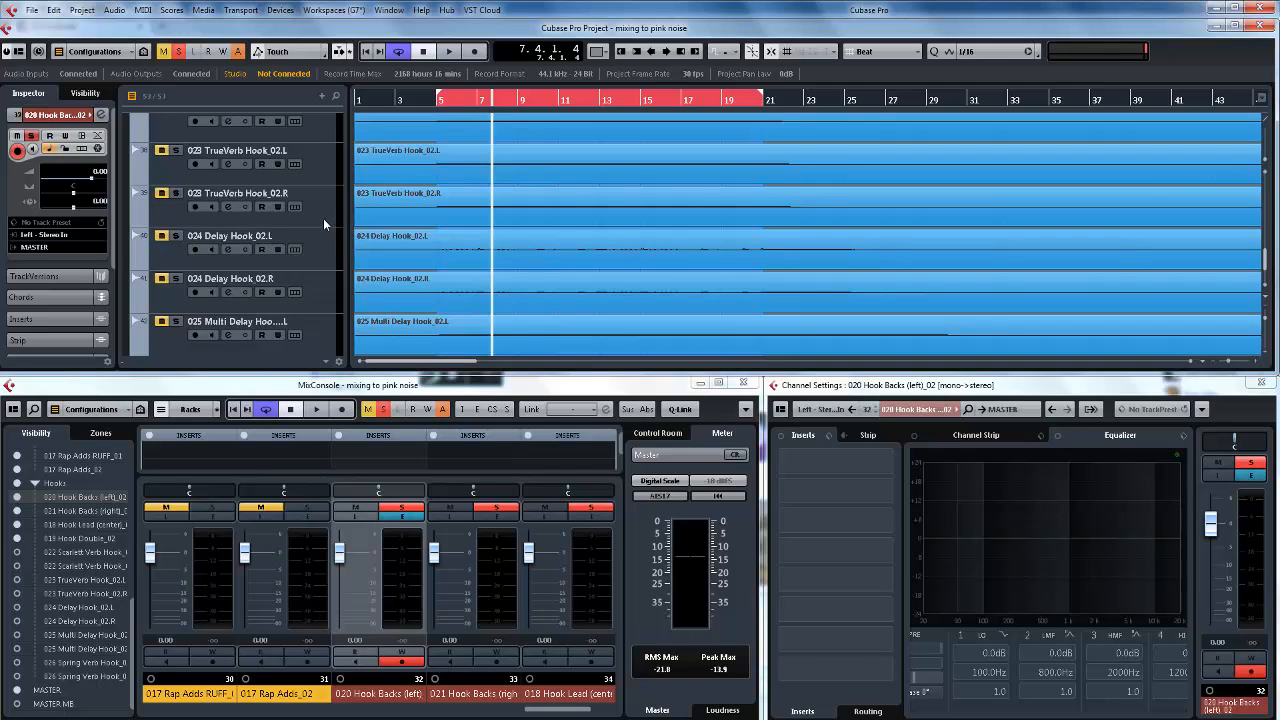
pyautogui.scroll(20, 323, 218)
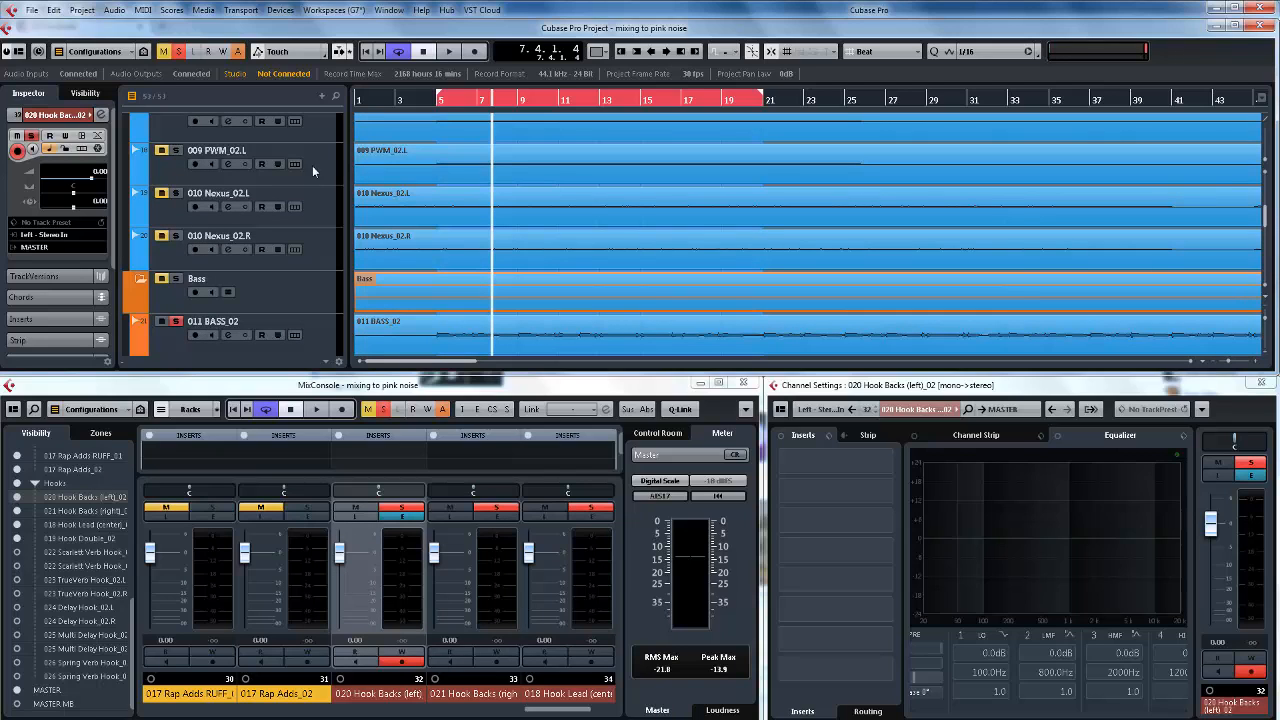
pyautogui.click(86, 93)
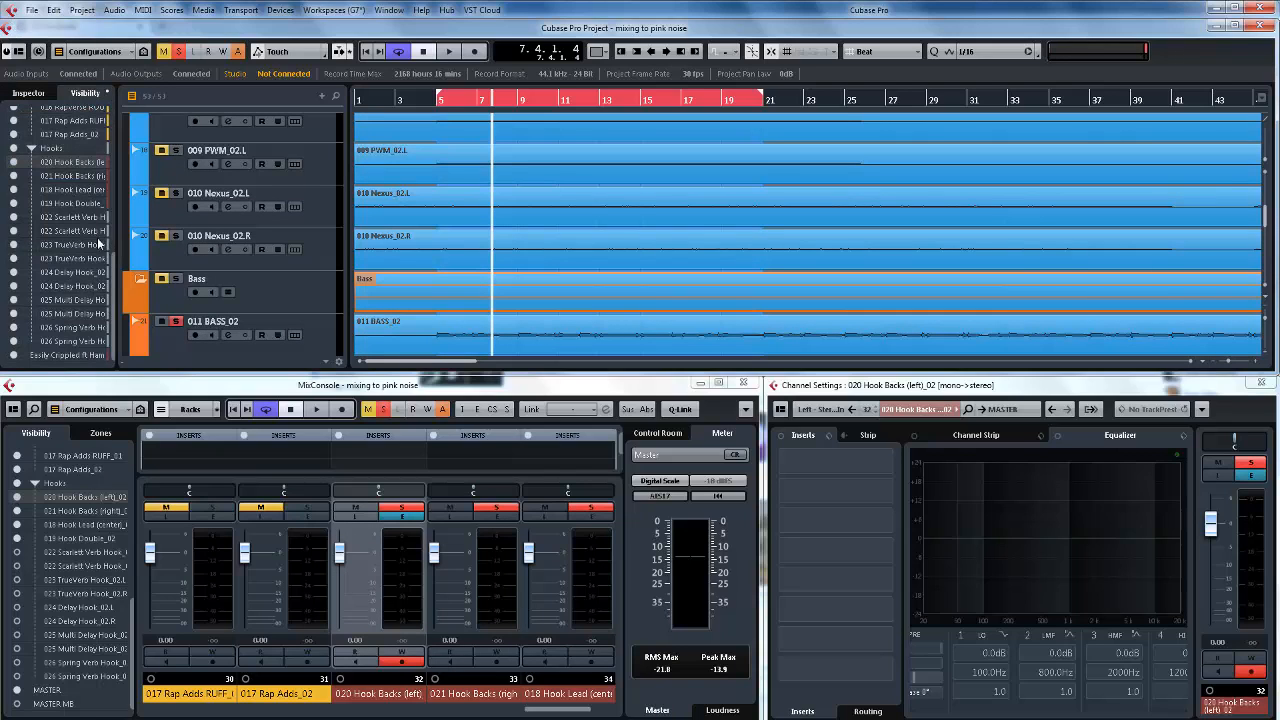
pyautogui.scroll(5, 70, 195)
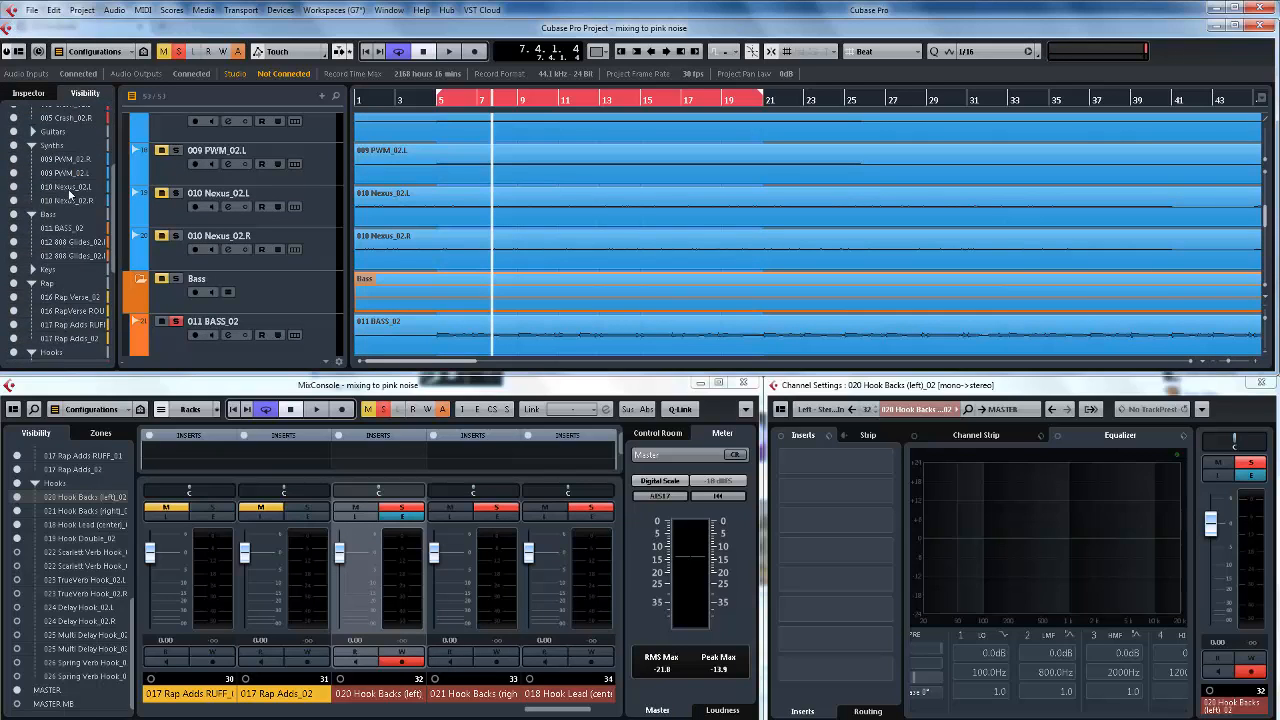
pyautogui.scroll(3, 70, 195)
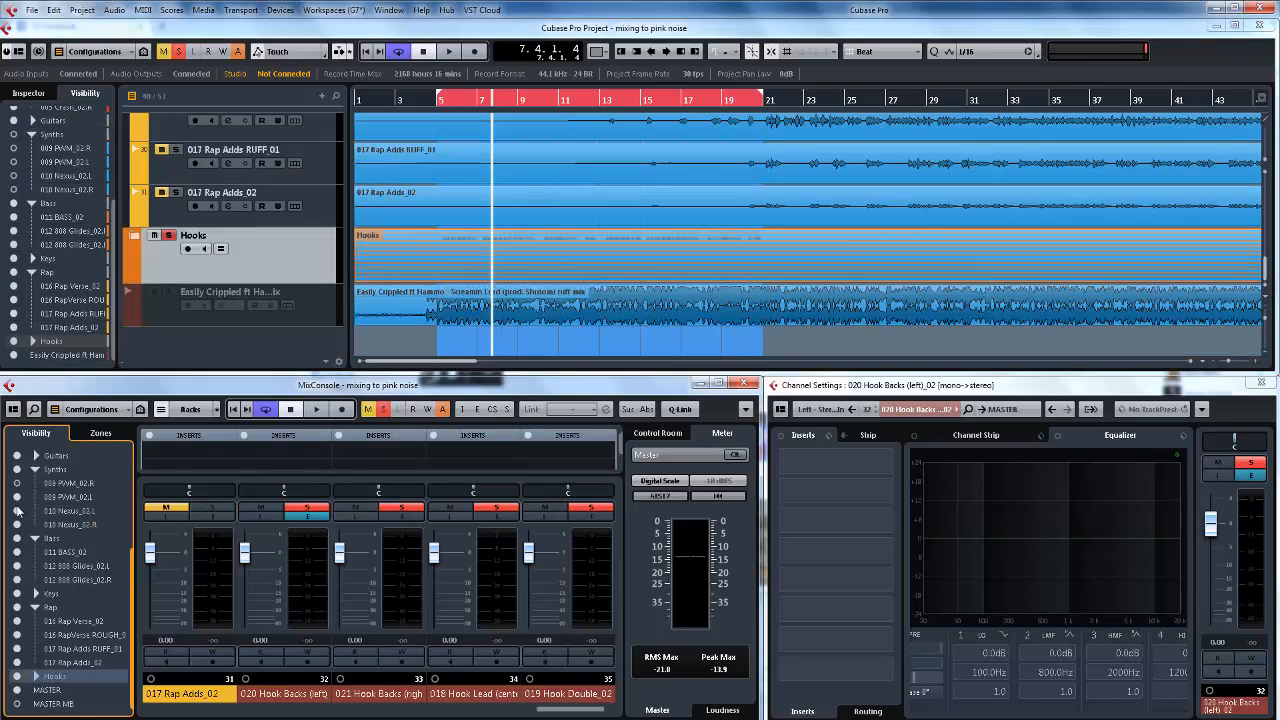
pyautogui.click(17, 497)
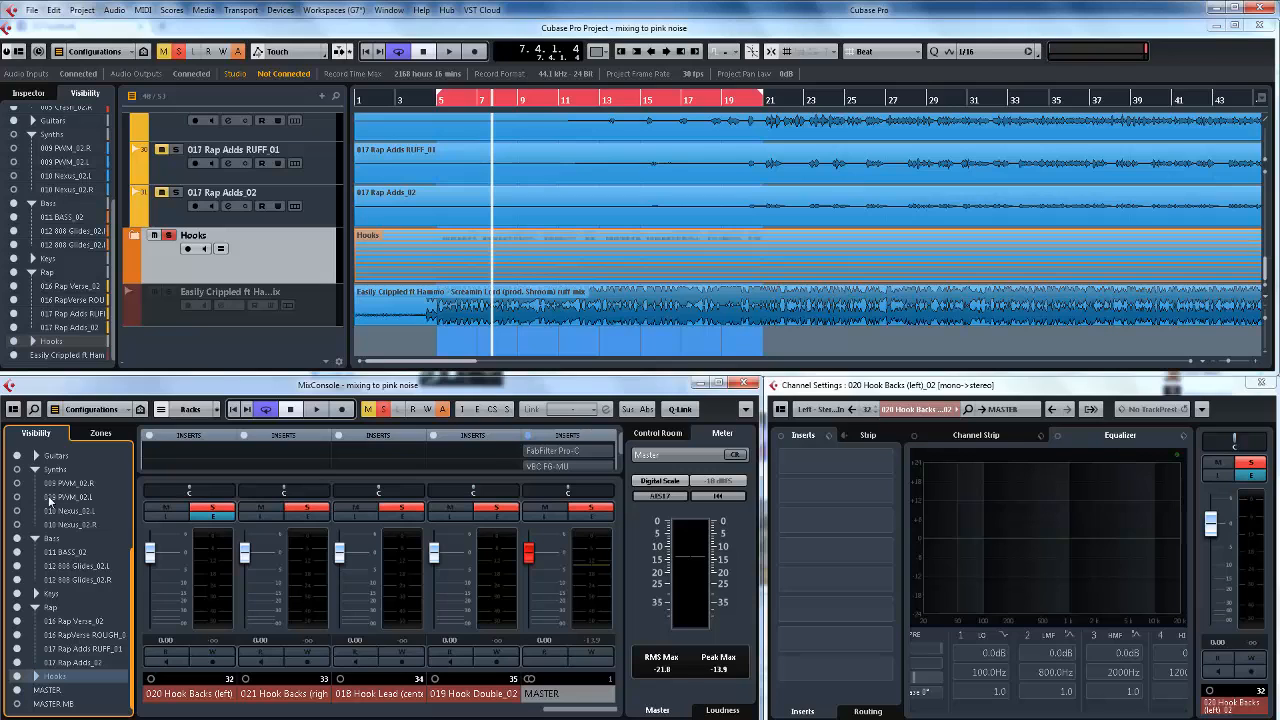
# Step: Solo the left and right tracks of 001 Kick_02 and 002 Snare_02 in the Drums folder
pyautogui.scroll(10, 289, 204)
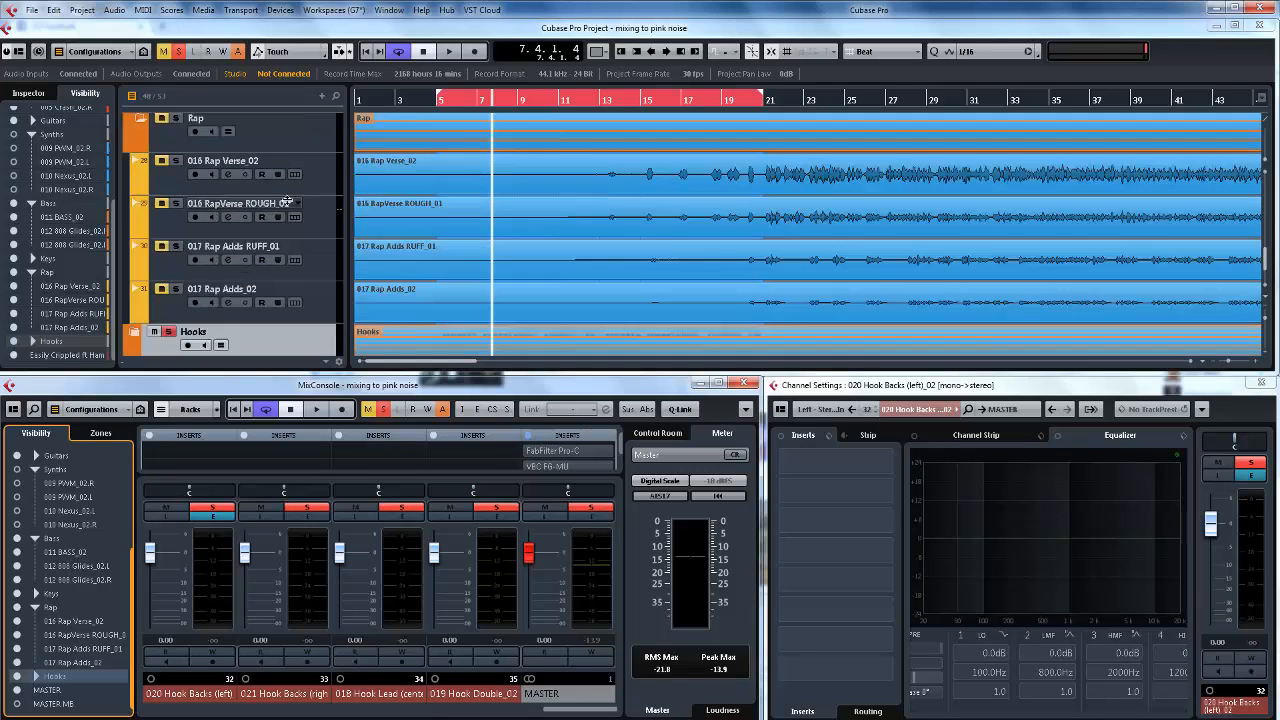
pyautogui.scroll(-8, 288, 204)
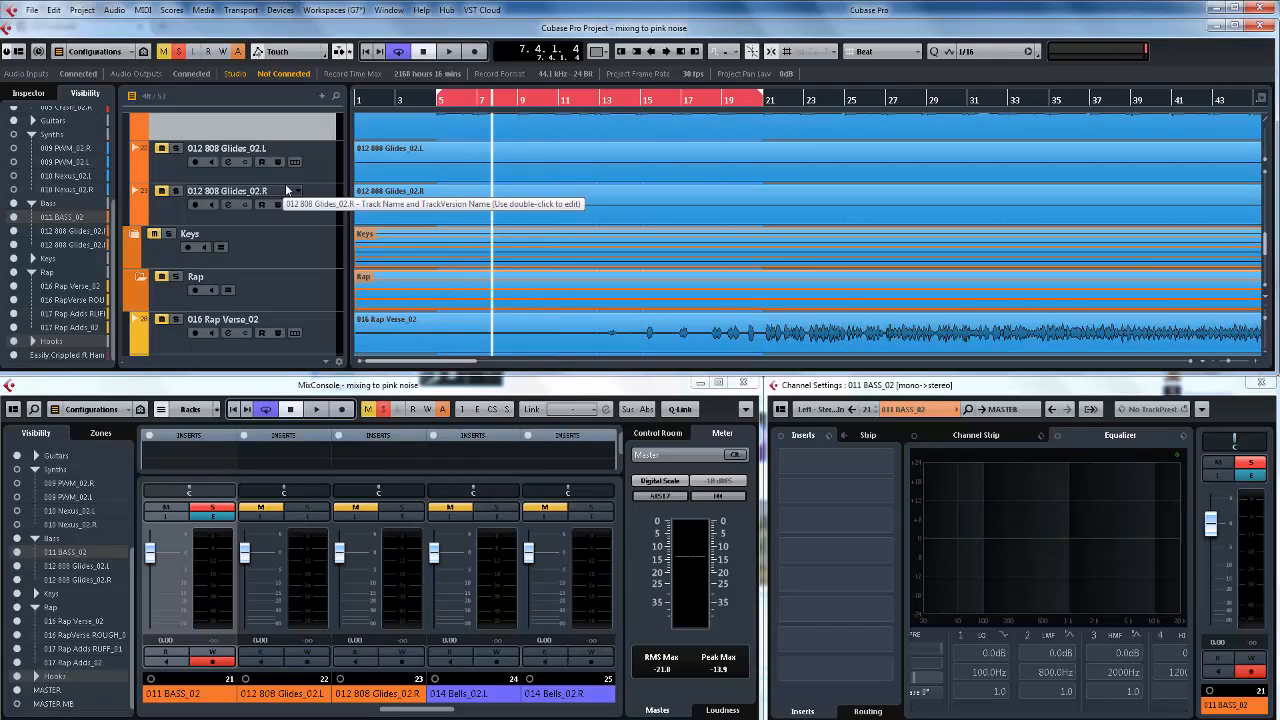
pyautogui.scroll(12, 290, 170)
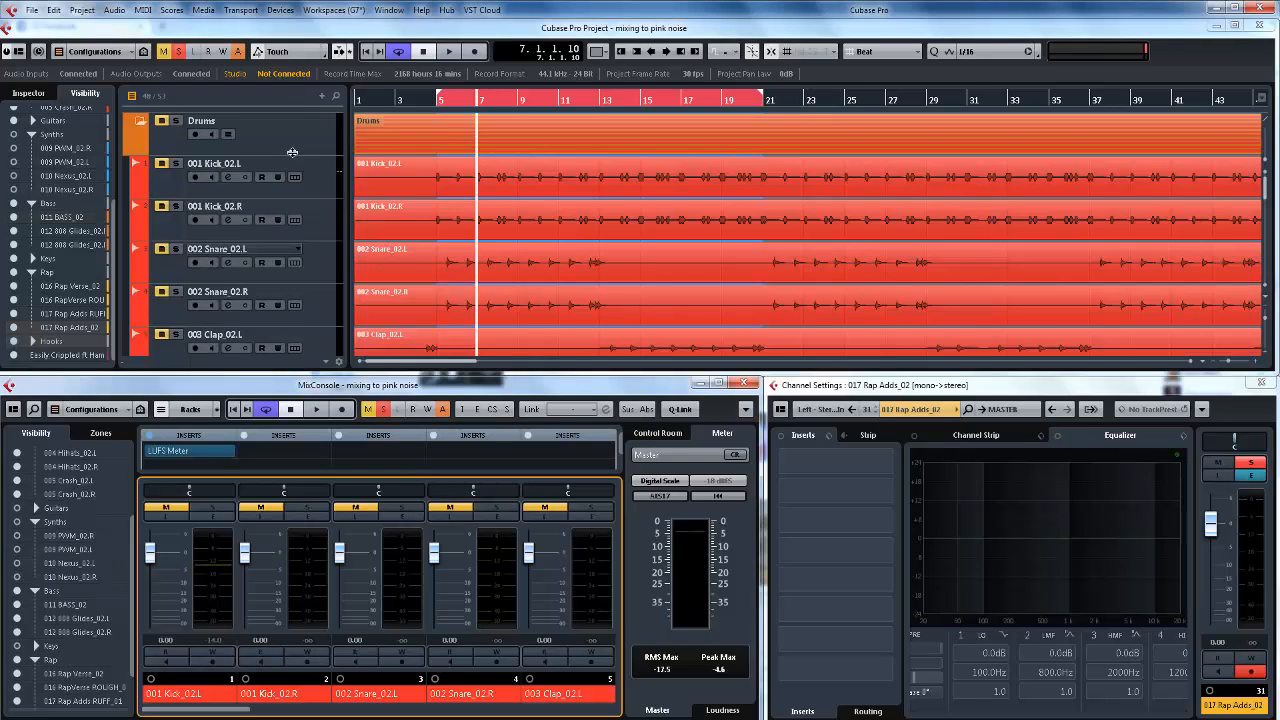
pyautogui.scroll(-3, 292, 152)
pyautogui.scroll(3, 292, 152)
pyautogui.moveTo(163, 198); pyautogui.dragTo(162, 213)
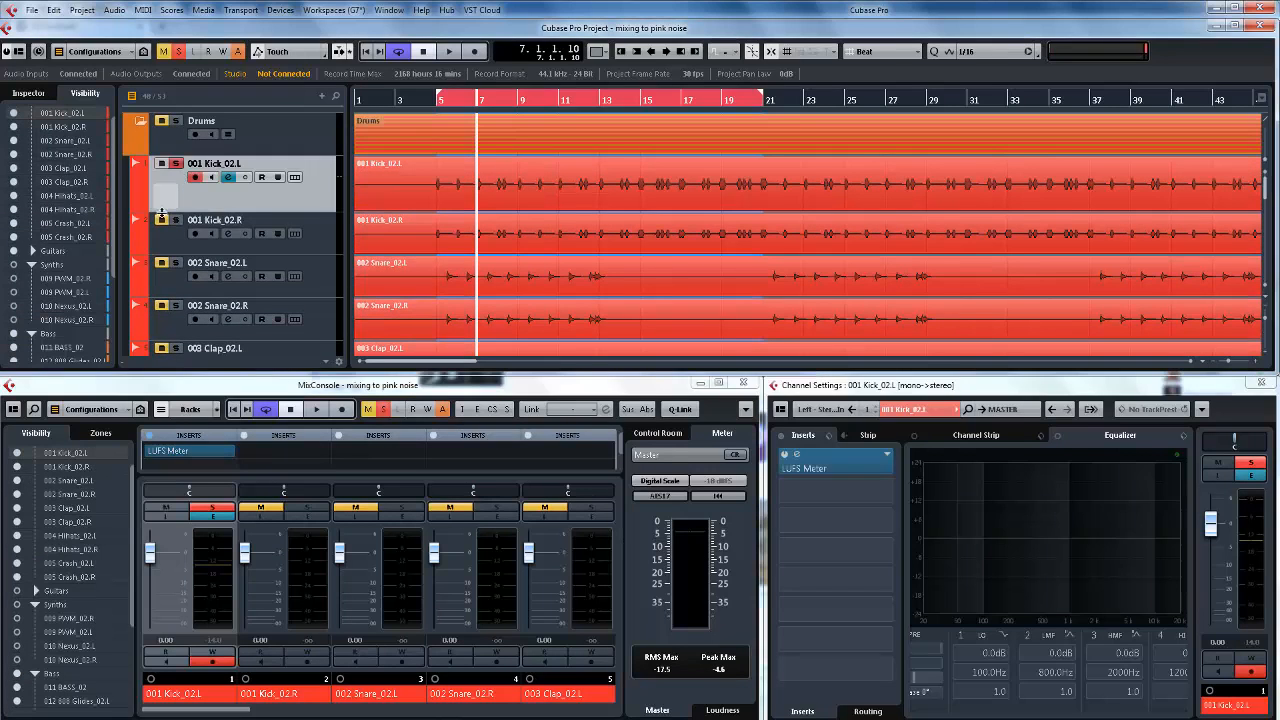
pyautogui.click(174, 220)
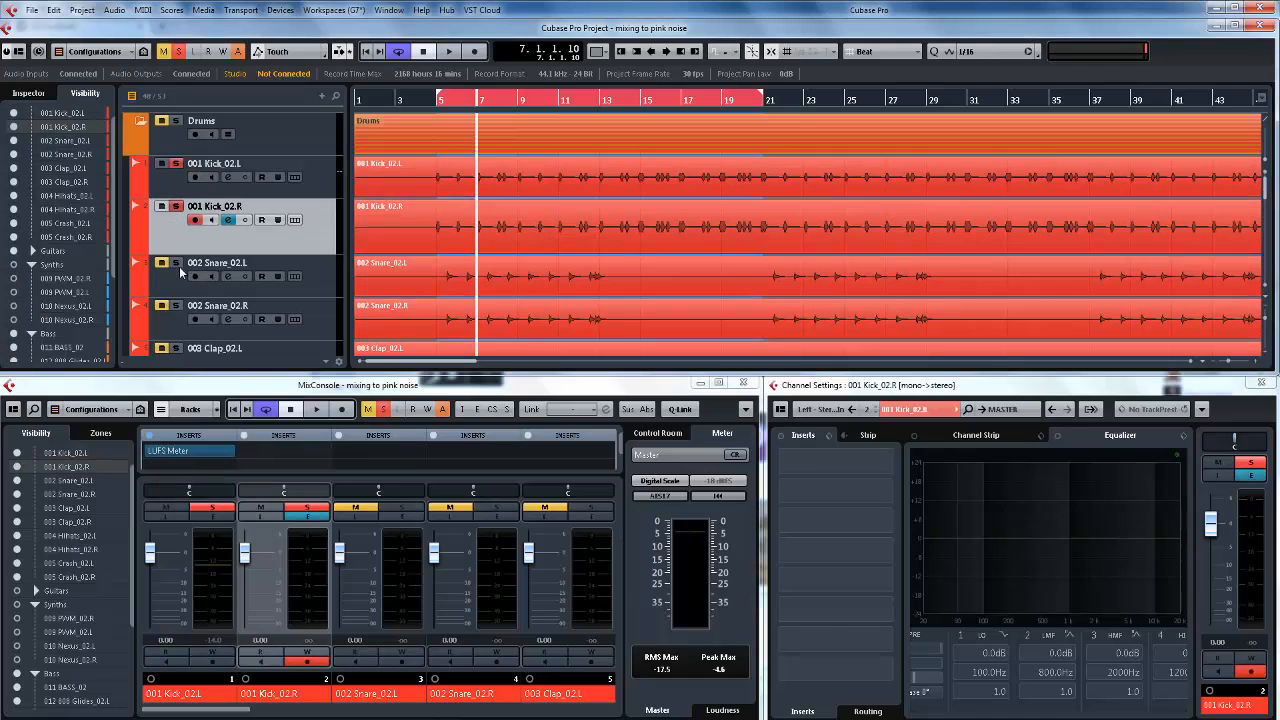
pyautogui.click(176, 263)
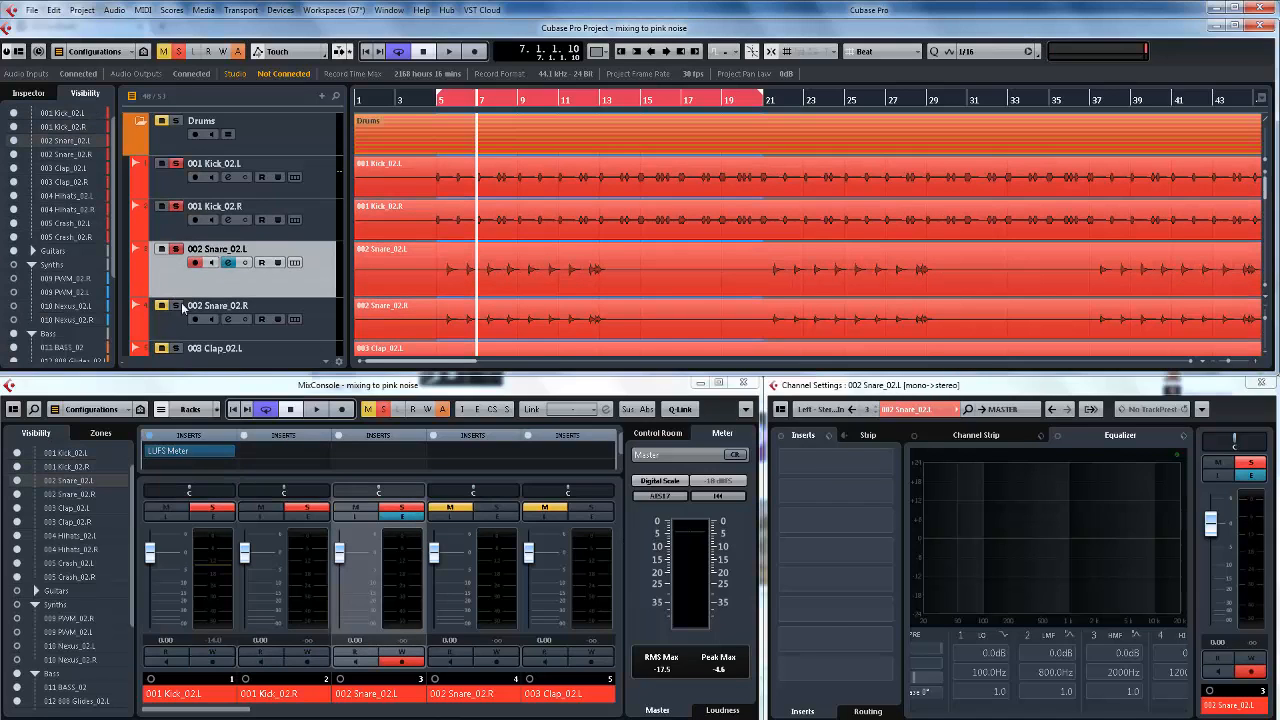
pyautogui.click(176, 303)
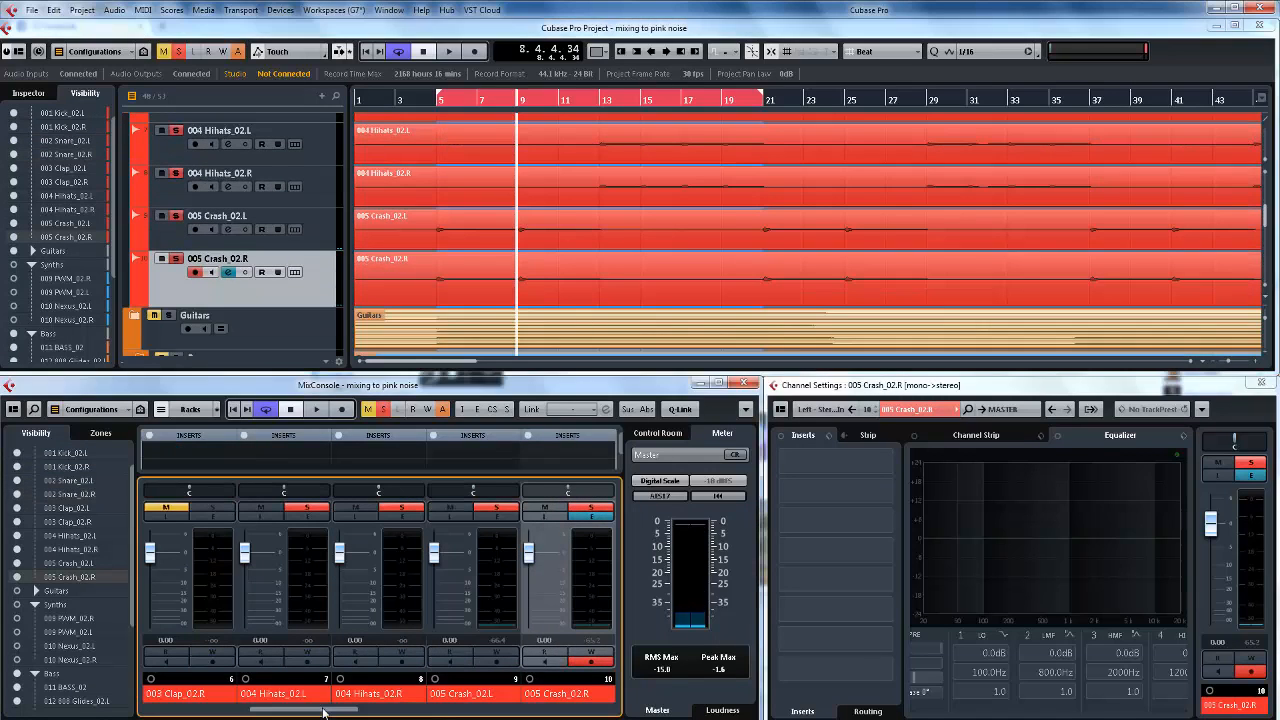
# Step: Select the MASTER channel in the MixConsole and open its bx_meter and TB_EBULoudness_v3 inserts
pyautogui.moveTo(323, 712); pyautogui.dragTo(664, 712)
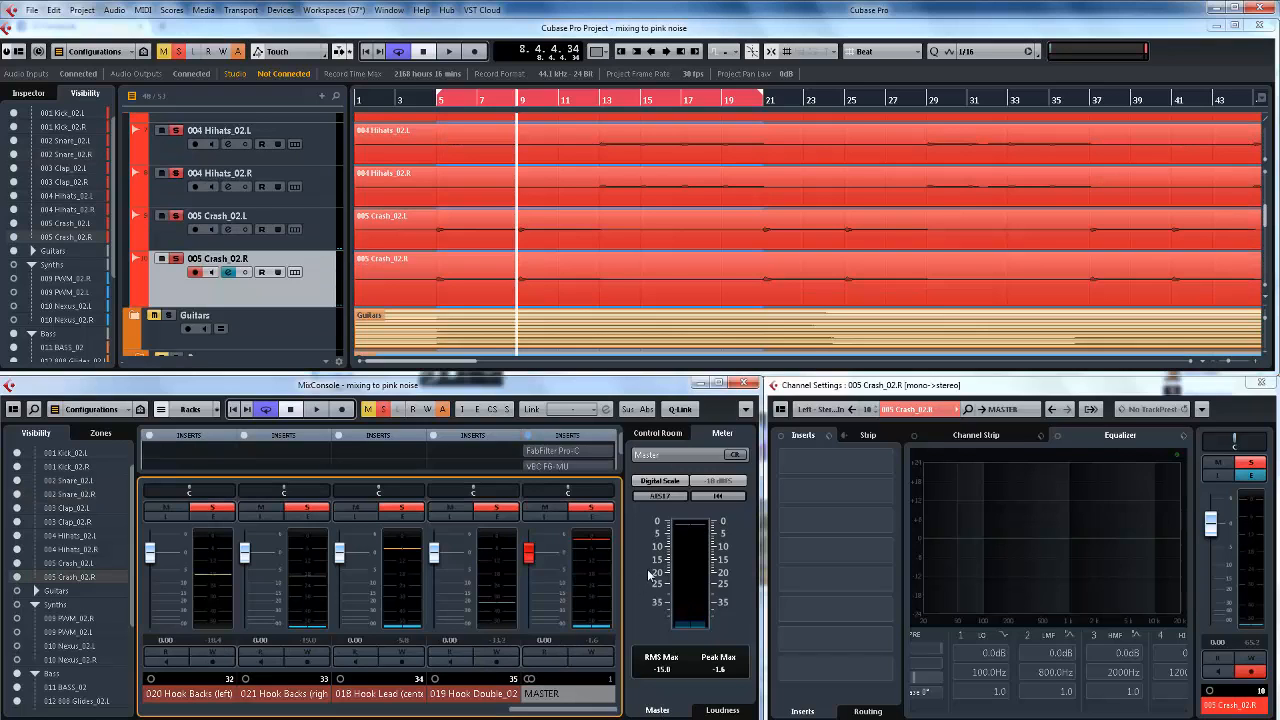
pyautogui.click(583, 693)
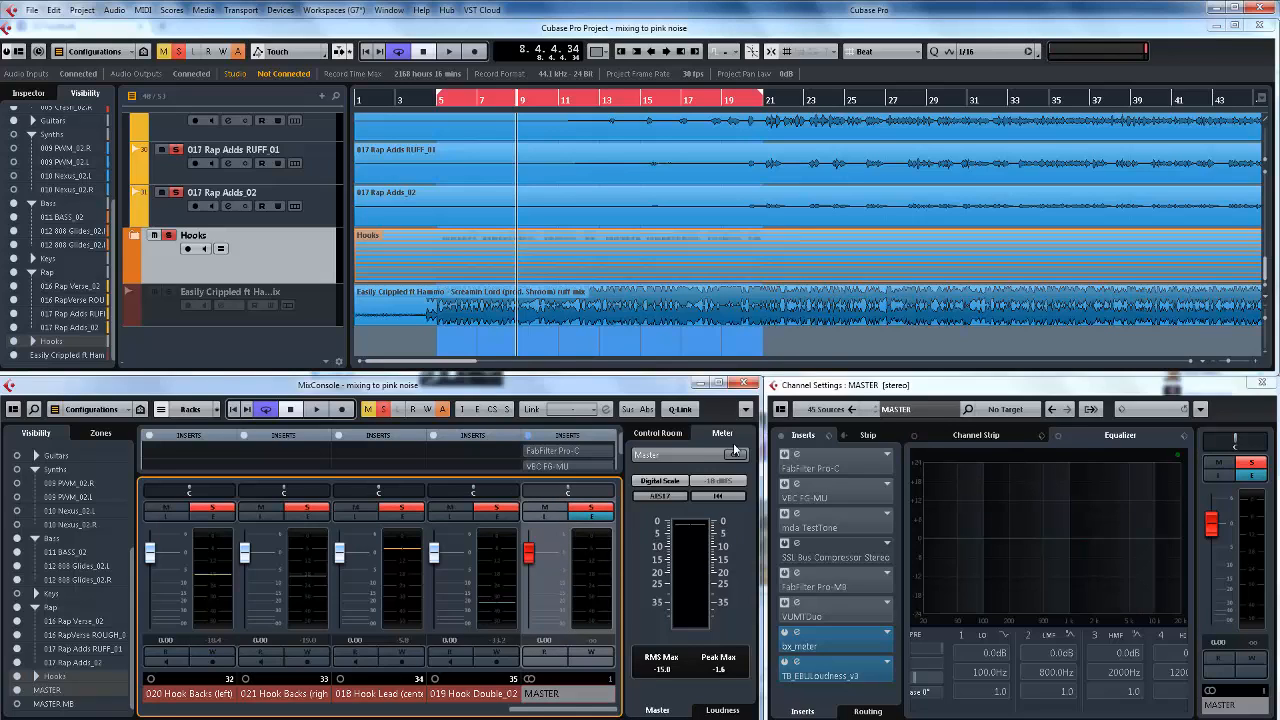
pyautogui.click(860, 645)
pyautogui.click(856, 672)
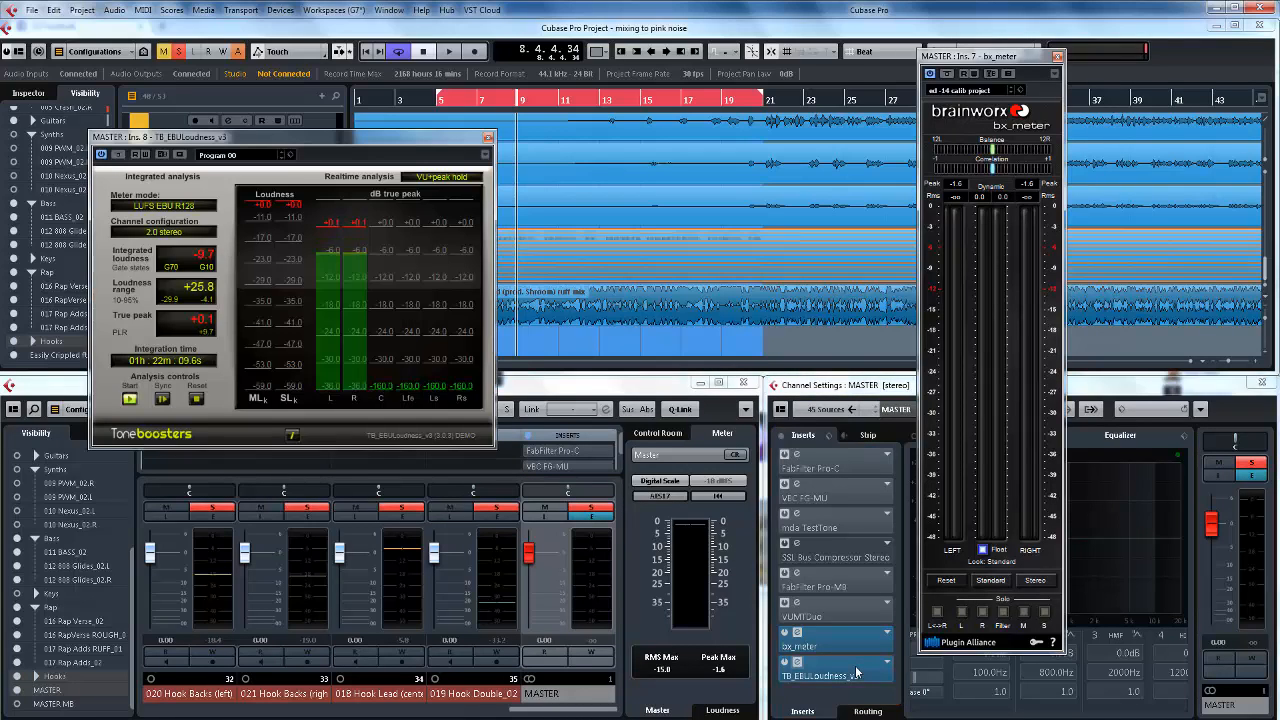
# Step: View the VUMTDuo insert briefly, then examine the scale types offered by the master meter without changing the scale
pyautogui.click(866, 617)
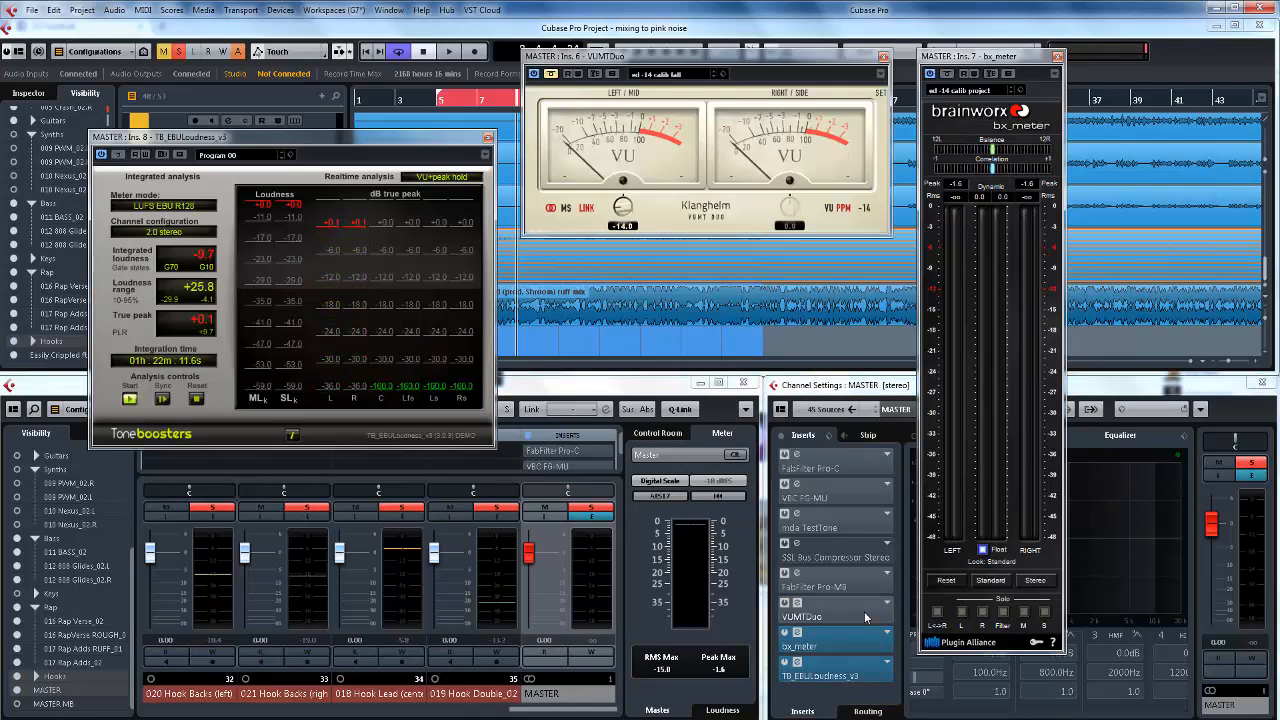
pyautogui.click(883, 59)
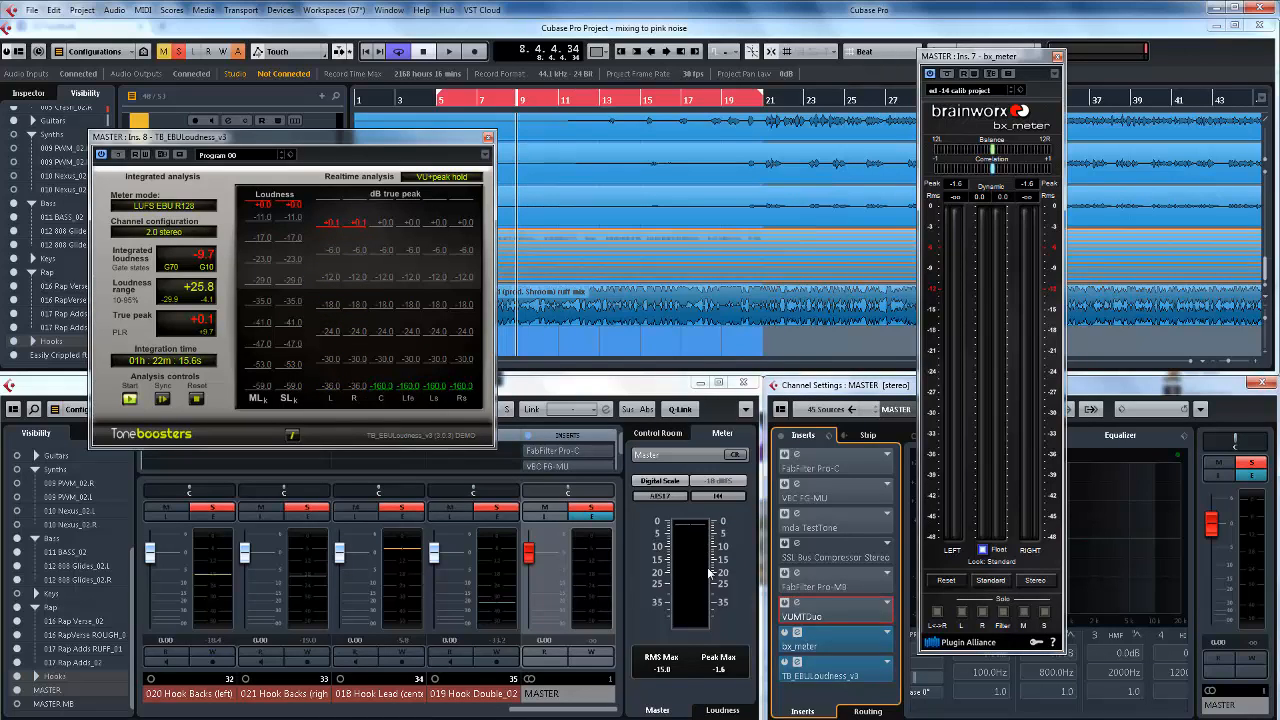
pyautogui.click(666, 481)
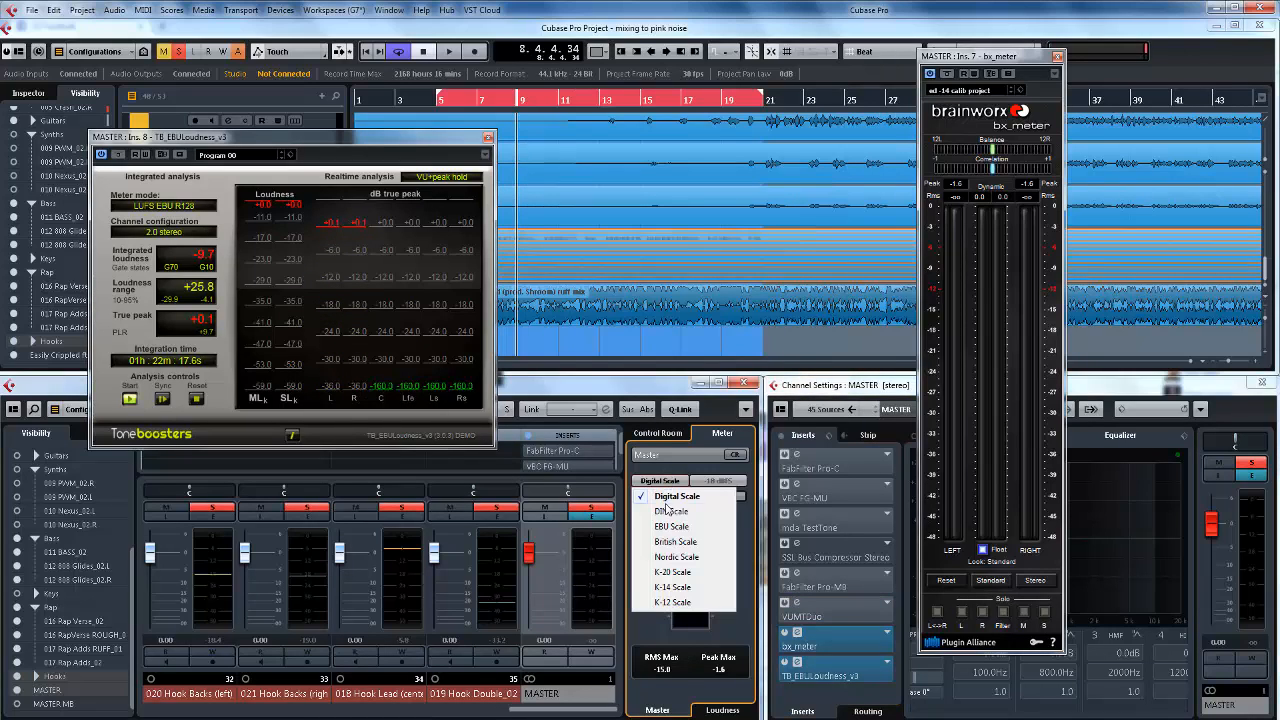
pyautogui.click(748, 537)
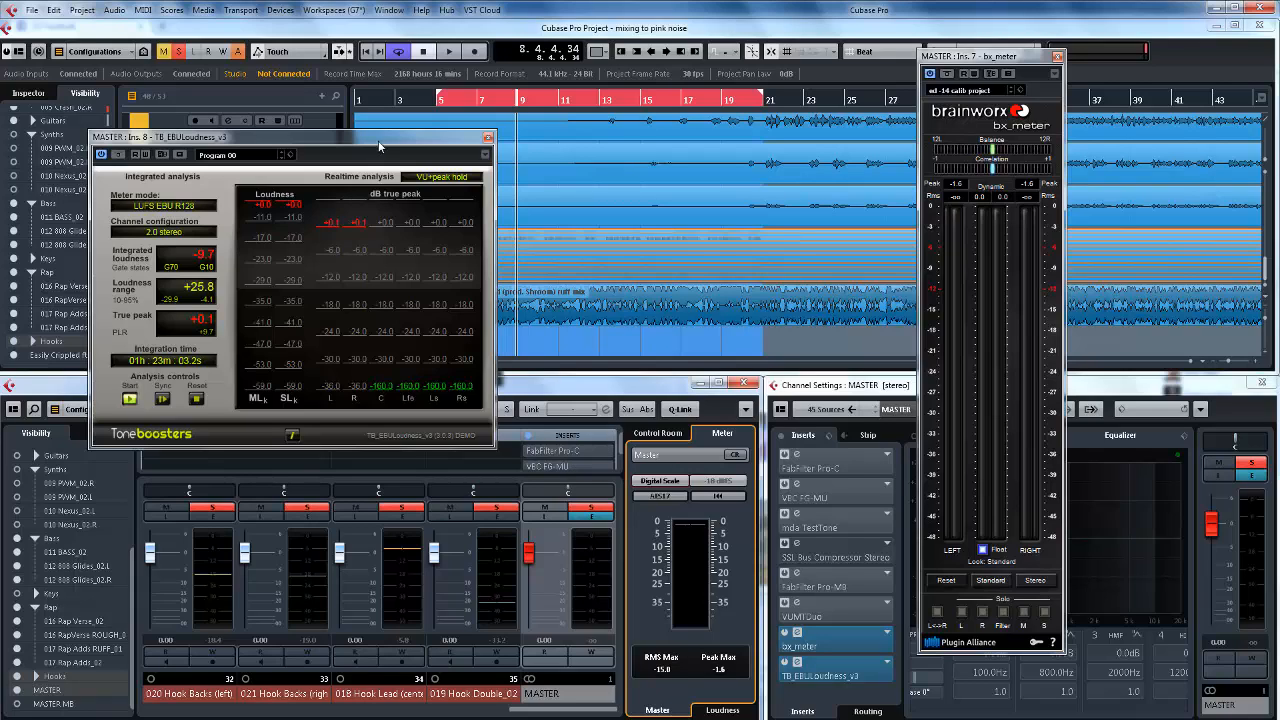
# Step: Move the TB_EBULoudness_v3 window clear of the MixConsole and clear the MASTER channel's peak level
pyautogui.moveTo(379, 147); pyautogui.dragTo(474, 85)
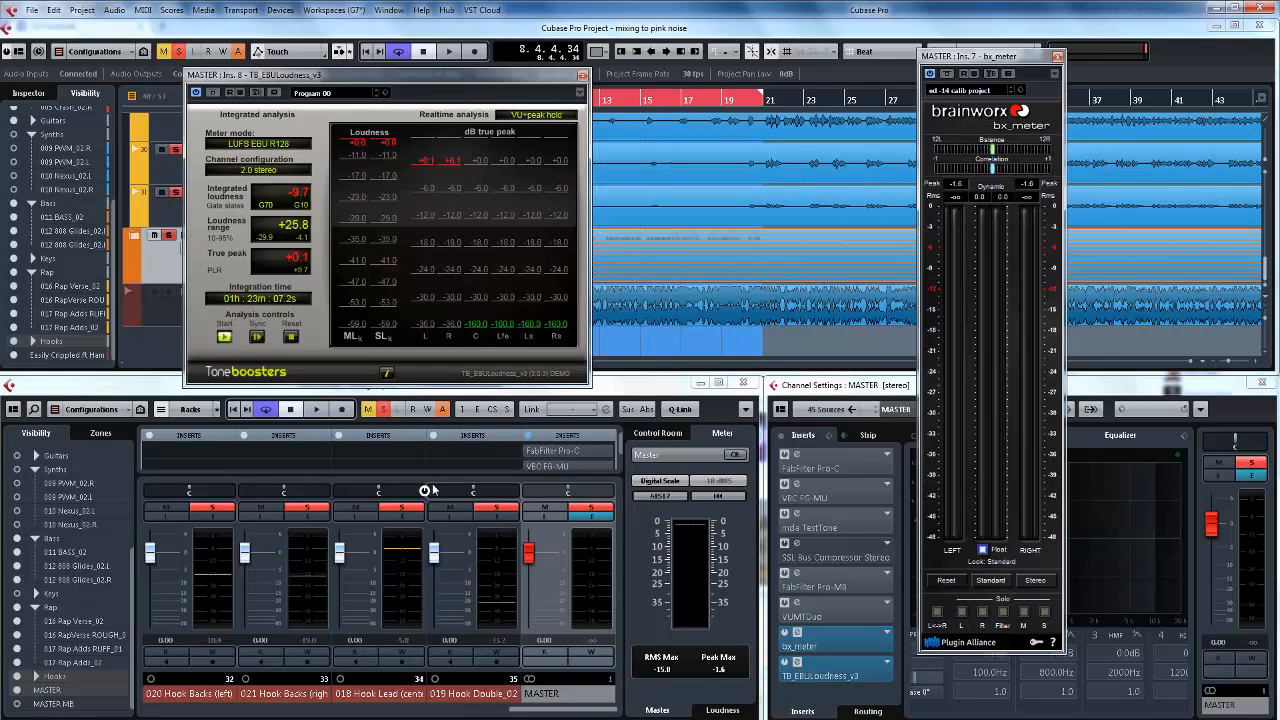
pyautogui.moveTo(389, 76); pyautogui.dragTo(467, 78)
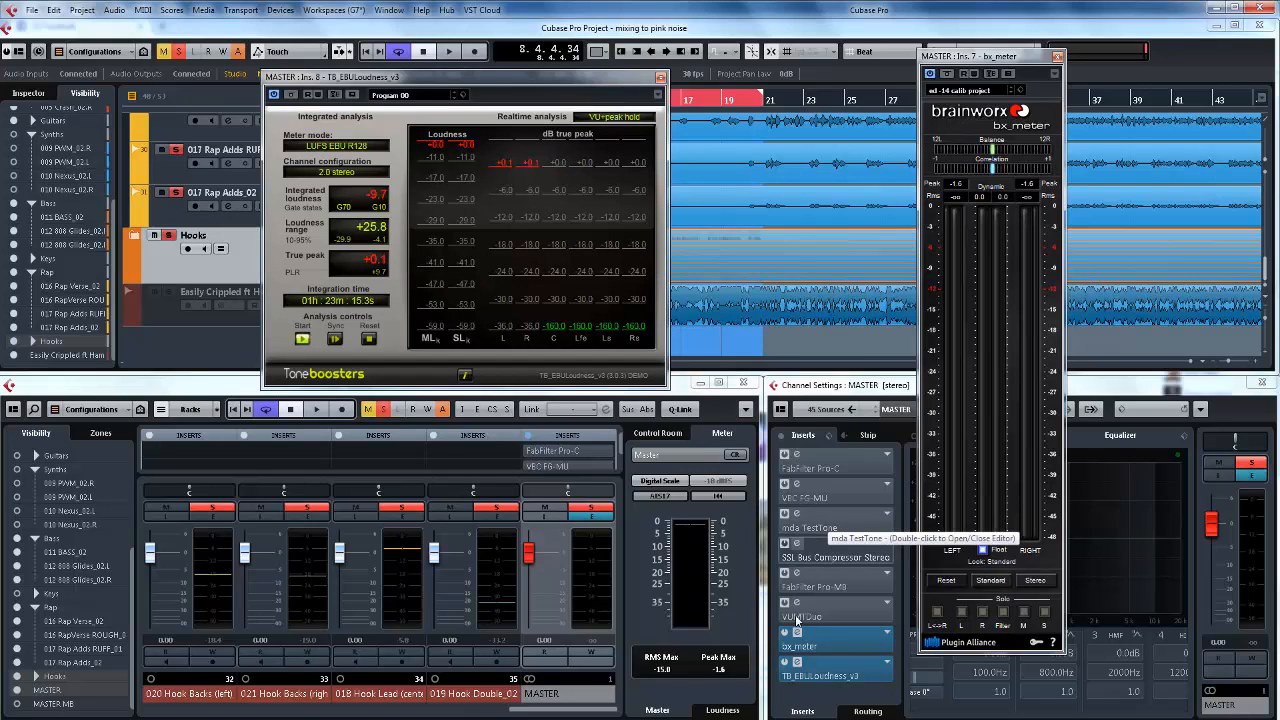
pyautogui.click(590, 643)
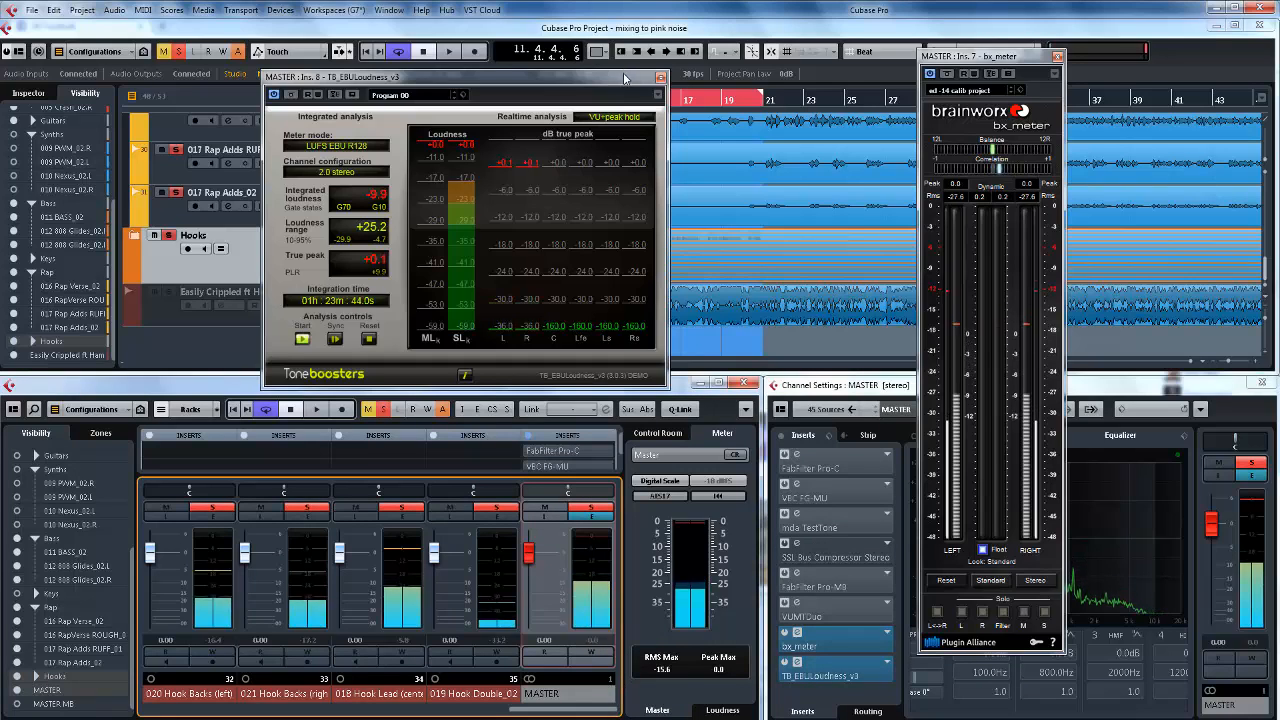
# Step: Reset the integrated analysis in TB_EBULoudness_v3 and place its window clear of the MASTER channel and the Master meter
pyautogui.moveTo(470, 77); pyautogui.dragTo(200, 187)
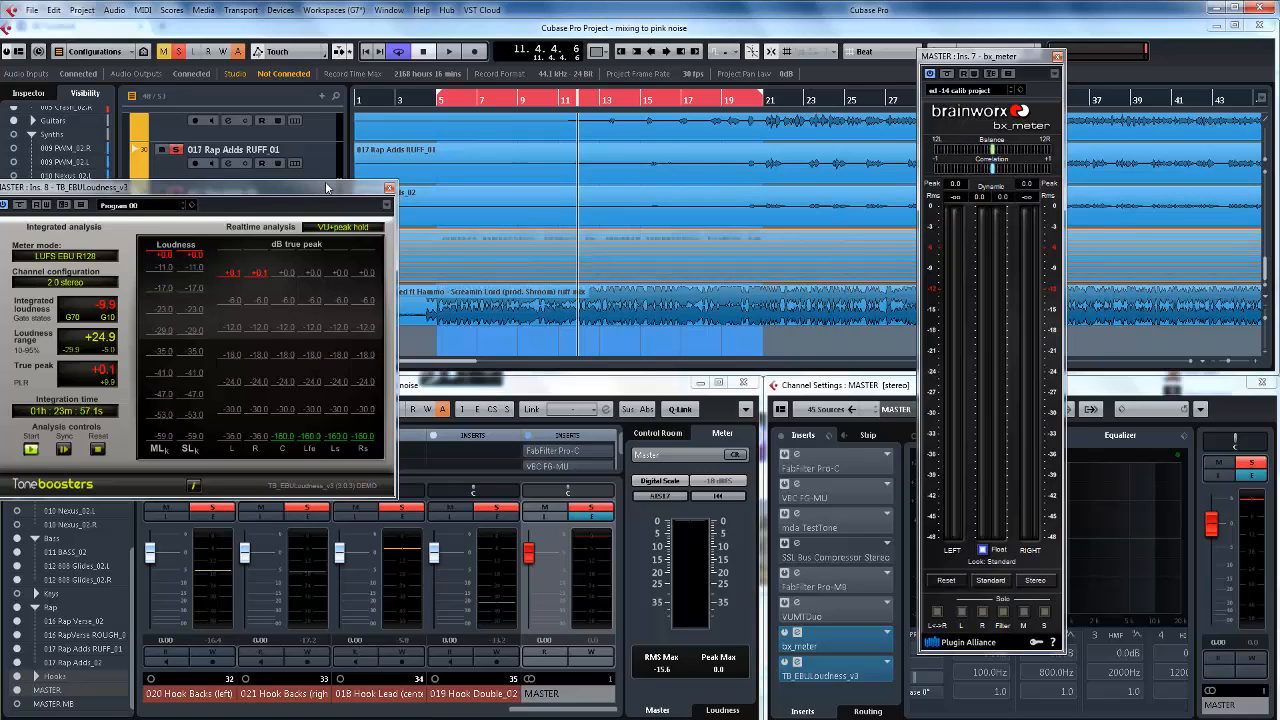
pyautogui.moveTo(327, 187); pyautogui.dragTo(417, 158)
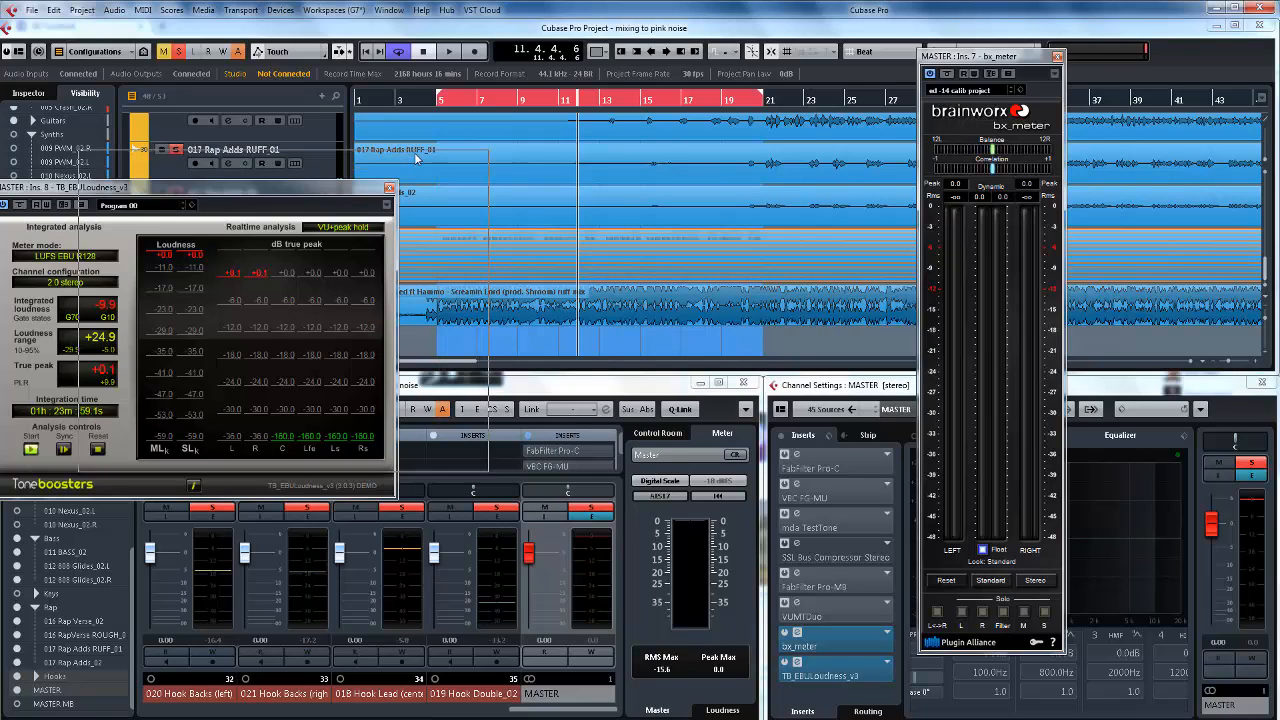
pyautogui.moveTo(417, 159); pyautogui.dragTo(417, 159)
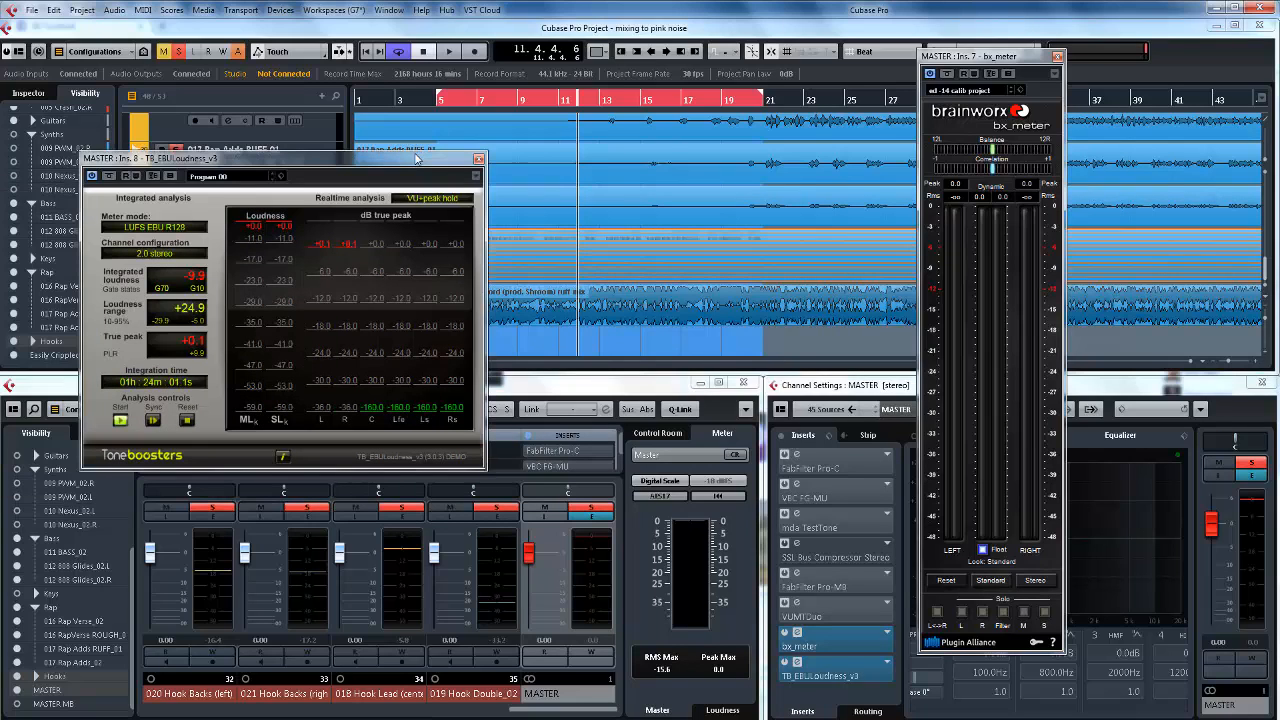
pyautogui.click(187, 420)
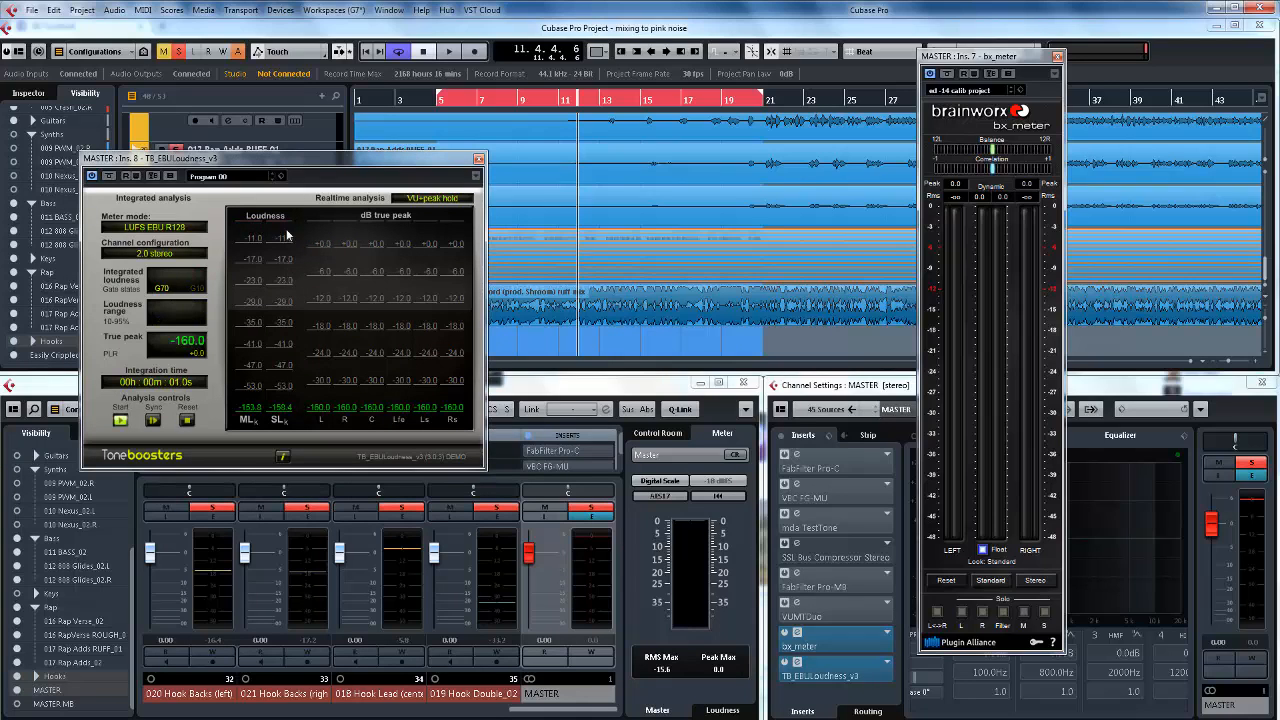
pyautogui.moveTo(510, 107); pyautogui.dragTo(437, 99)
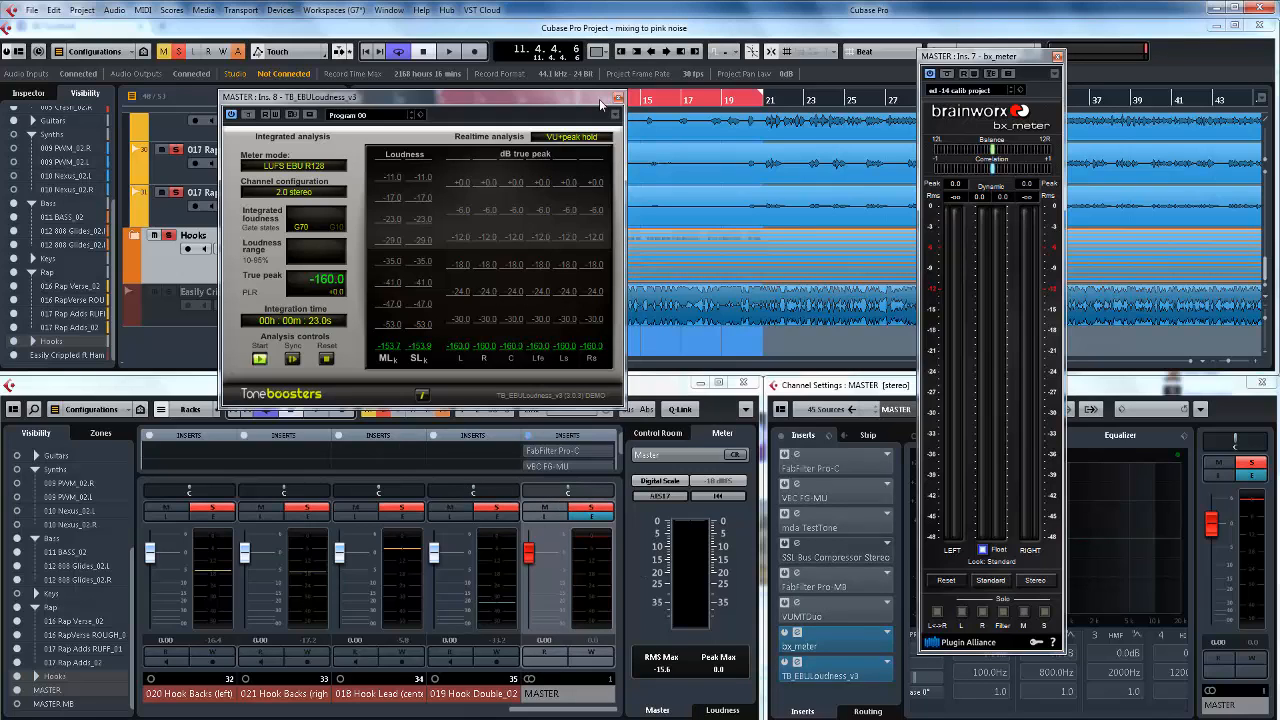
pyautogui.moveTo(597, 103); pyautogui.dragTo(380, 103)
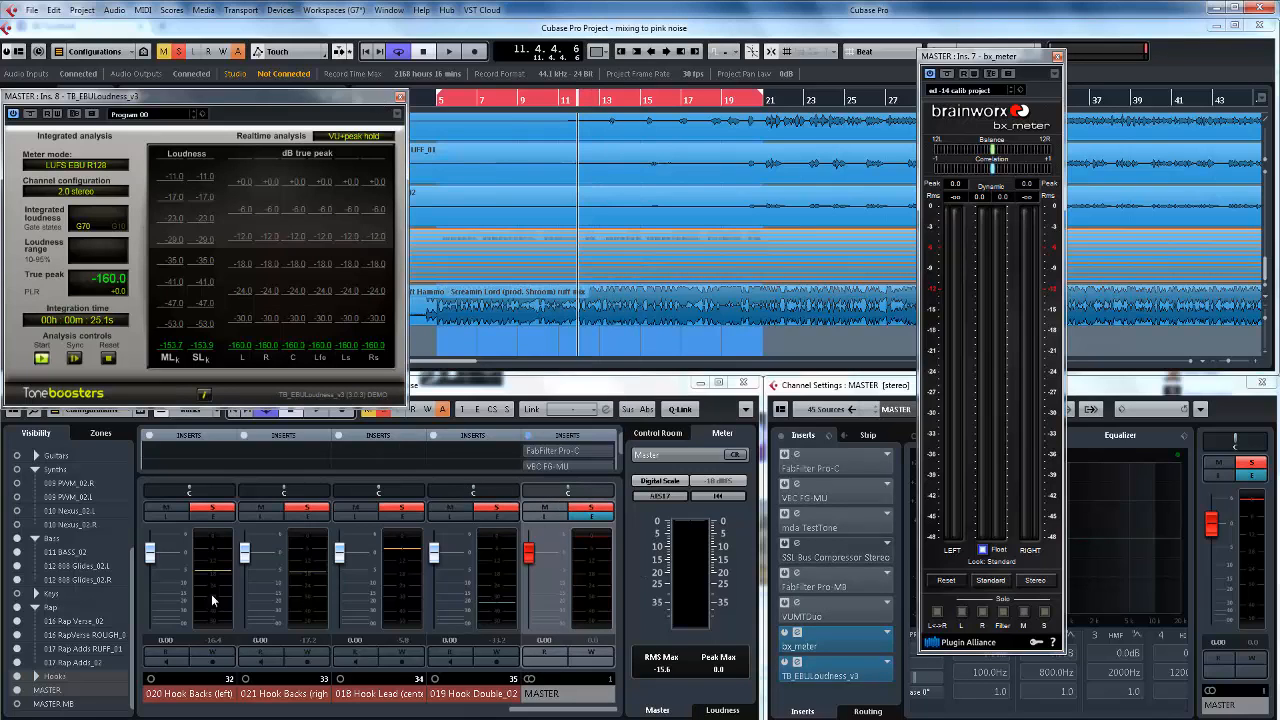
# Step: Activate the mda TestTone insert on the MASTER channel and set its mode to SINE
pyautogui.click(785, 514)
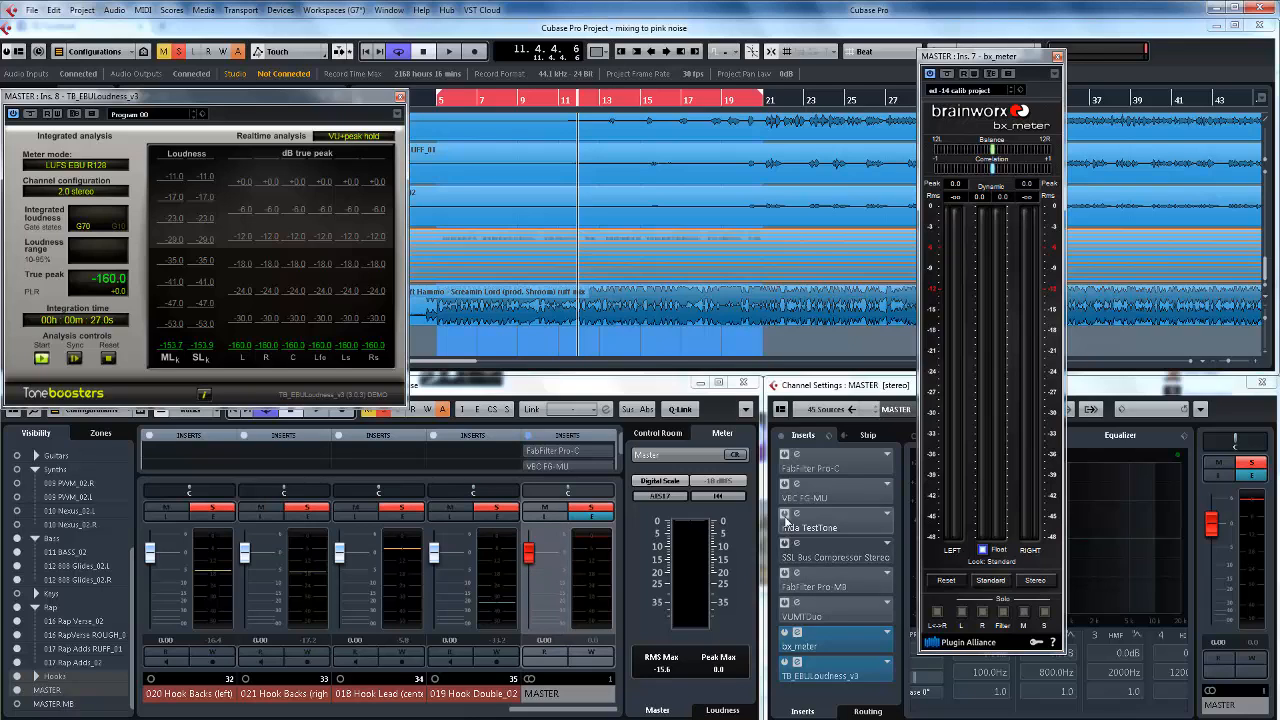
pyautogui.click(796, 514)
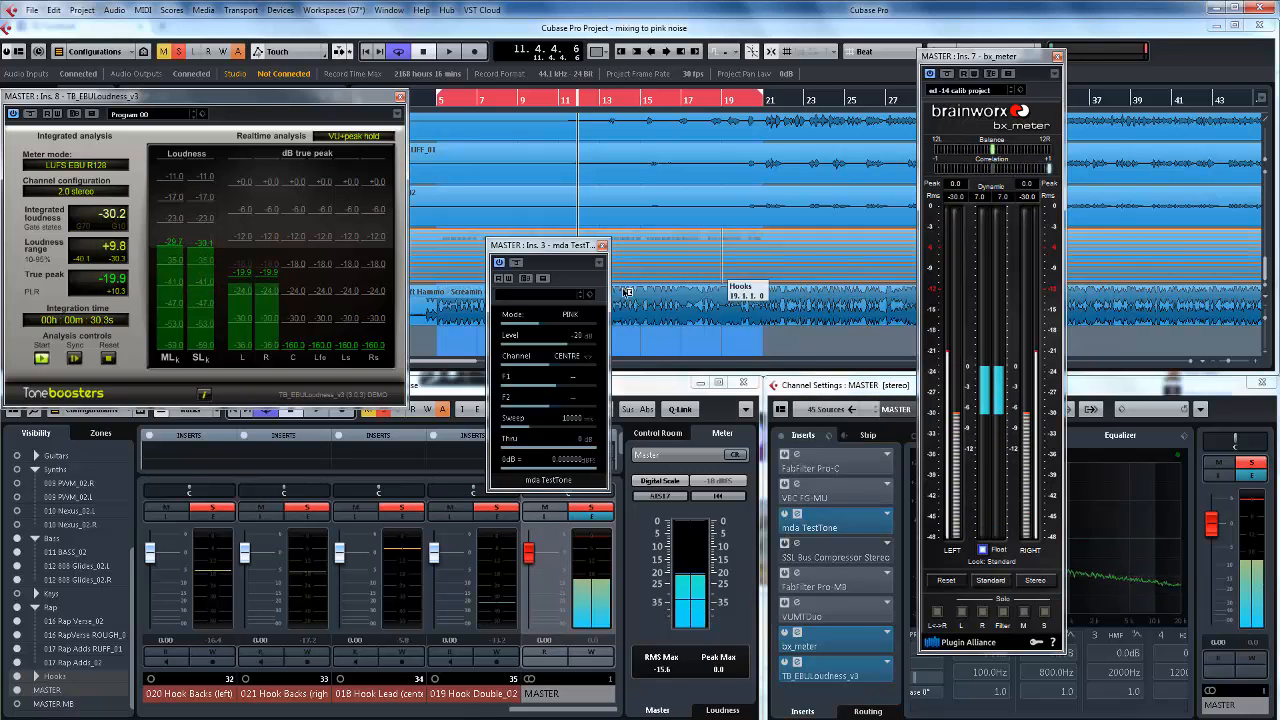
pyautogui.moveTo(534, 325); pyautogui.dragTo(556, 328)
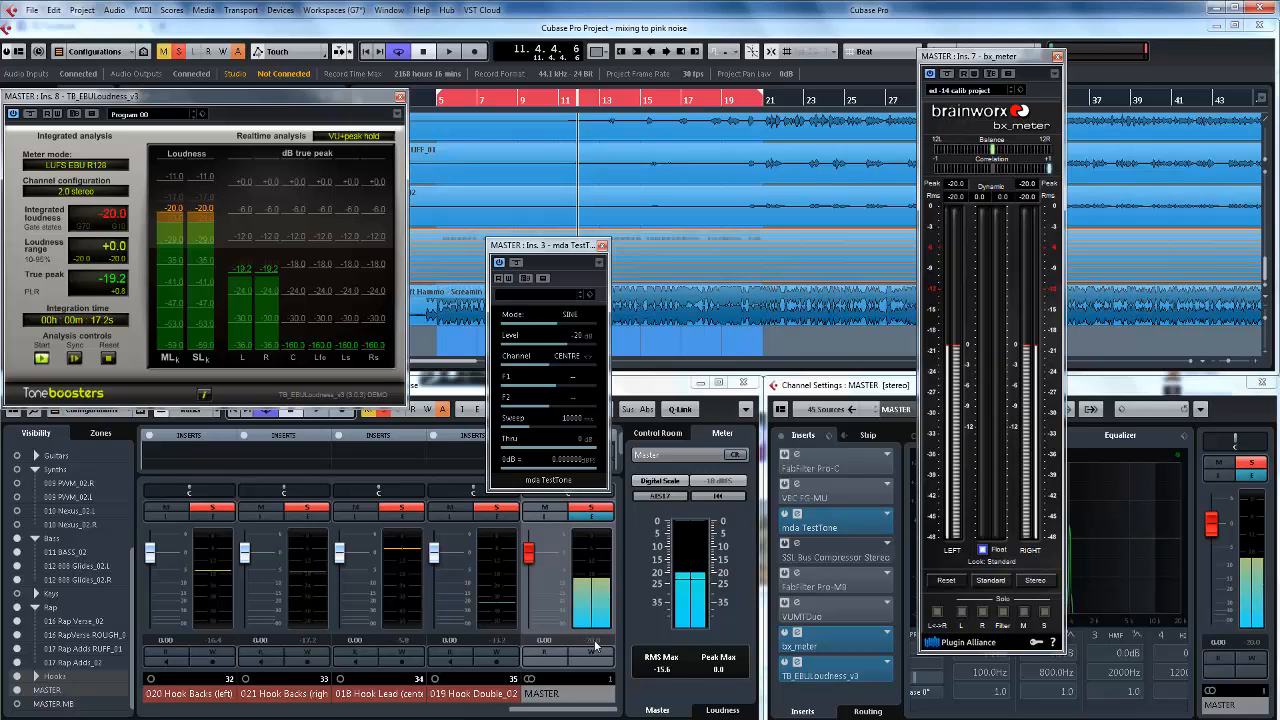
# Step: Clear the Master meter's maximum values and turn on AES17
pyautogui.click(652, 678)
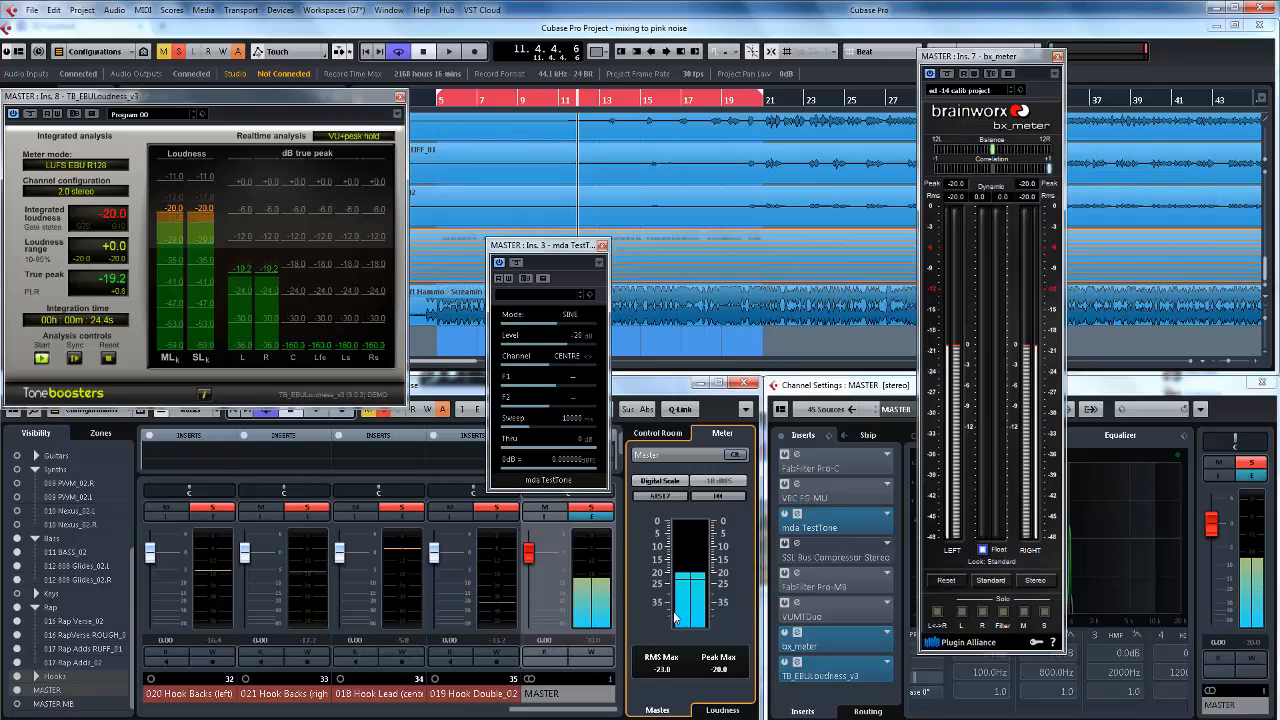
pyautogui.click(660, 496)
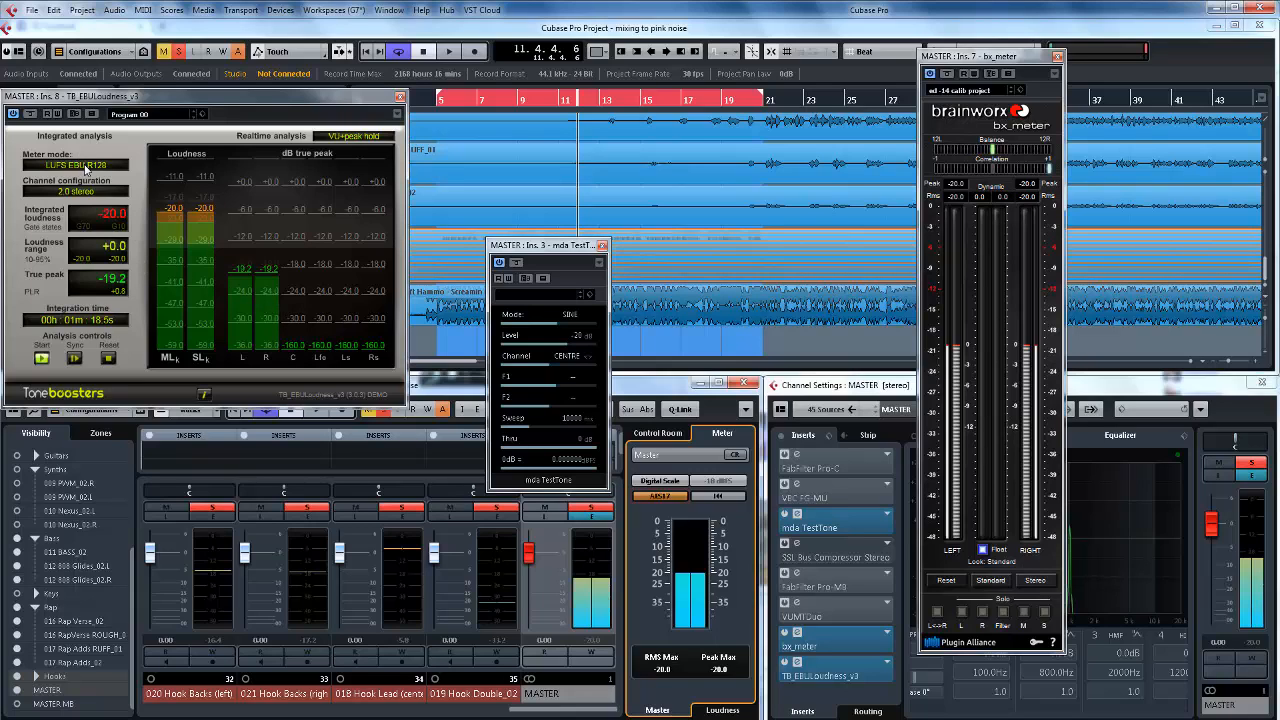
# Step: Toggle the mda TestTone insert off and on, set its mode to PINK and clear the MASTER channel's peak level
pyautogui.click(785, 514)
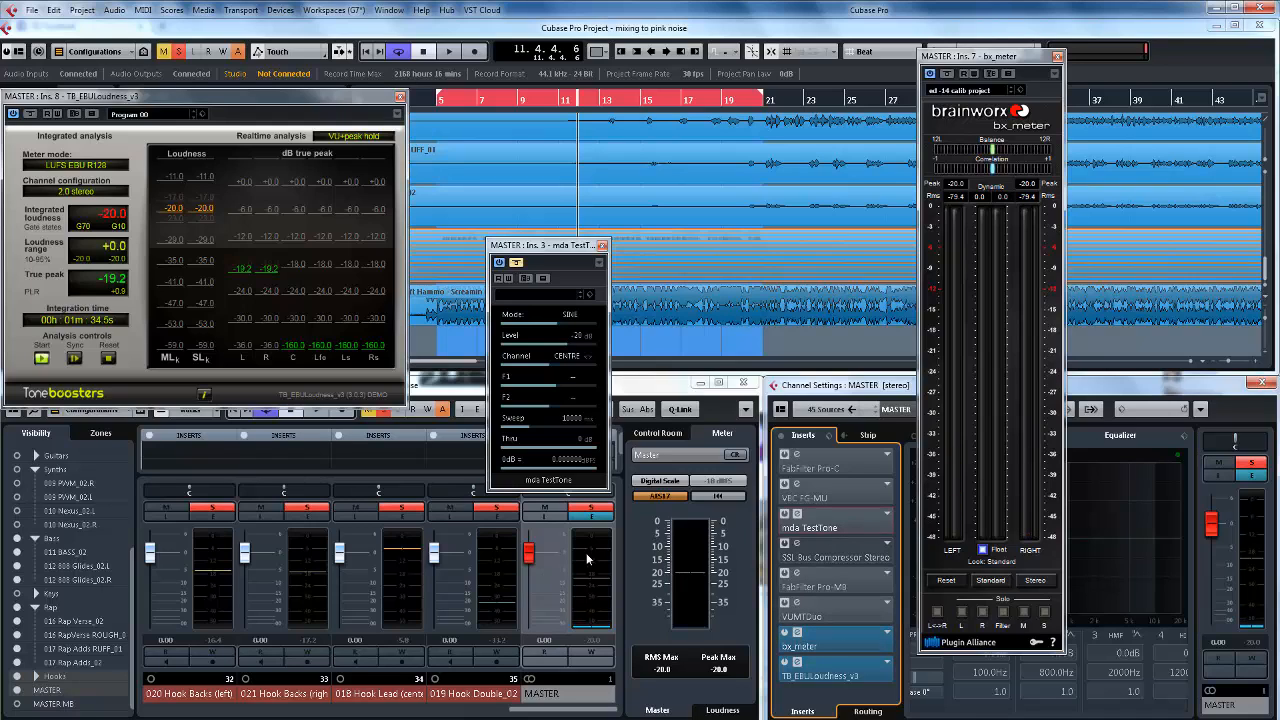
pyautogui.click(784, 515)
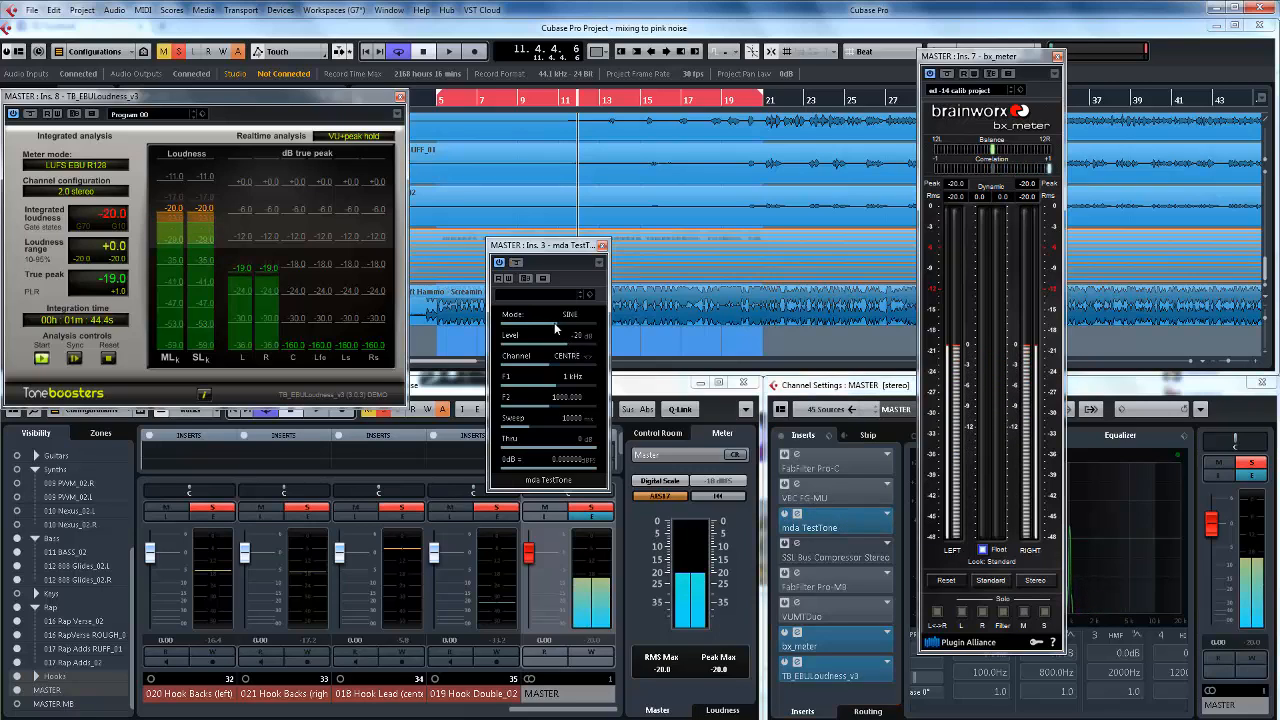
pyautogui.moveTo(555, 323); pyautogui.dragTo(541, 322)
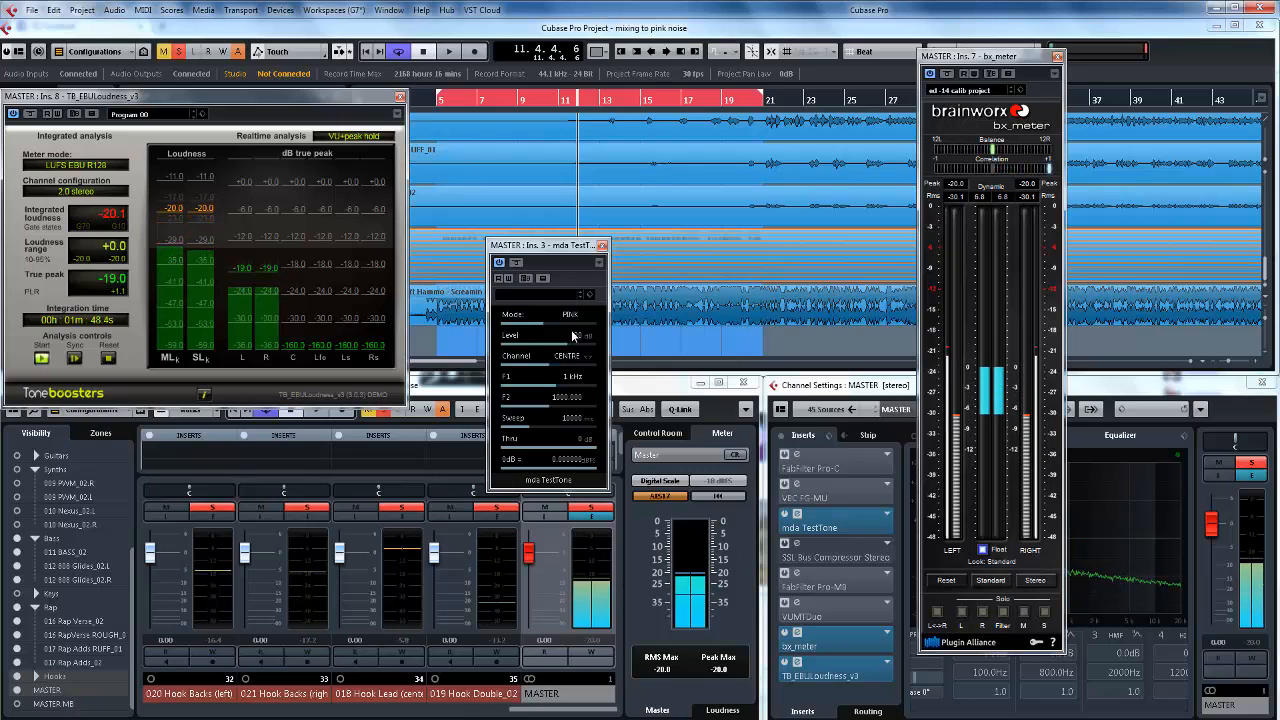
pyautogui.click(604, 641)
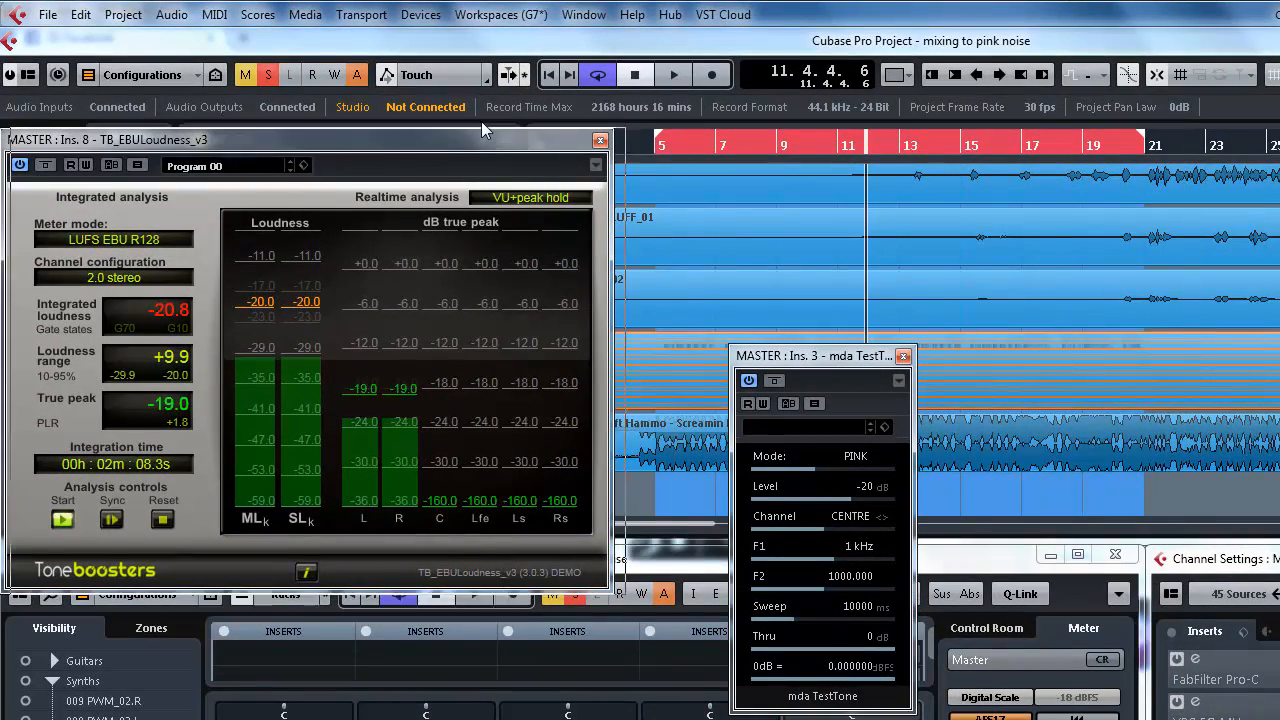
# Step: Restart the TB_EBULoudness_v3 analysis for the pink noise and move the loudness and mda TestTone windows out of the way
pyautogui.moveTo(422, 140); pyautogui.dragTo(482, 123)
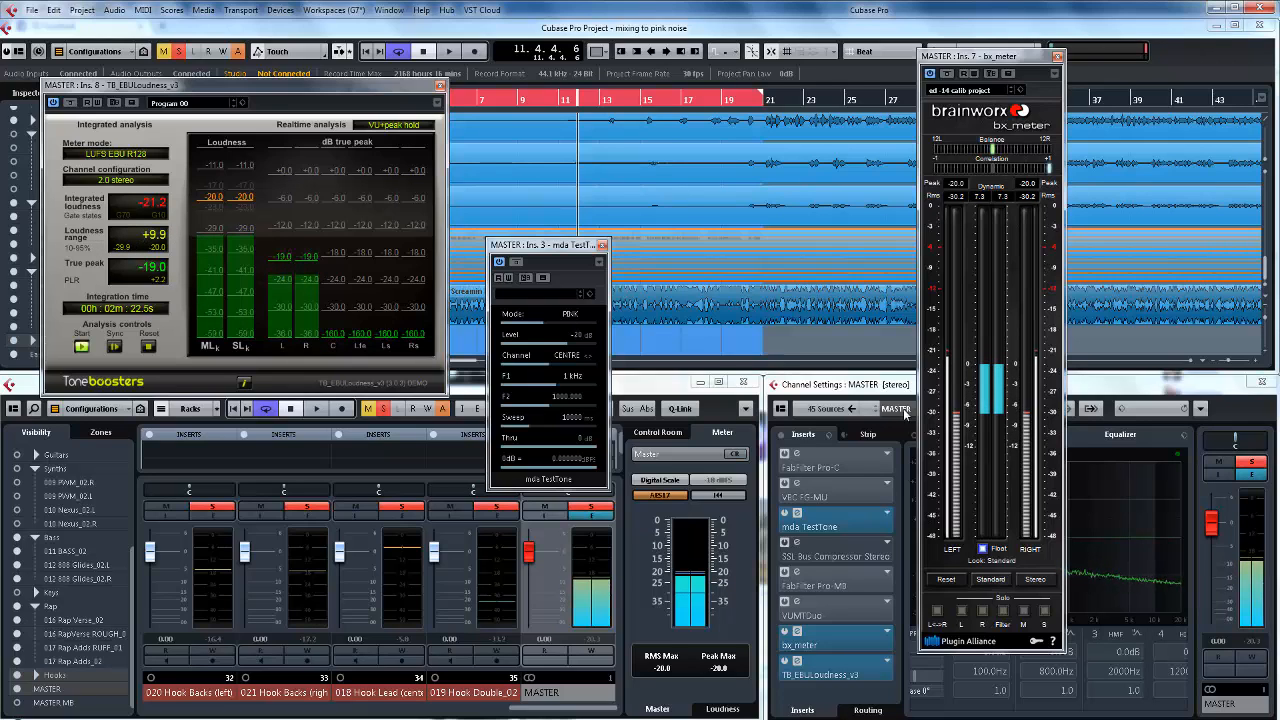
pyautogui.click(148, 346)
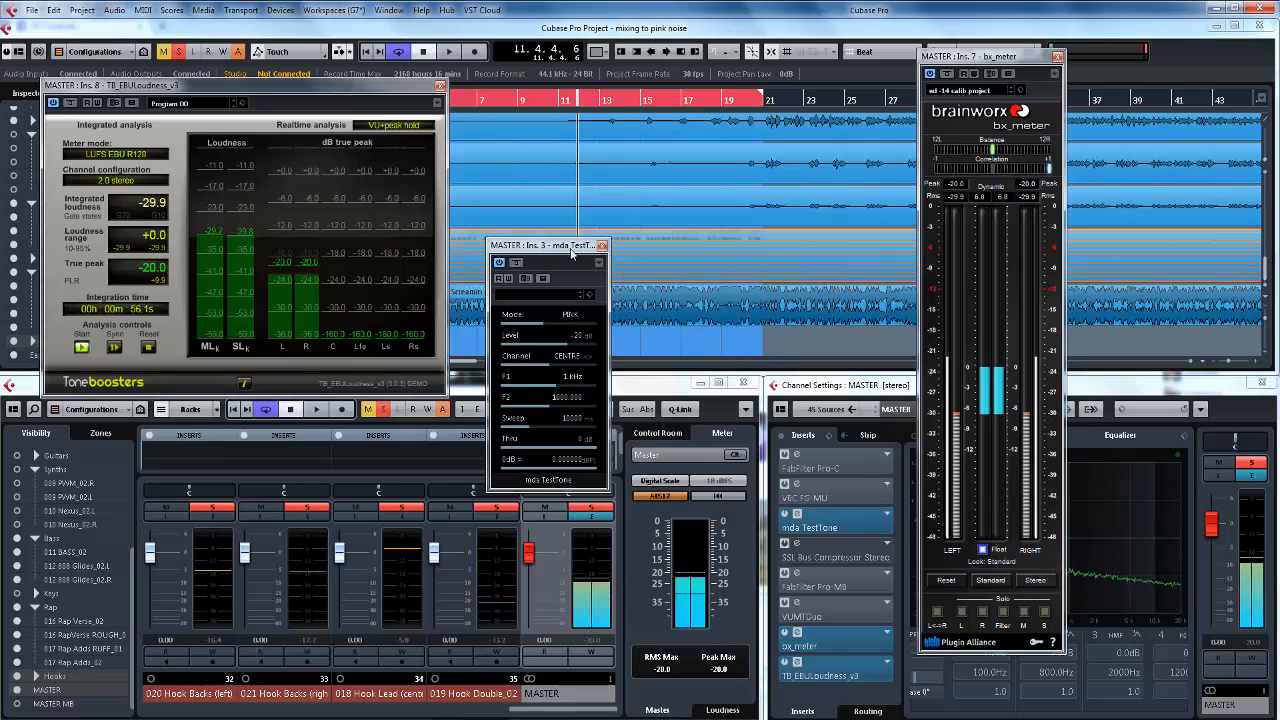
pyautogui.moveTo(500, 243); pyautogui.dragTo(836, 105)
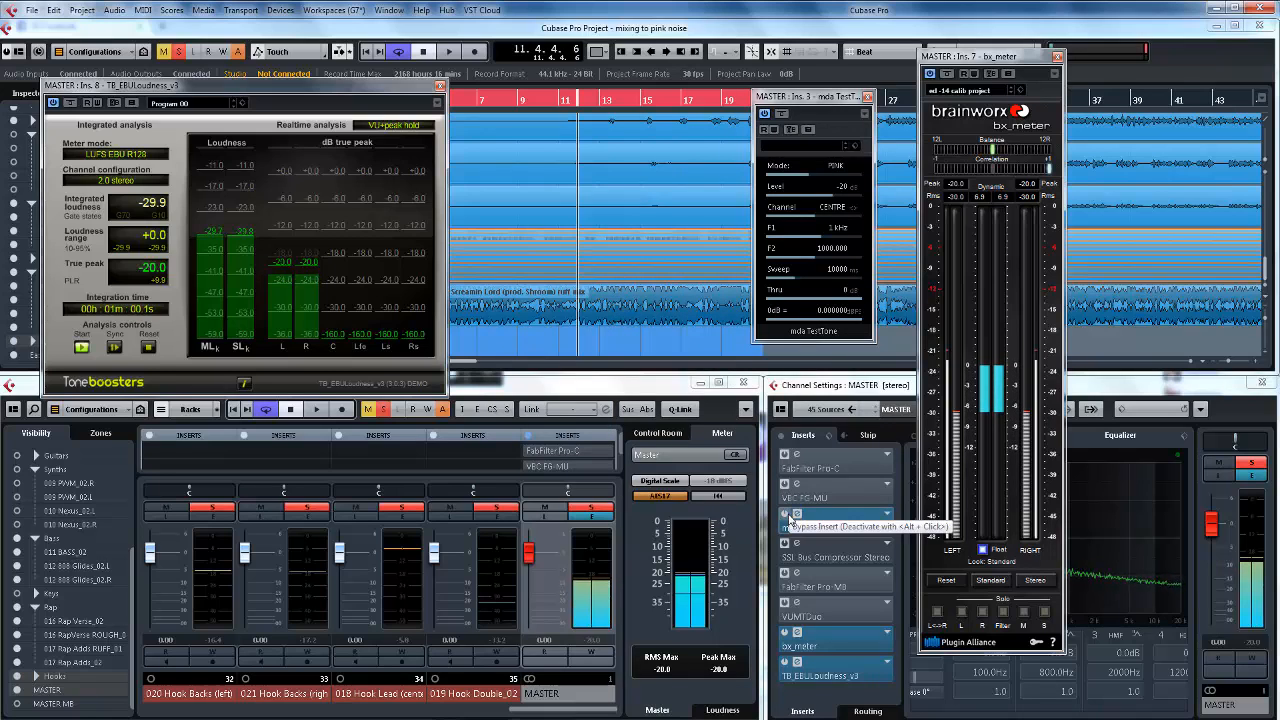
# Step: Bypass the mda TestTone insert and close its window and the bx_meter window, keeping only TB_EBULoudness_v3 open beside the tracks
pyautogui.click(796, 513)
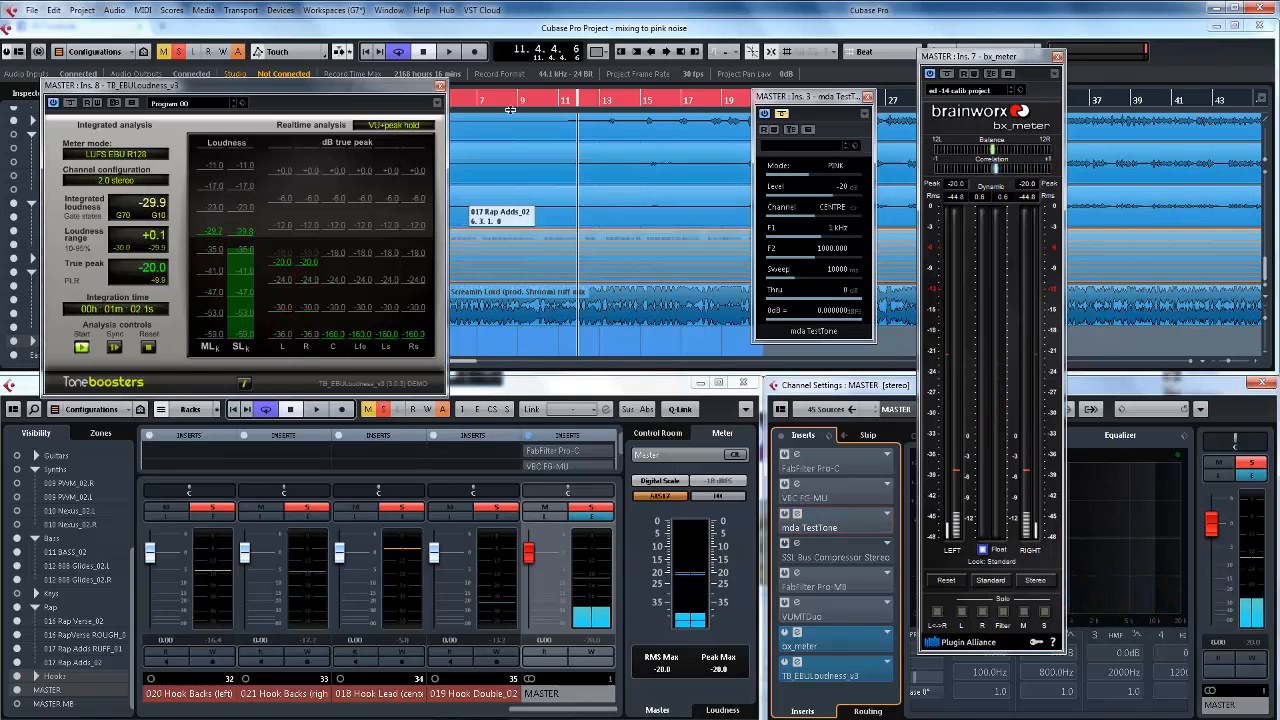
pyautogui.moveTo(384, 86); pyautogui.dragTo(495, 288)
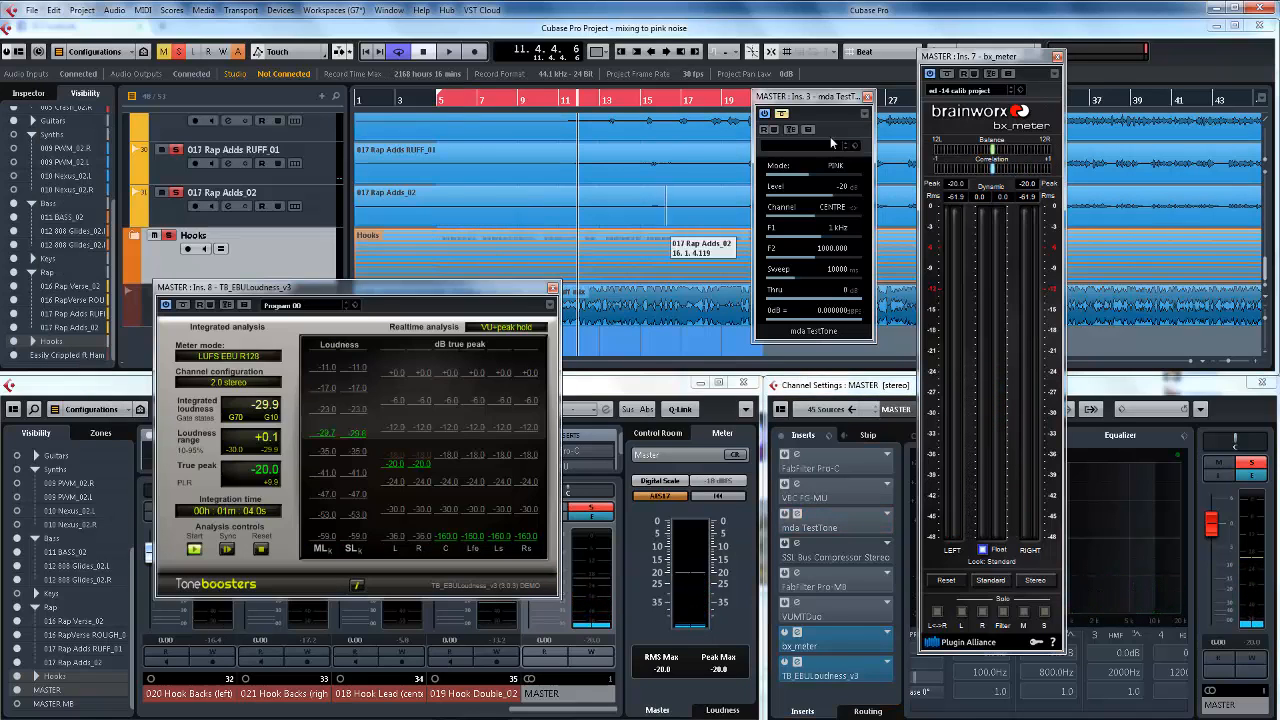
pyautogui.click(867, 96)
pyautogui.click(1057, 57)
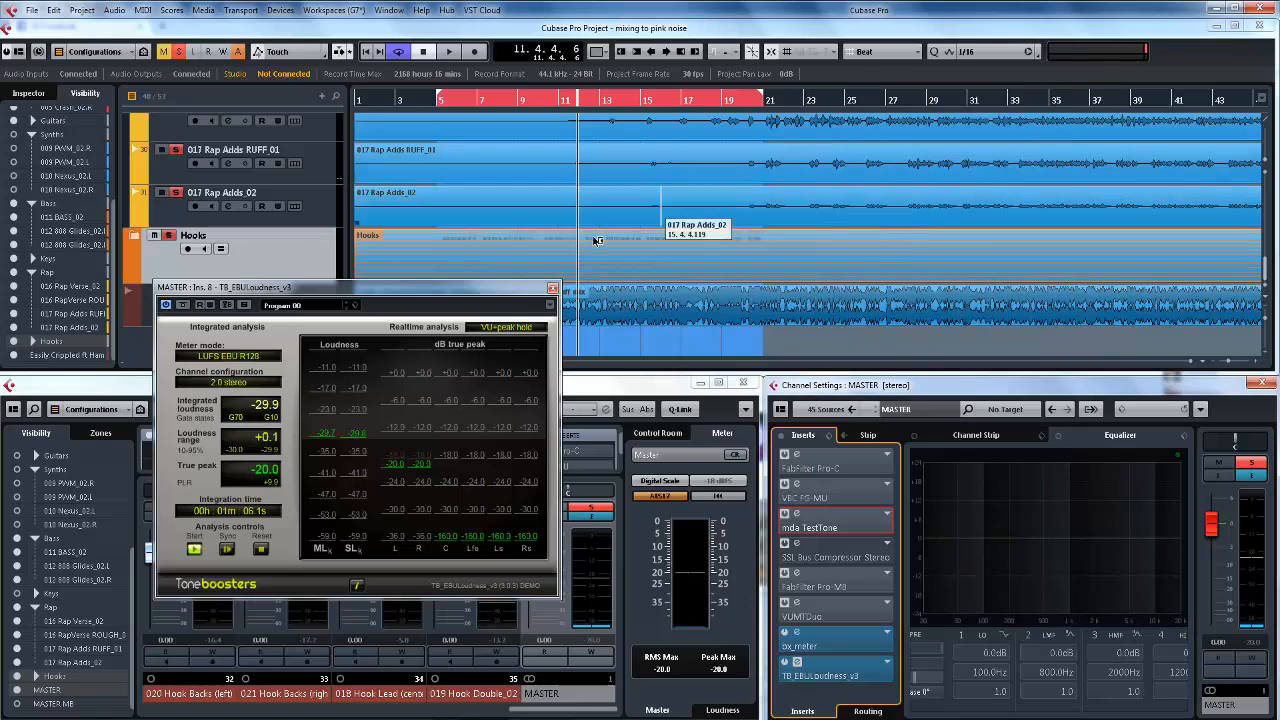
pyautogui.moveTo(388, 293); pyautogui.dragTo(1002, 93)
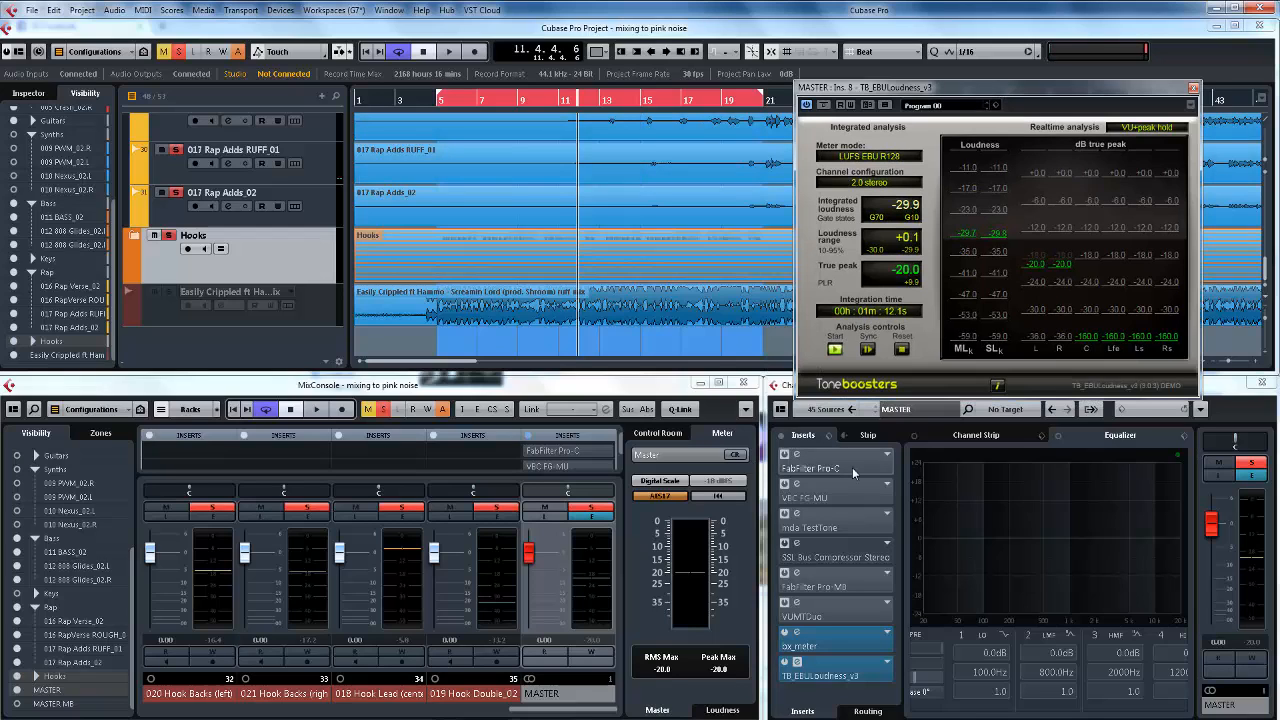
# Step: Reset the loudness analysis and play the mix from bar 5 to about bar 20 to measure its integrated loudness
pyautogui.press('KP_1')
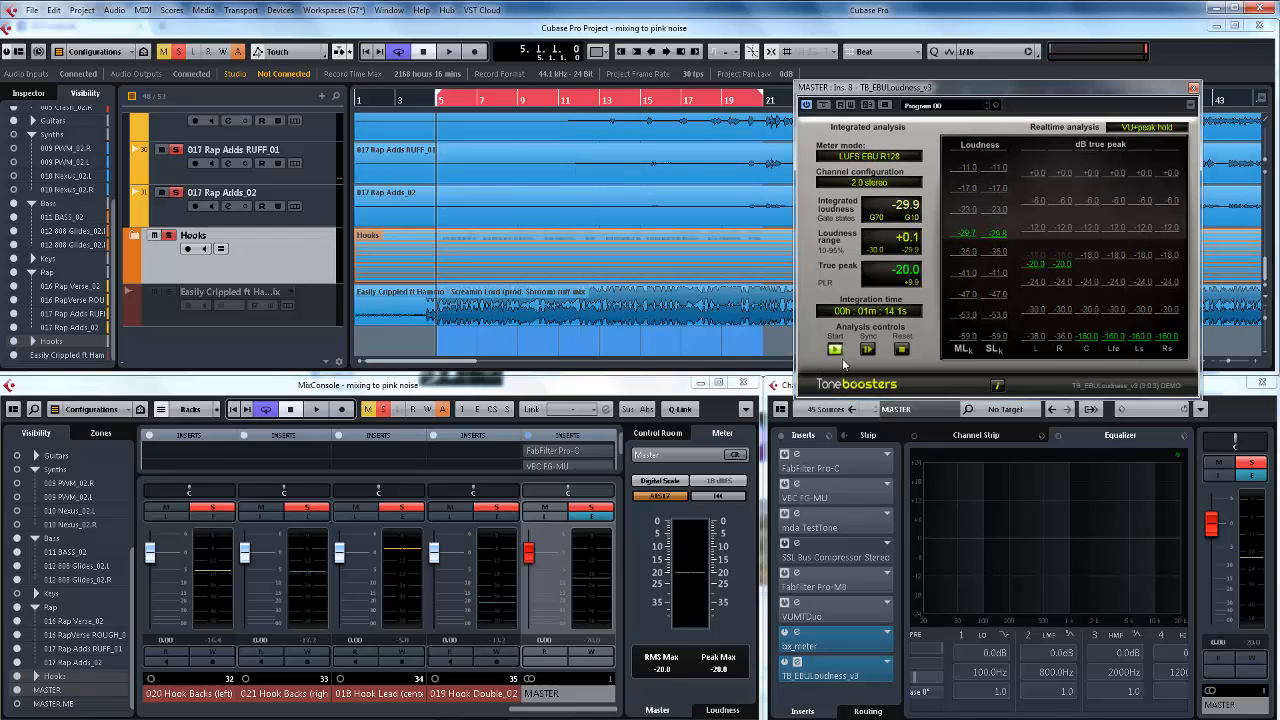
pyautogui.click(902, 350)
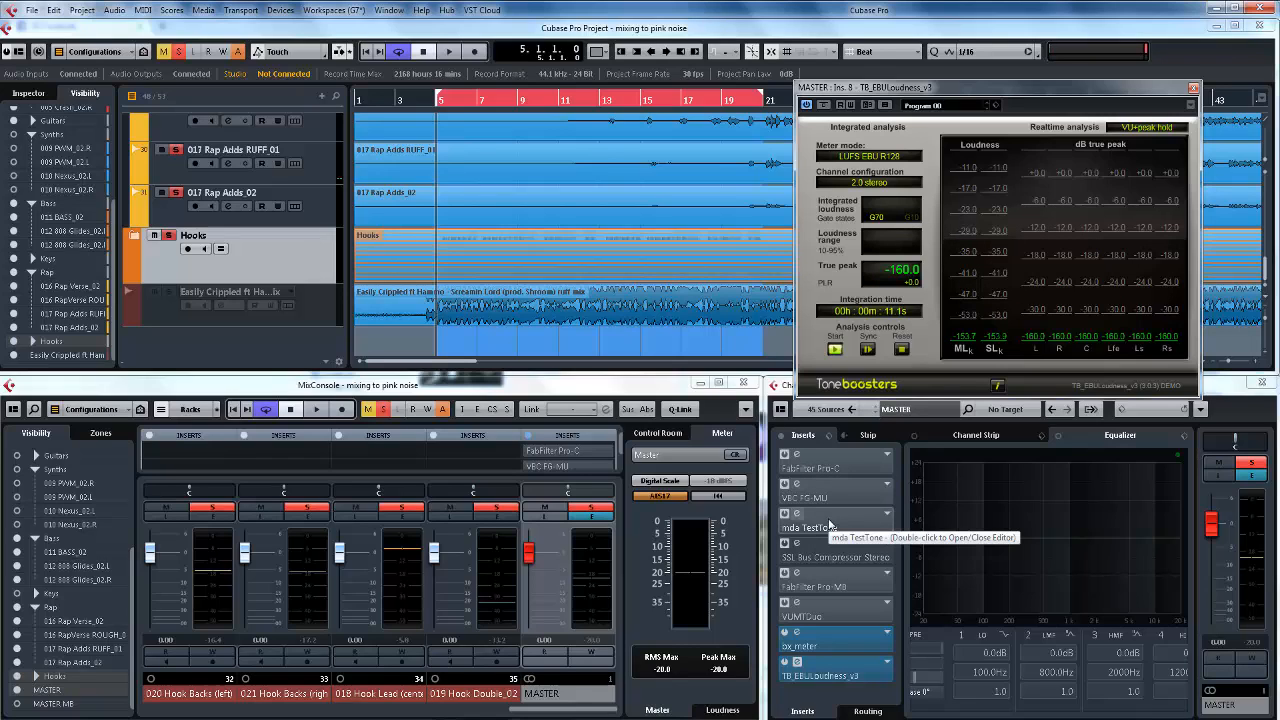
pyautogui.press('space')
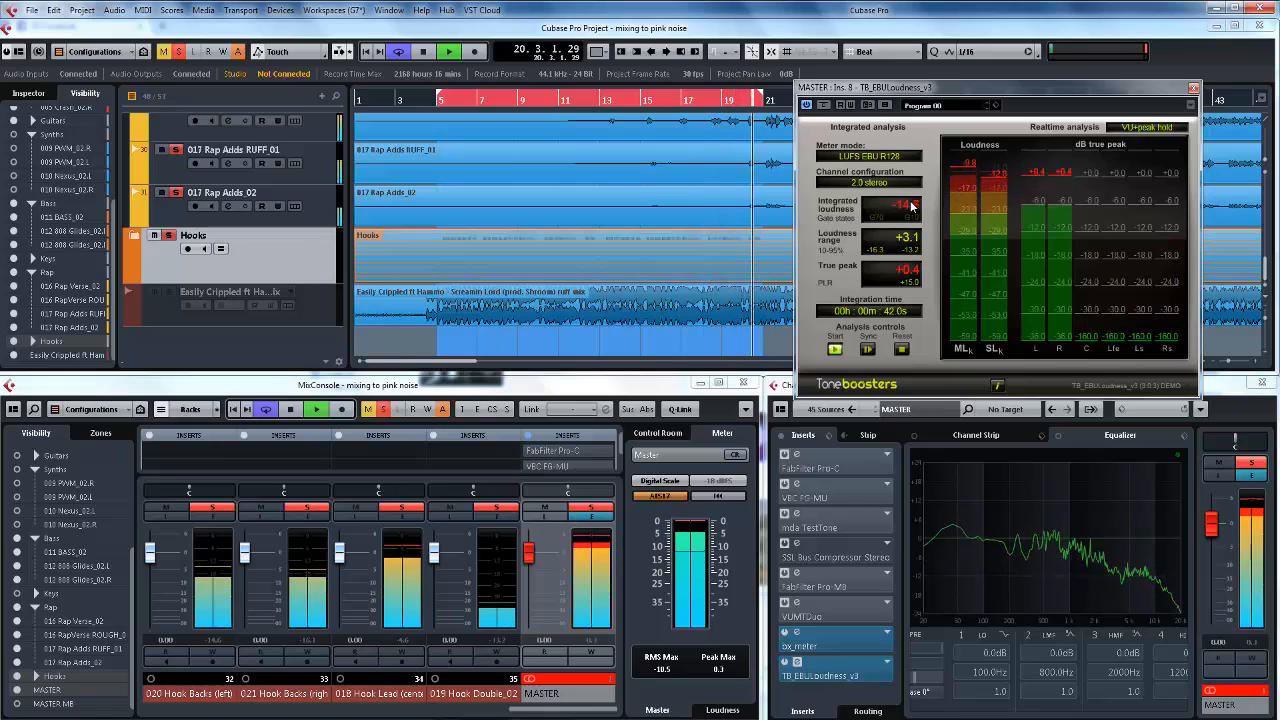
pyautogui.press('space')
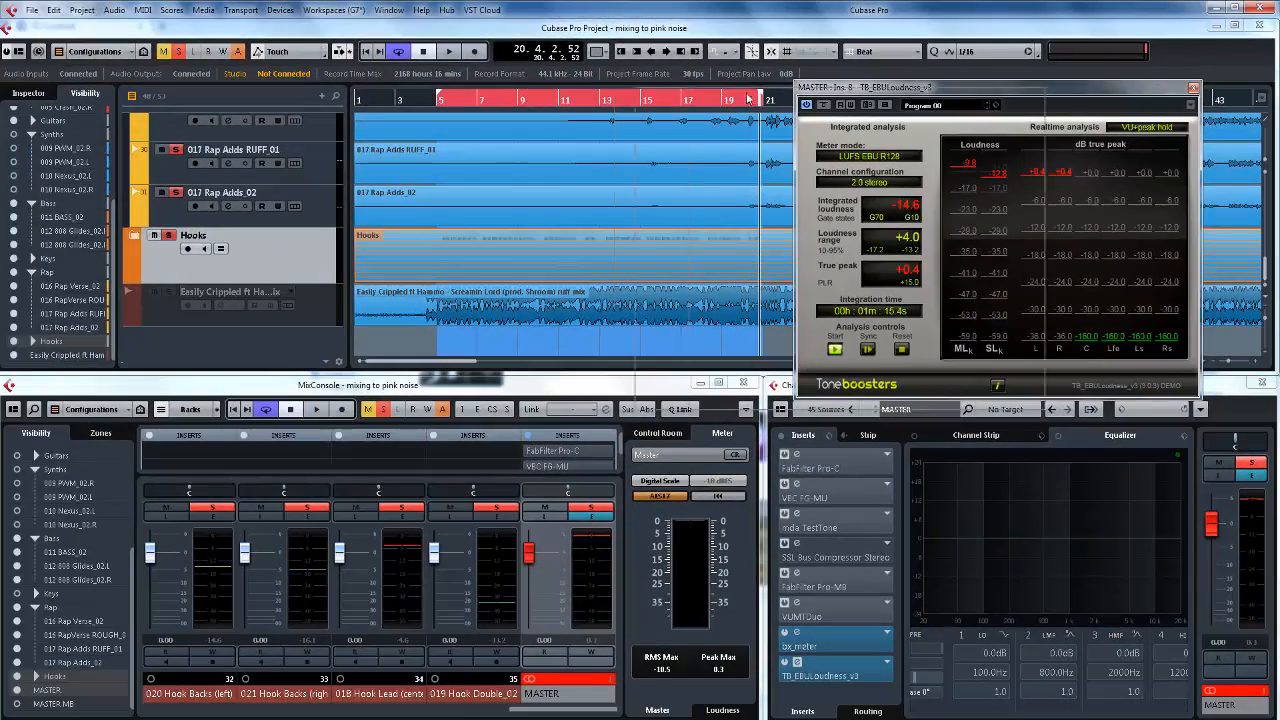
# Step: Close the TB_EBULoudness_v3 window and set the Master meter to the K-20 Scale
pyautogui.moveTo(623, 96); pyautogui.dragTo(286, 208)
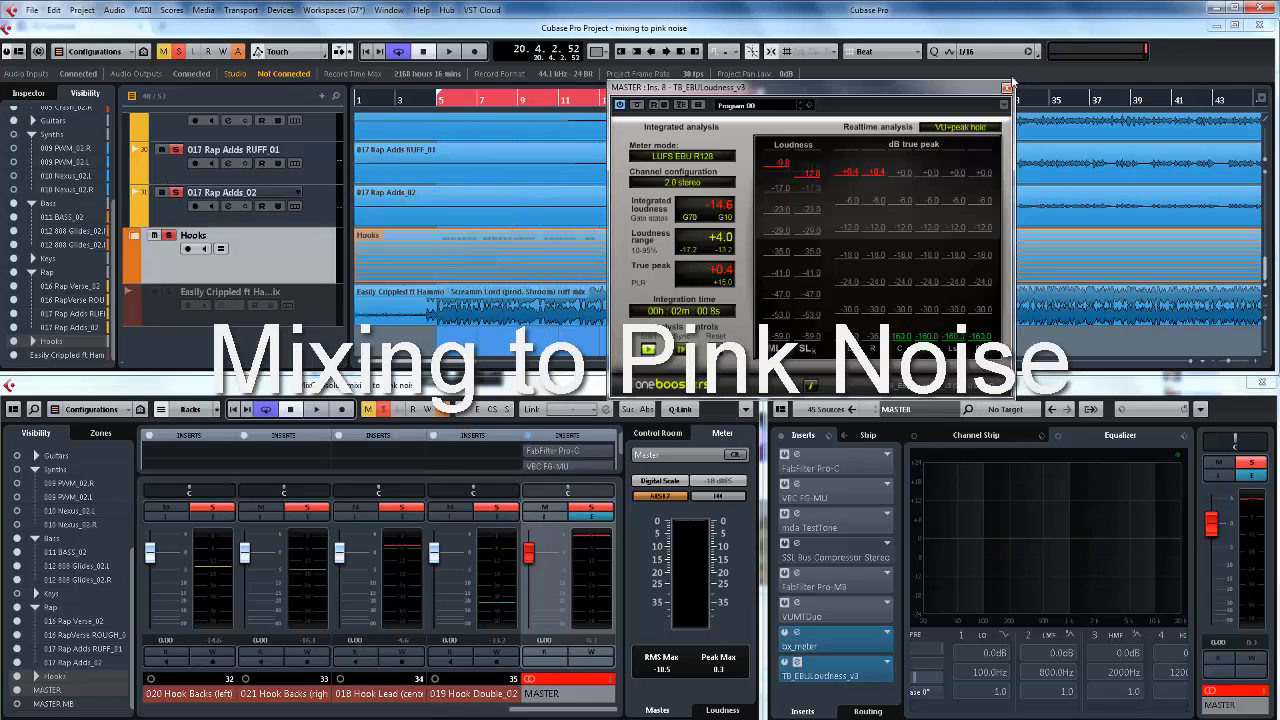
pyautogui.click(1006, 88)
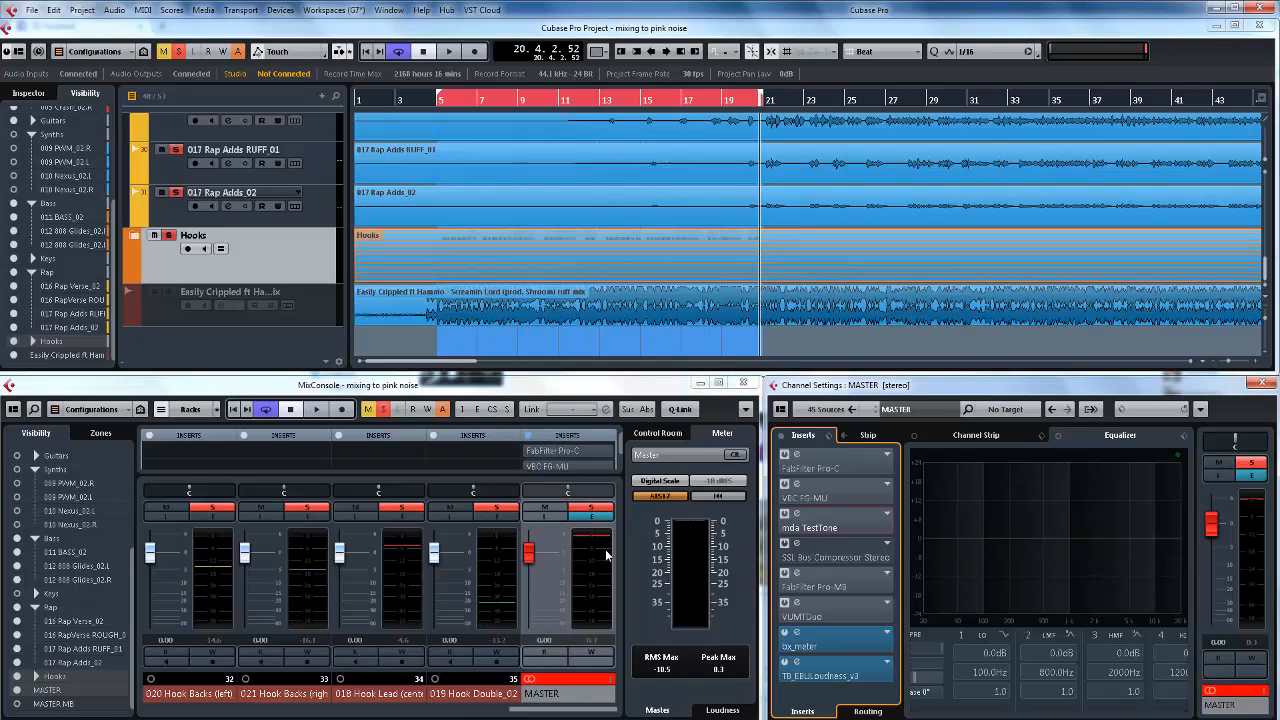
pyautogui.click(676, 482)
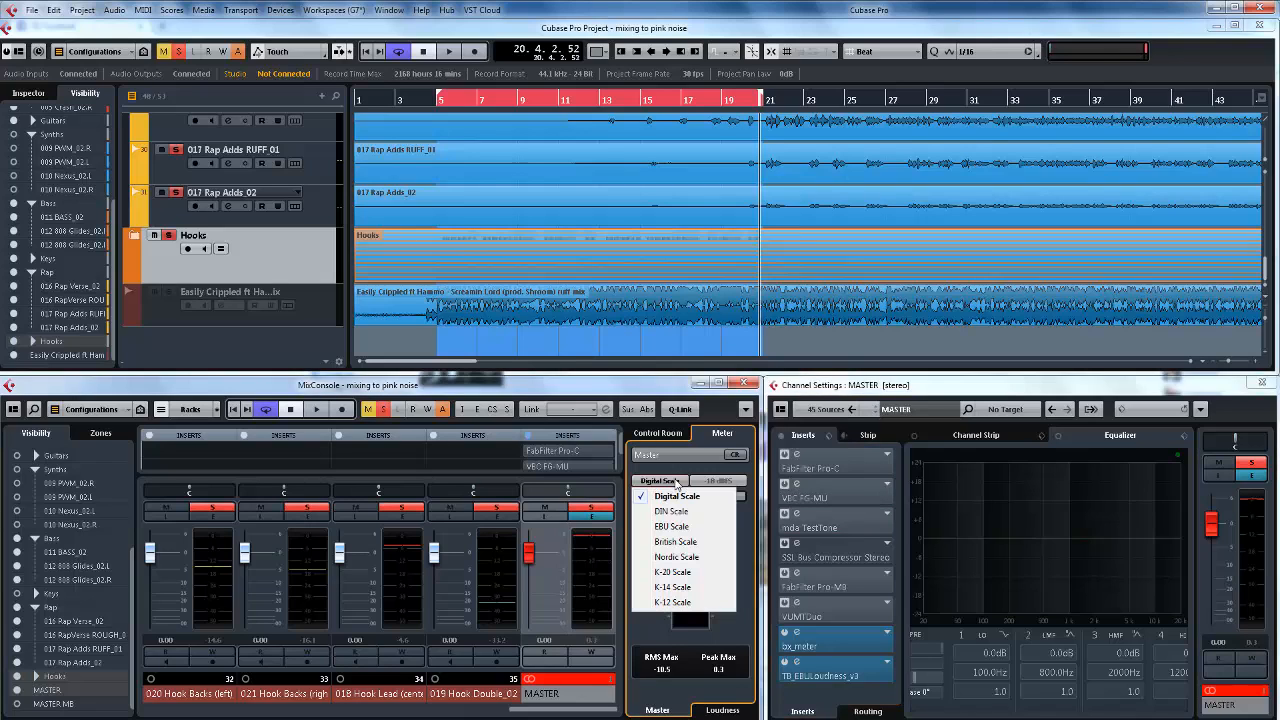
pyautogui.click(672, 573)
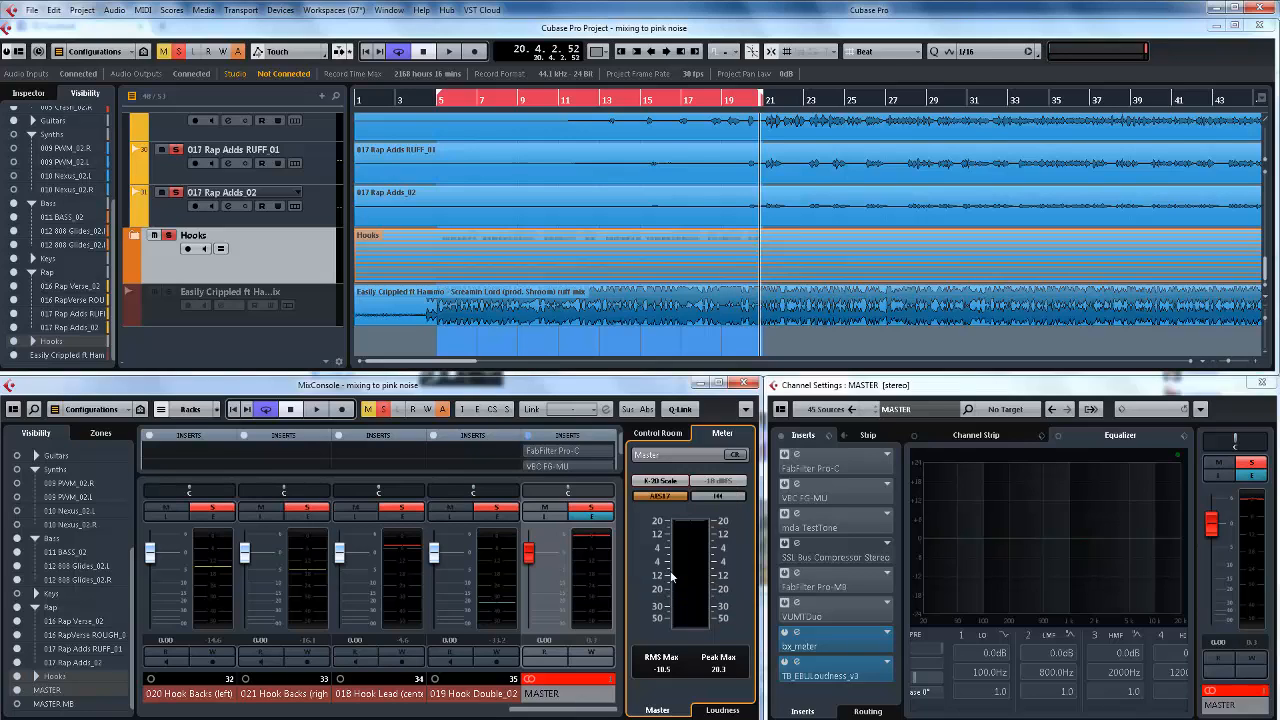
# Step: Turn the mda TestTone pink noise back on and clear the MASTER channel's peak and the Master meter's maximum values
pyautogui.click(785, 513)
pyautogui.click(598, 644)
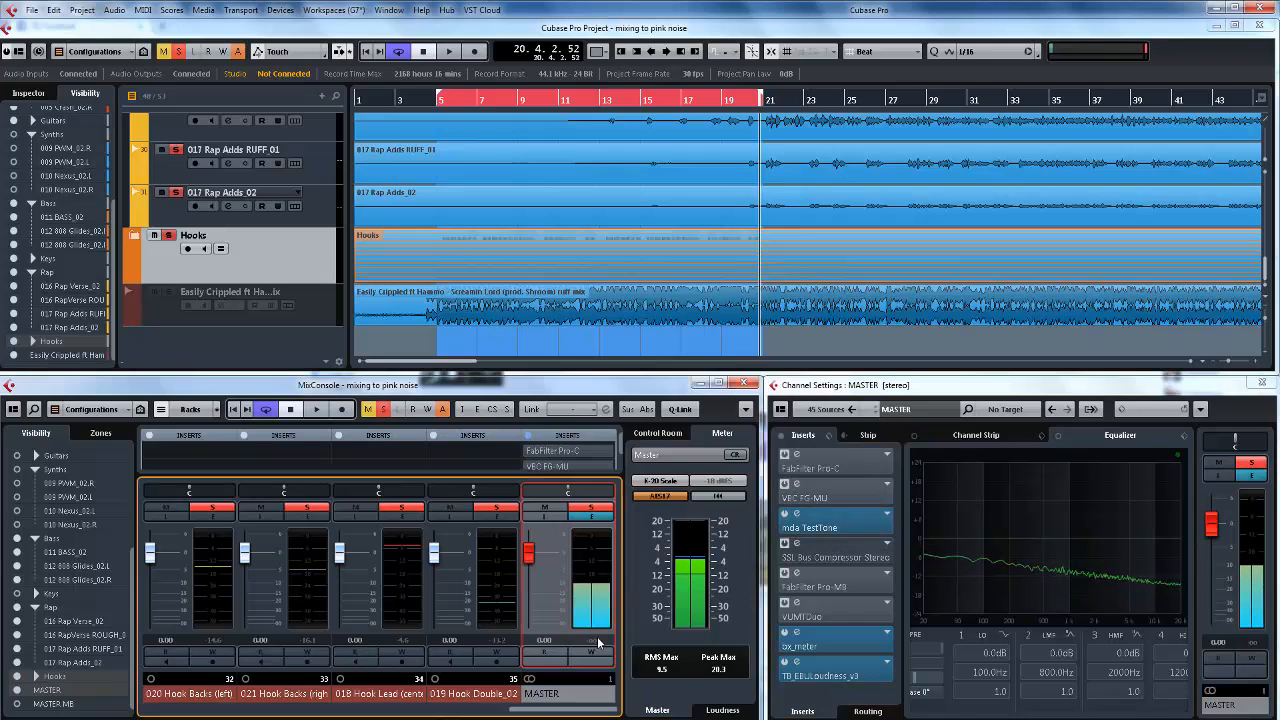
pyautogui.click(720, 670)
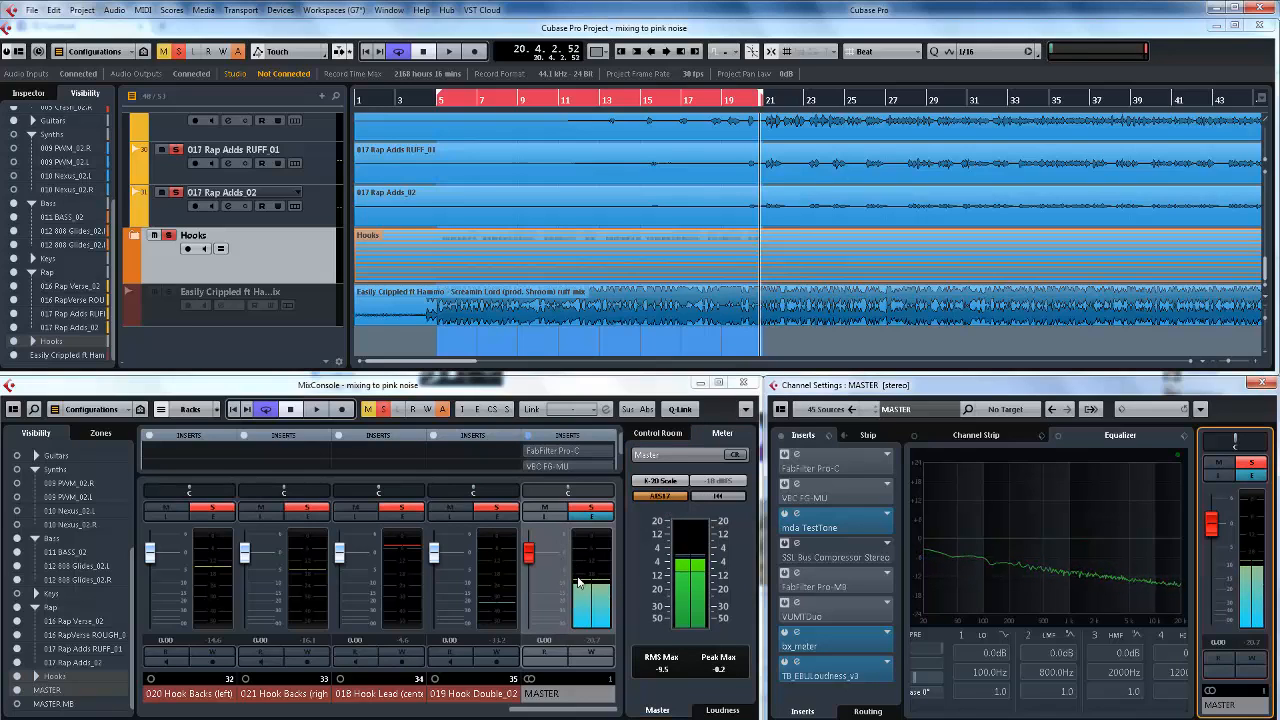
# Step: Open the MASTER channel's mda TestTone insert and switch its Thru setting to OFF and back to 0 dB
pyautogui.click(826, 529)
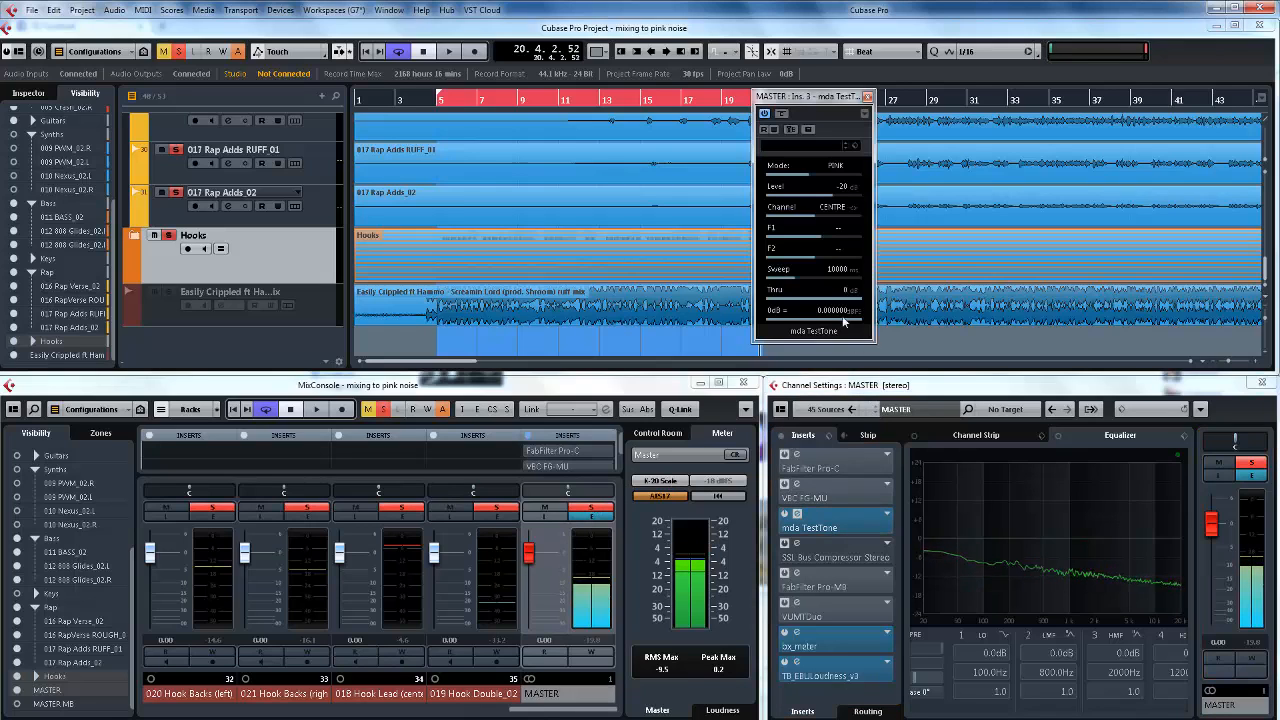
pyautogui.moveTo(845, 298); pyautogui.dragTo(740, 304)
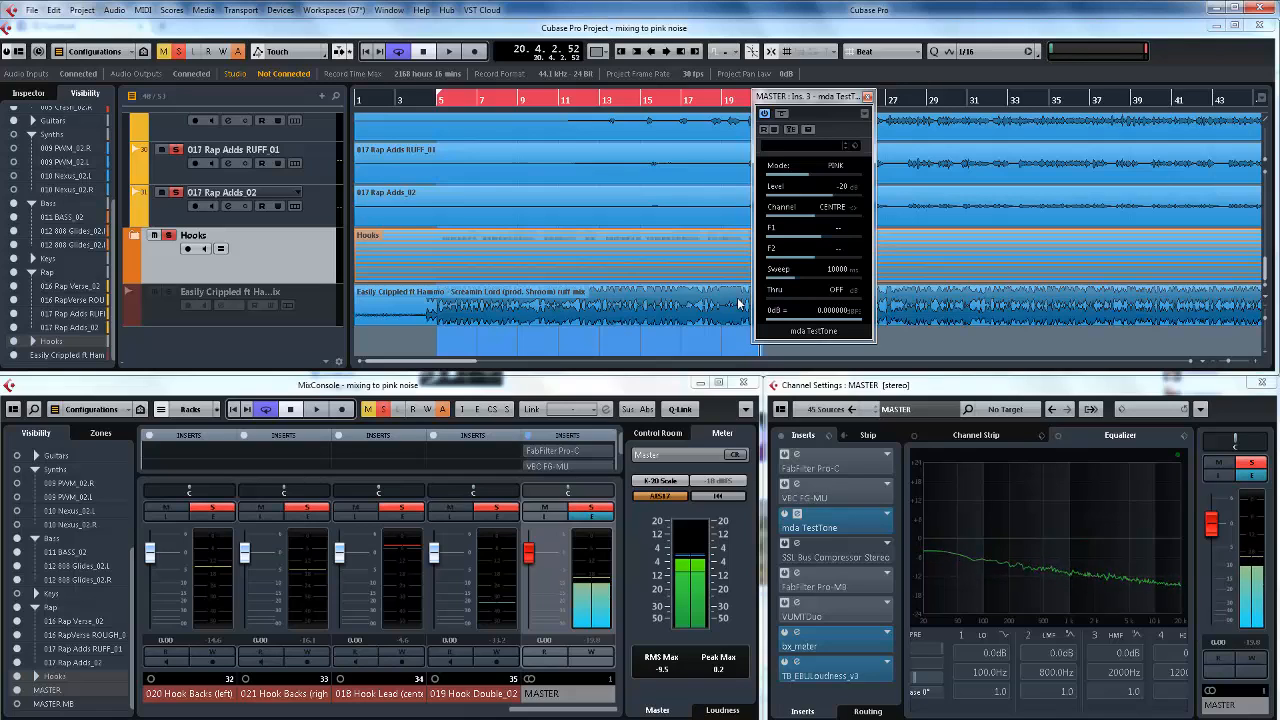
pyautogui.moveTo(800, 296); pyautogui.dragTo(980, 297)
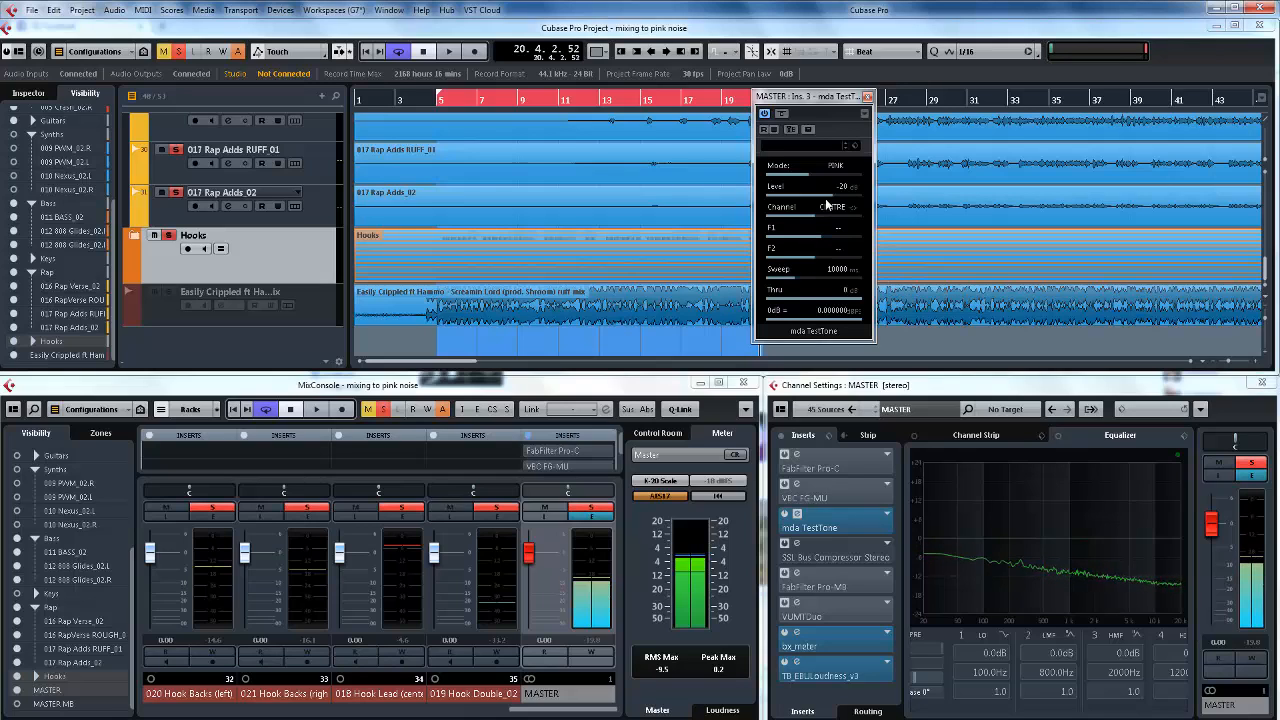
# Step: Try the test tone's pink noise Level at 0 dB, return it to -20 dB, and clear the Master meter's maximum values each time
pyautogui.moveTo(831, 197); pyautogui.dragTo(884, 199)
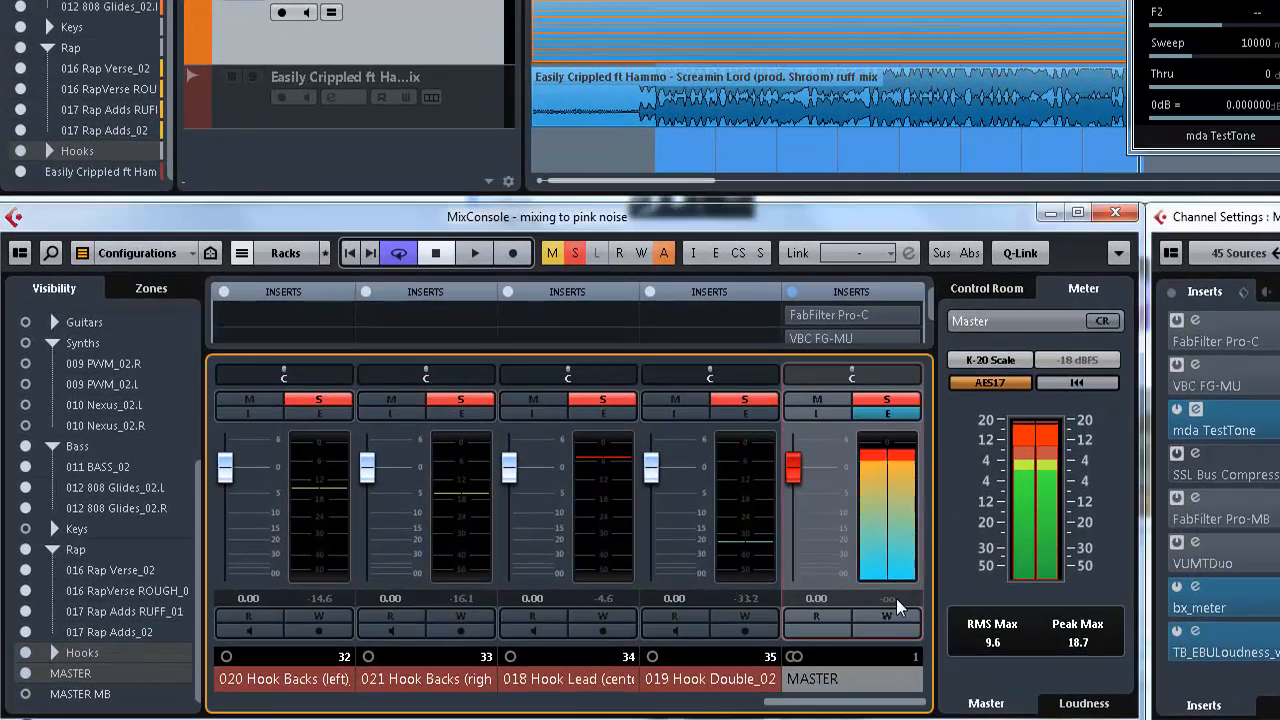
pyautogui.click(1079, 646)
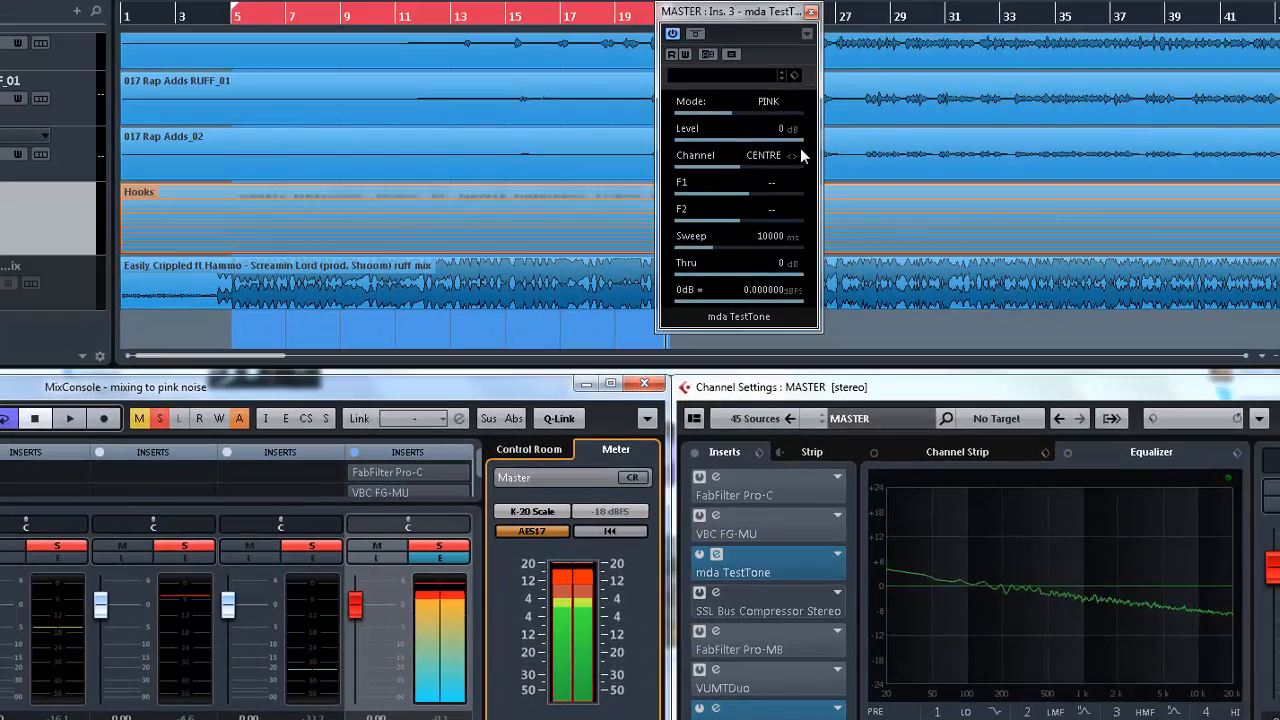
pyautogui.moveTo(798, 135); pyautogui.dragTo(760, 137)
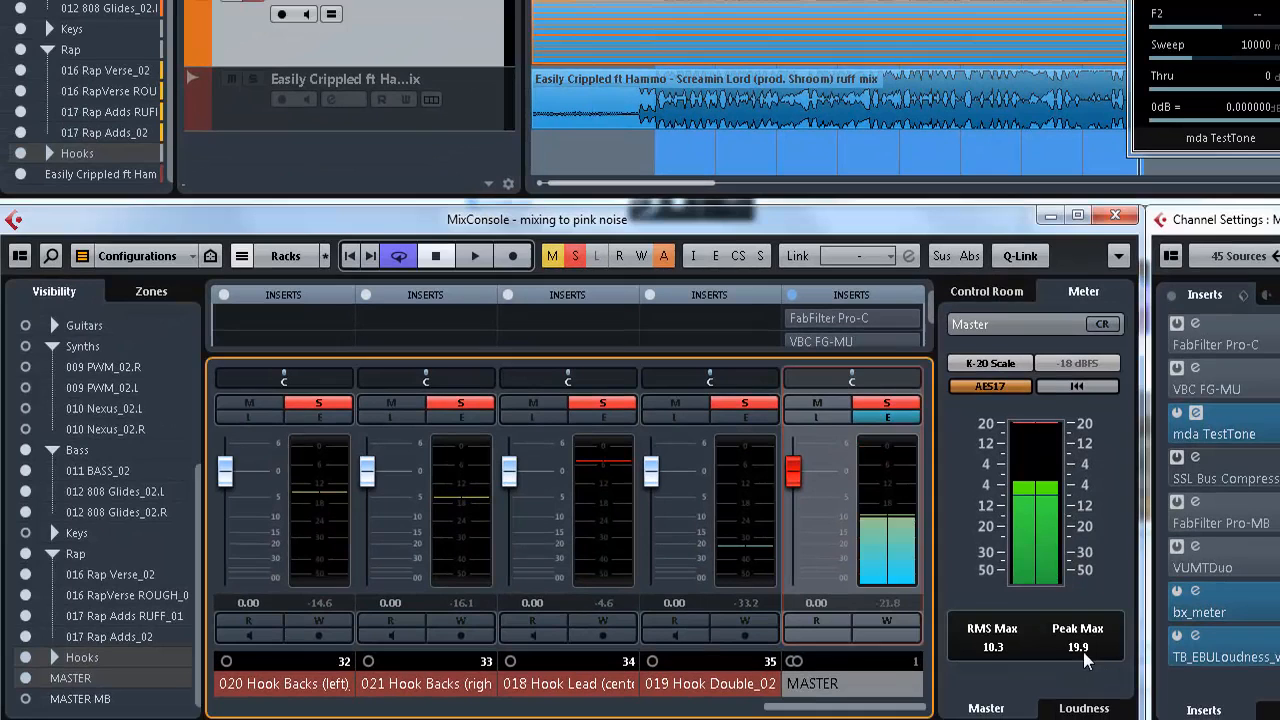
pyautogui.click(1081, 649)
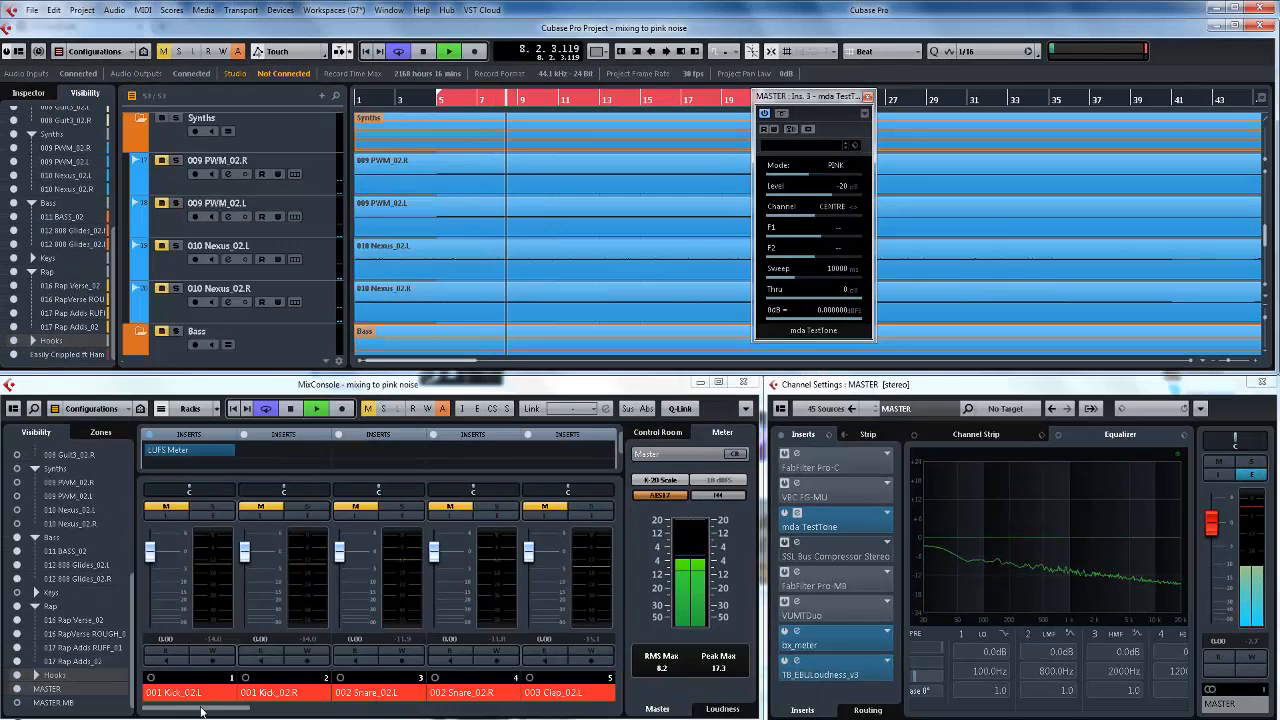
# Step: Switch to VoiceMeeter, set the virtual input's fader gain to about -21 dB, and return to Cubase
pyautogui.moveTo(201, 710); pyautogui.dragTo(589, 711)
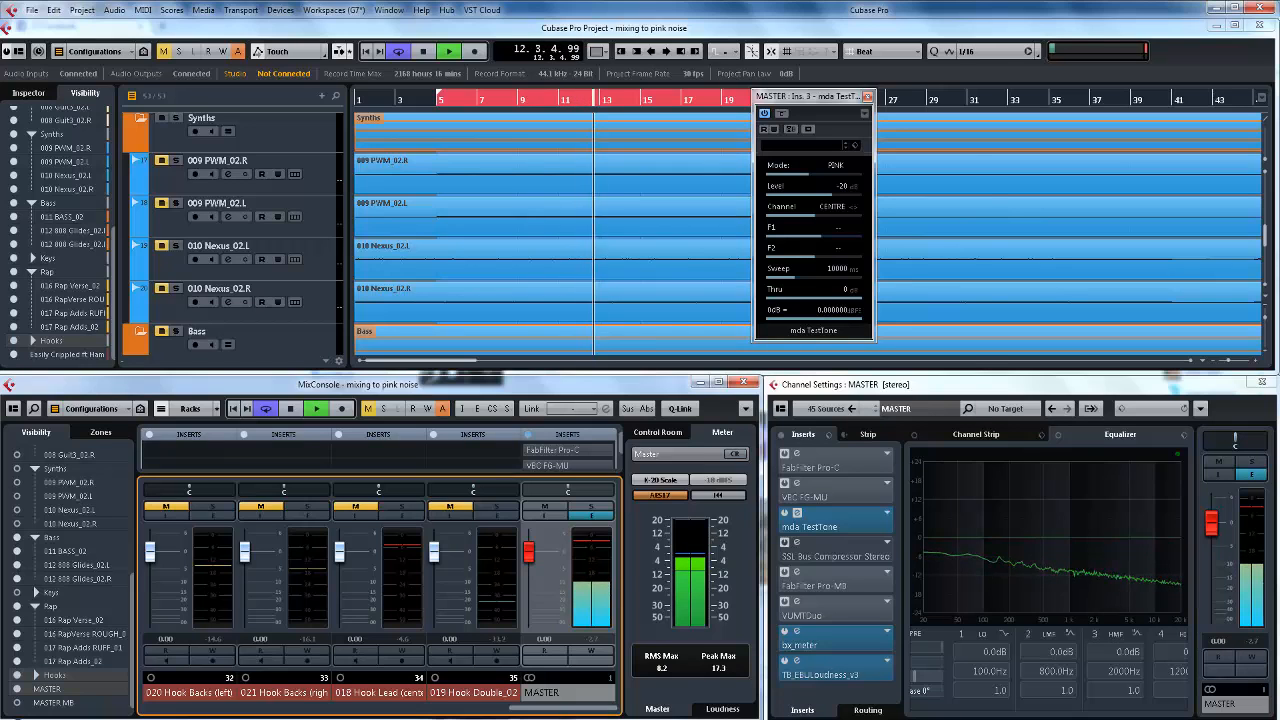
pyautogui.hotkey('alt', 'Tab')
pyautogui.moveTo(740, 464); pyautogui.dragTo(747, 443)
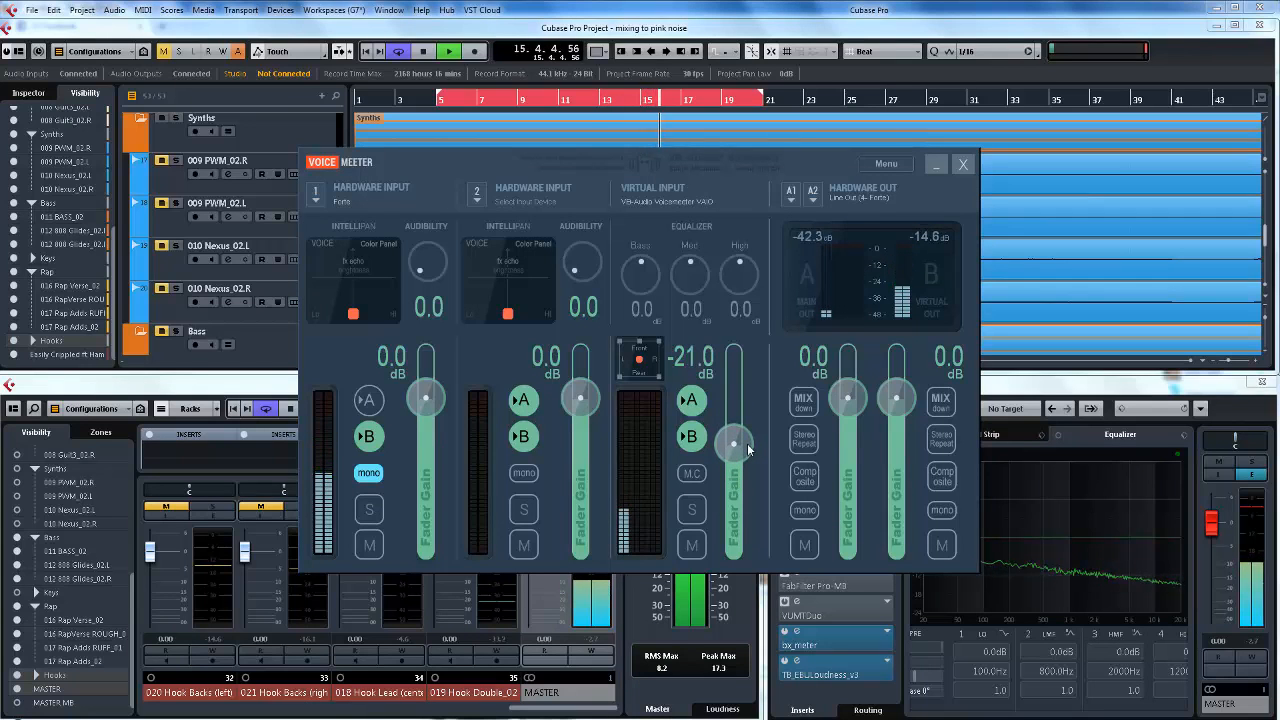
pyautogui.click(933, 168)
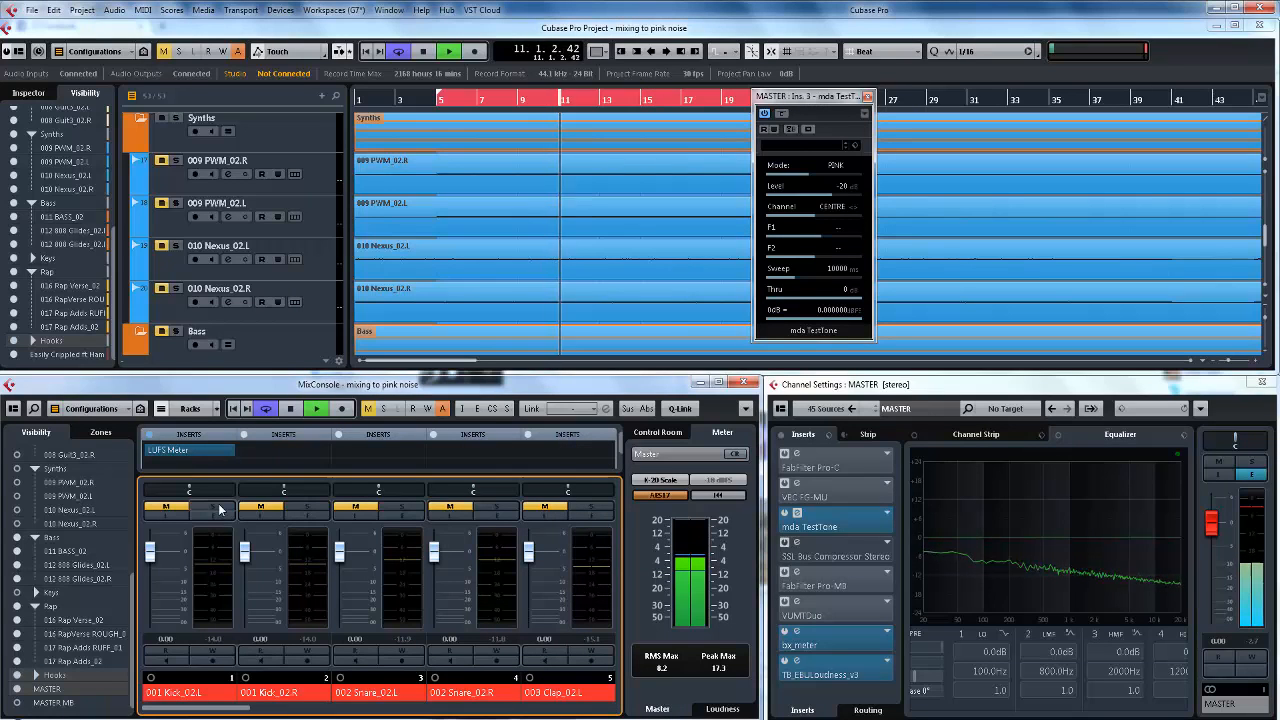
# Step: Solo the 001 Kick_02.L channel and try its fader at about -13.4 dB before resetting it to 0.00
pyautogui.click(220, 509)
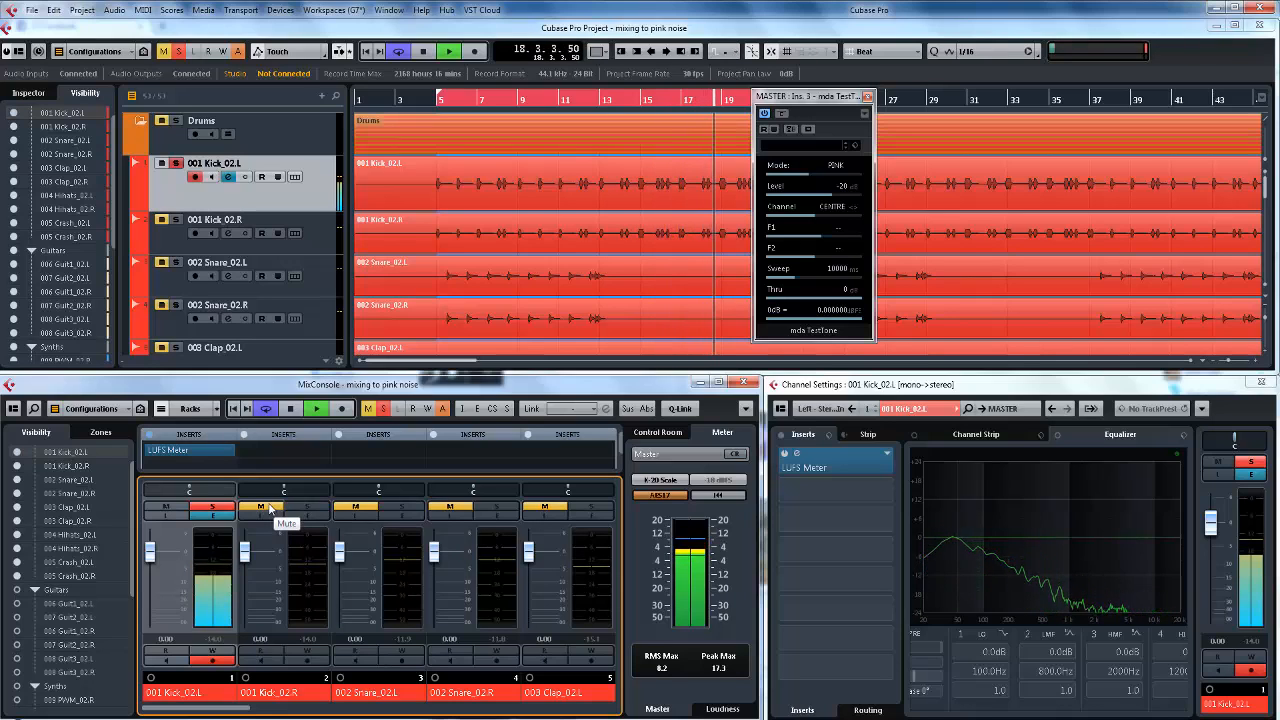
pyautogui.moveTo(150, 550); pyautogui.dragTo(155, 592)
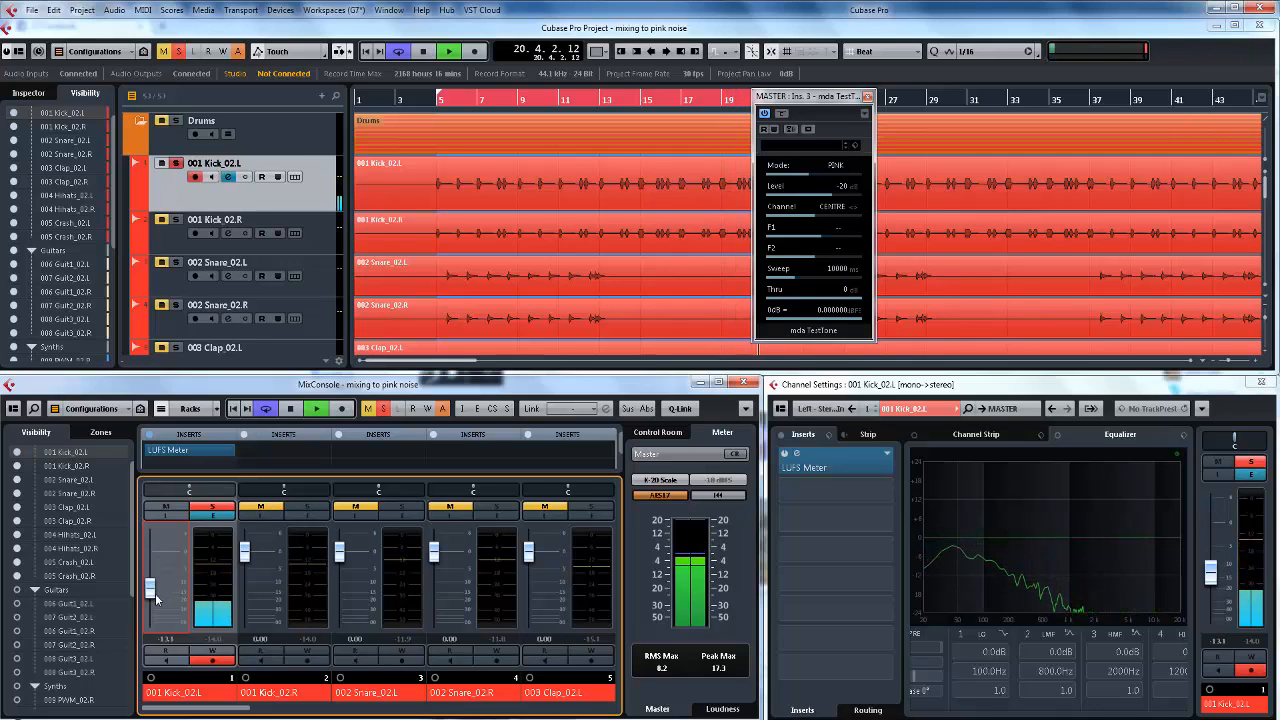
pyautogui.moveTo(155, 597); pyautogui.dragTo(155, 599)
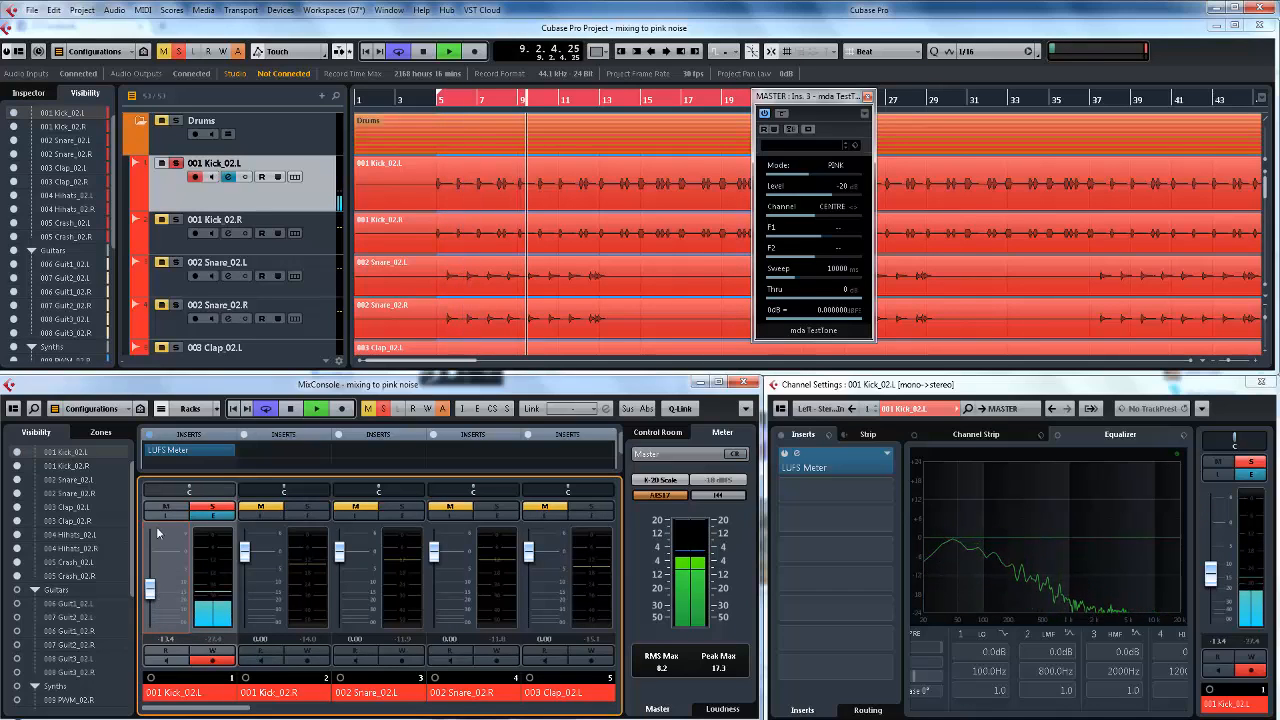
pyautogui.keyDown('ctrl'); pyautogui.click(152, 592); pyautogui.keyUp('ctrl')
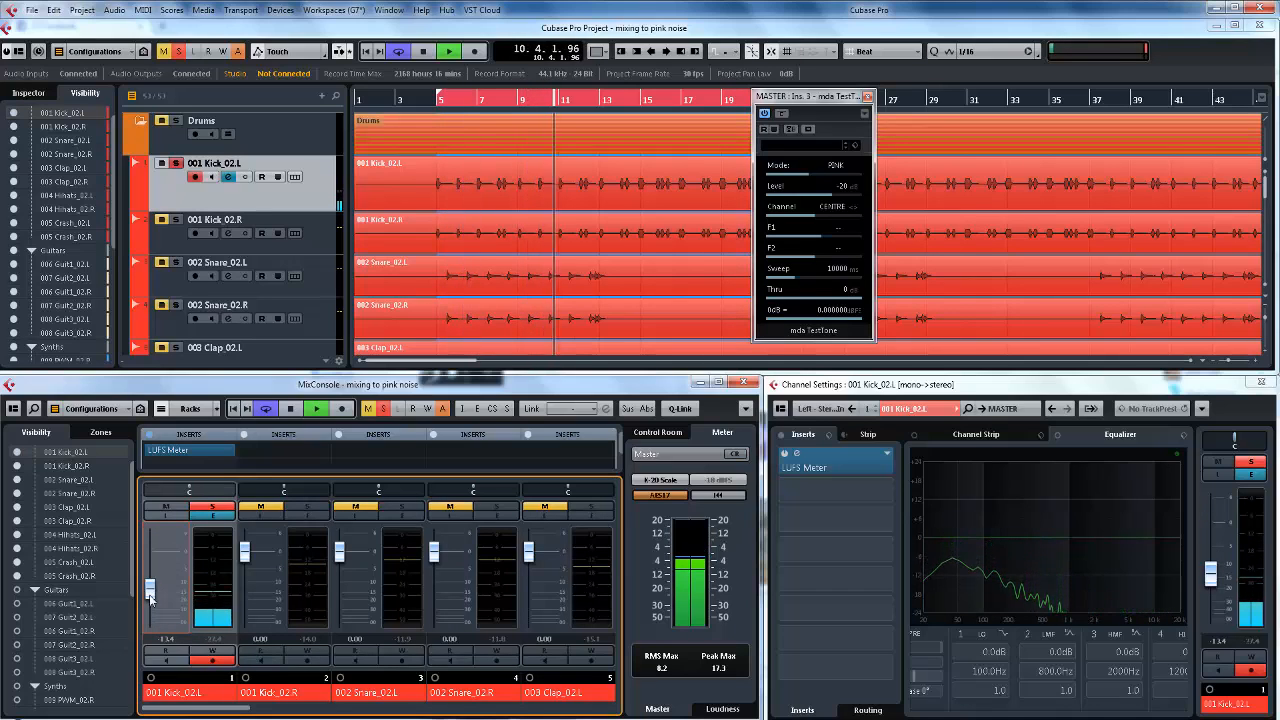
# Step: Replace the LUFS Meter insert on 001 Kick_02.L with VUMTSolo and close the plug-in's window
pyautogui.click(231, 454)
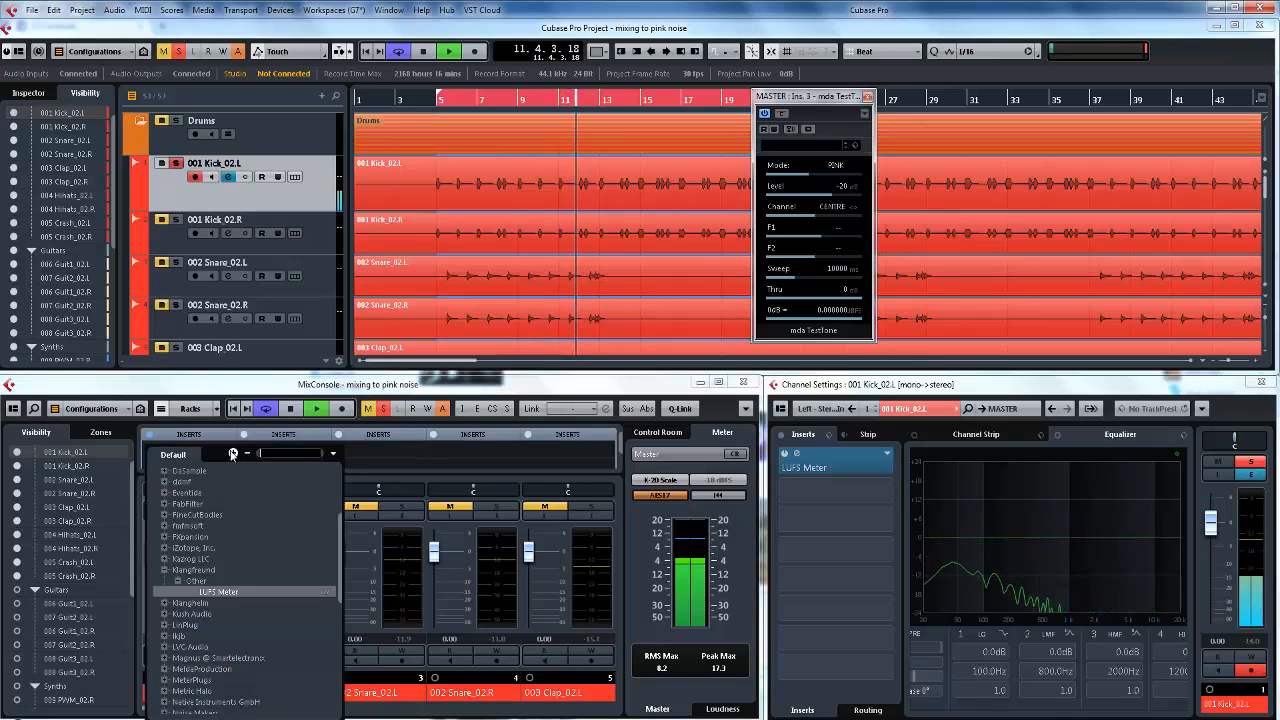
pyautogui.click(287, 454)
pyautogui.write('vu')
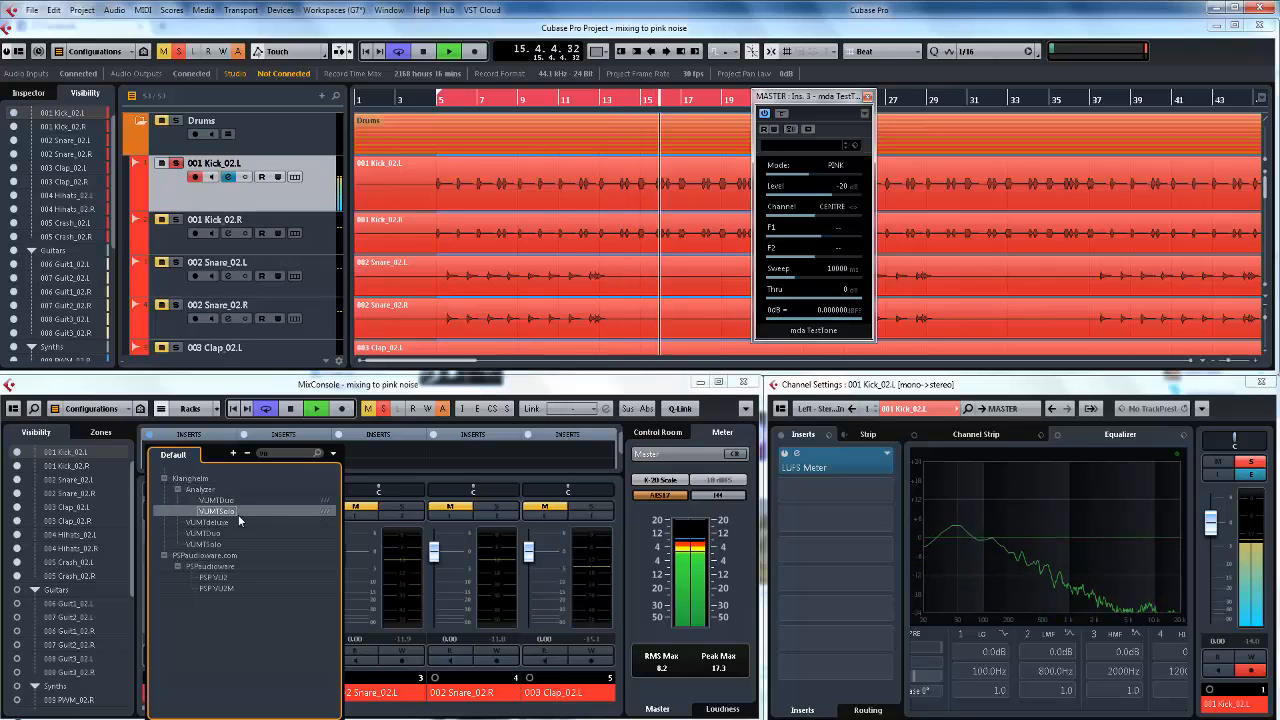
pyautogui.click(238, 512)
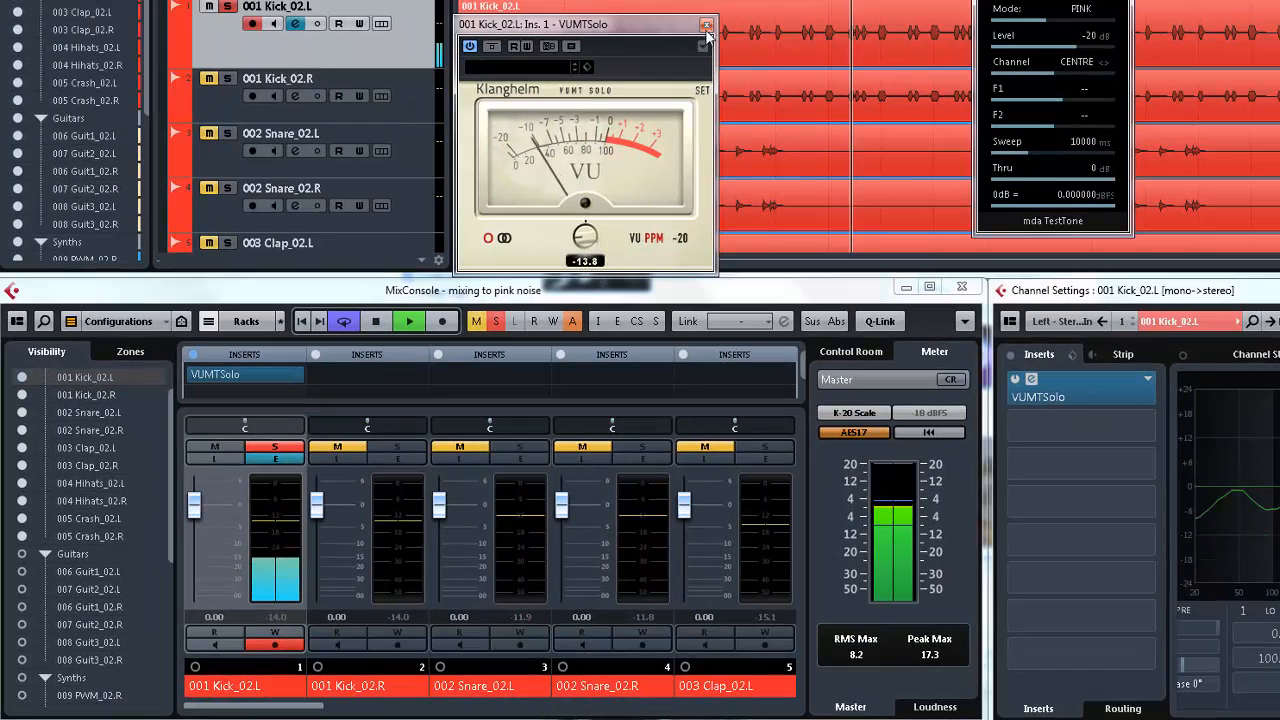
pyautogui.click(706, 25)
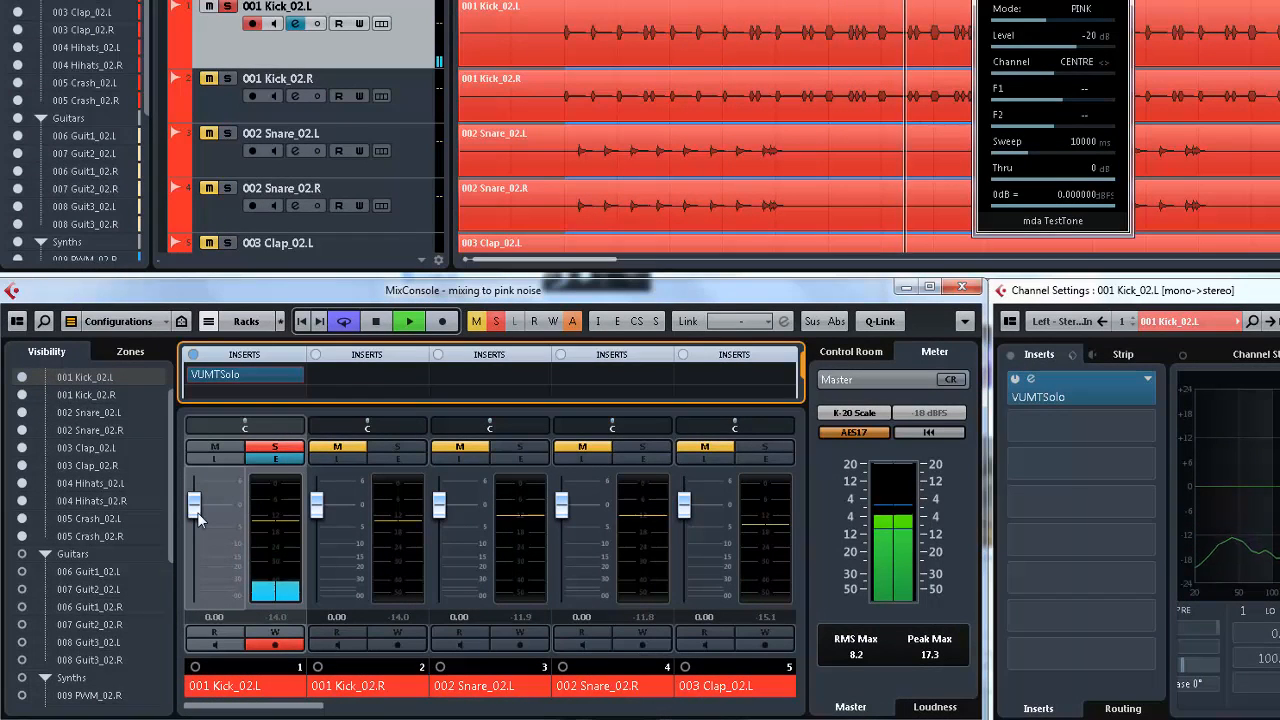
# Step: Try the 001 Kick_02.L fader at about -4 dB and reset it to 0.00
pyautogui.moveTo(195, 508)
pyautogui.mouseDown()
pyautogui.moveTo(196, 550)
pyautogui.moveTo(197, 525)
pyautogui.mouseUp()
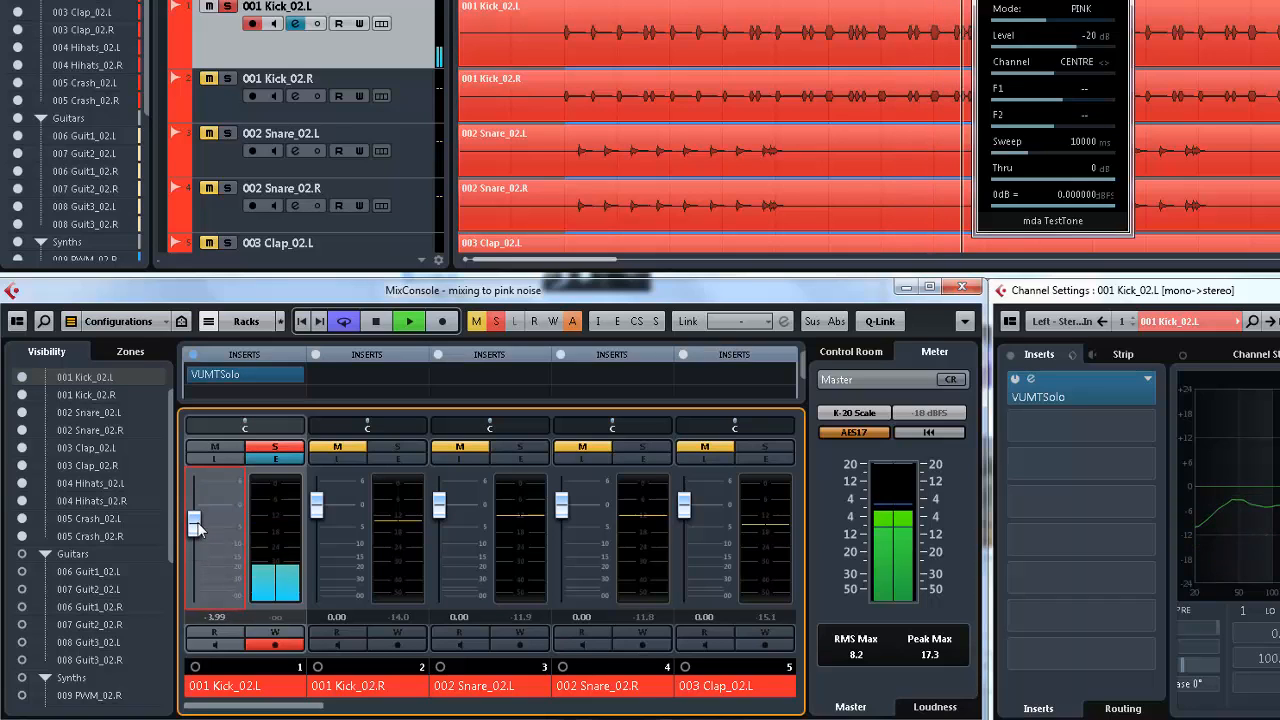
pyautogui.keyDown('ctrl'); pyautogui.click(197, 525); pyautogui.keyUp('ctrl')
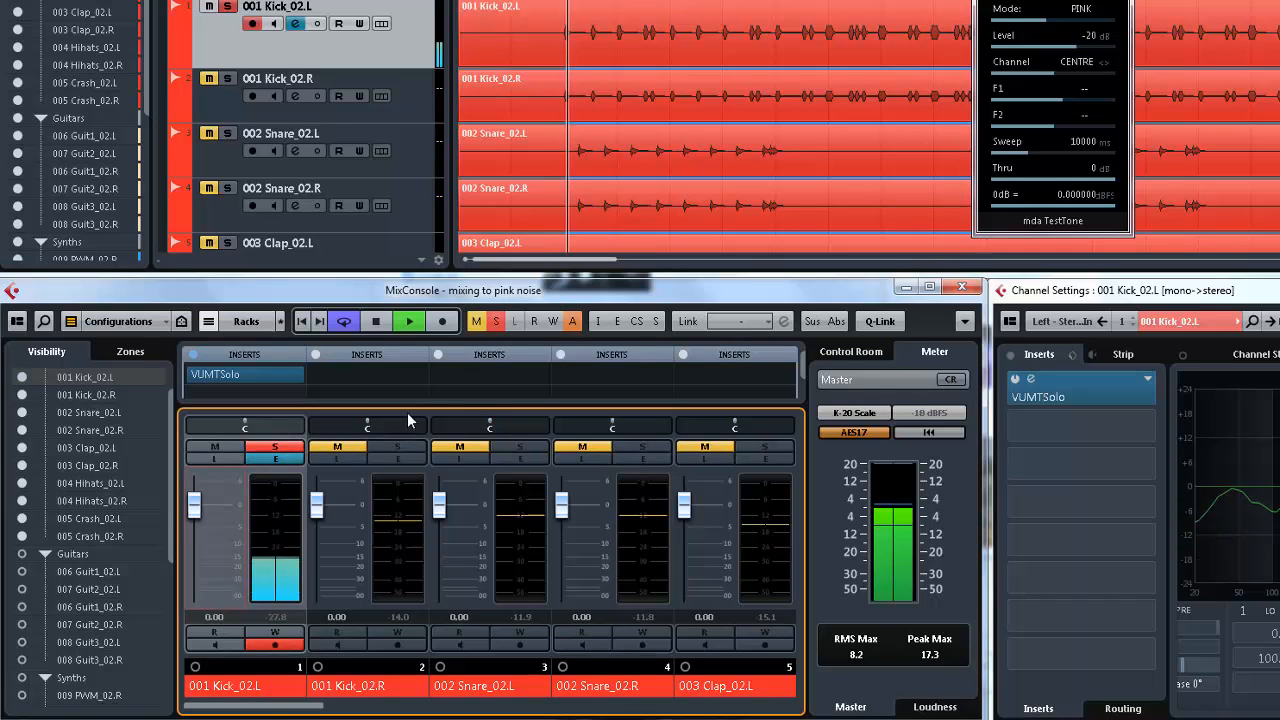
# Step: Solo the 001 Kick_02.R channel and show the Pre (Filters/Gain/Phase) rack in the MixConsole
pyautogui.click(398, 447)
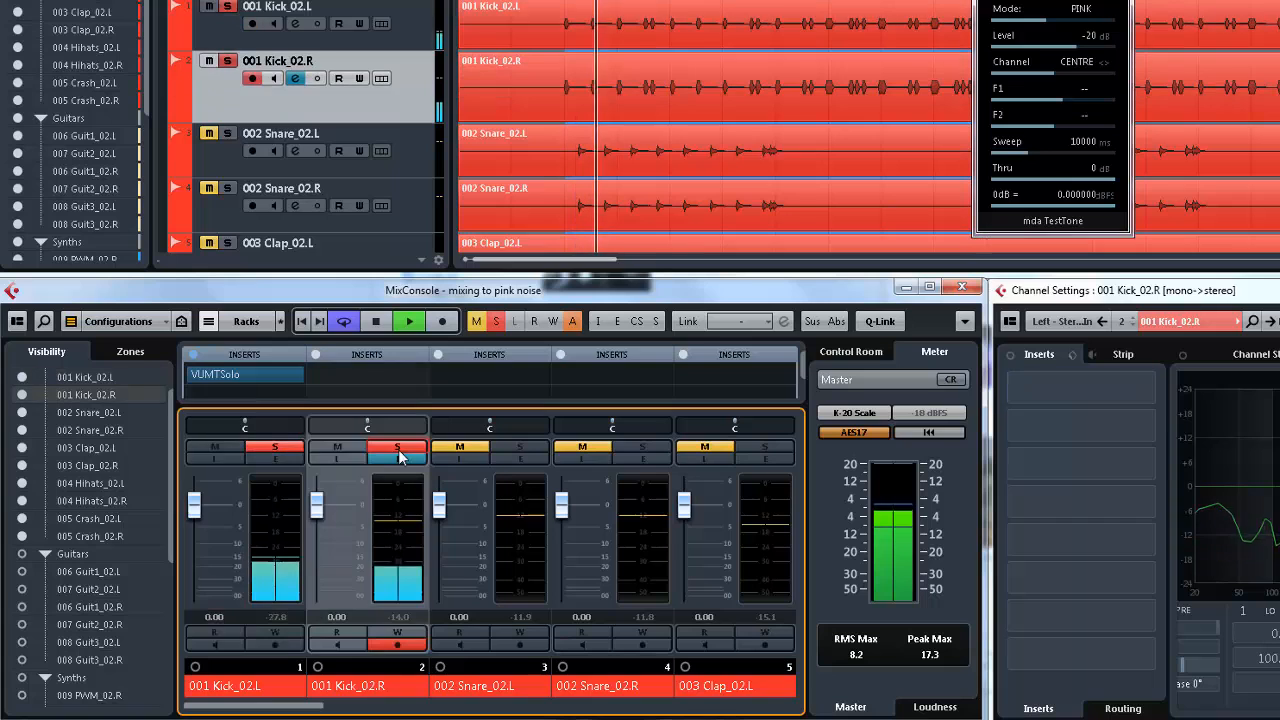
pyautogui.click(360, 375)
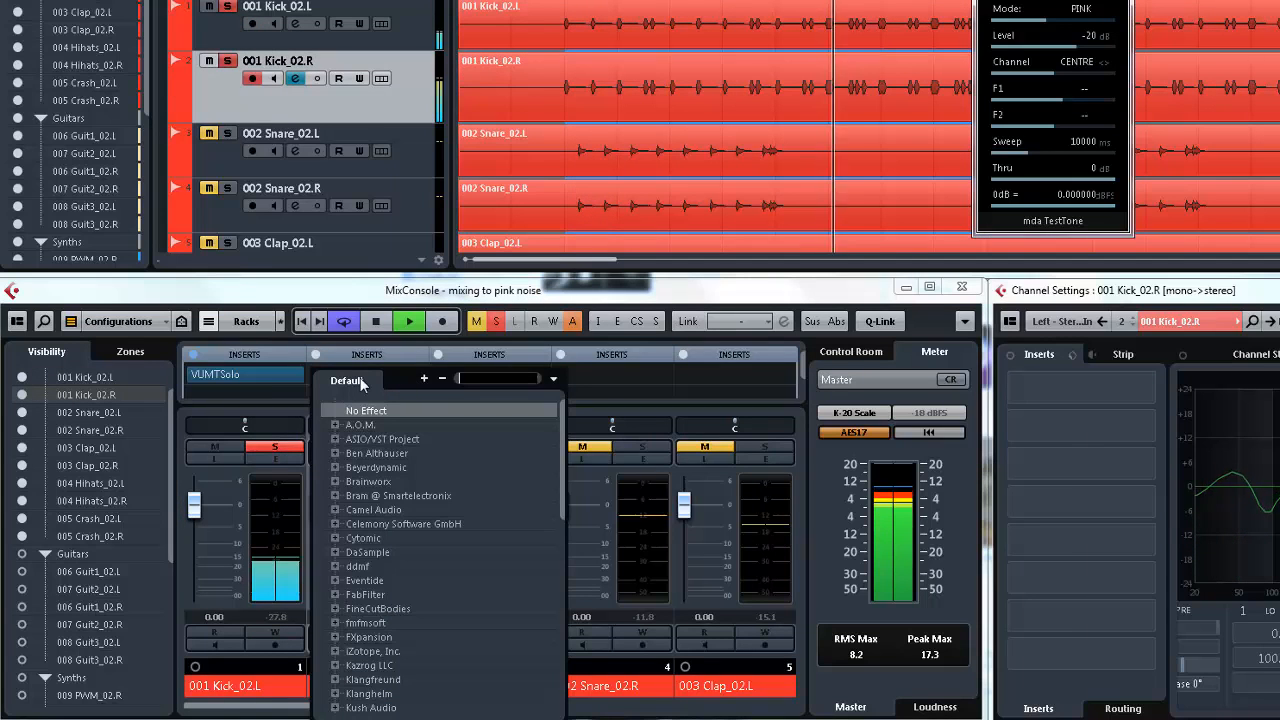
pyautogui.click(381, 361)
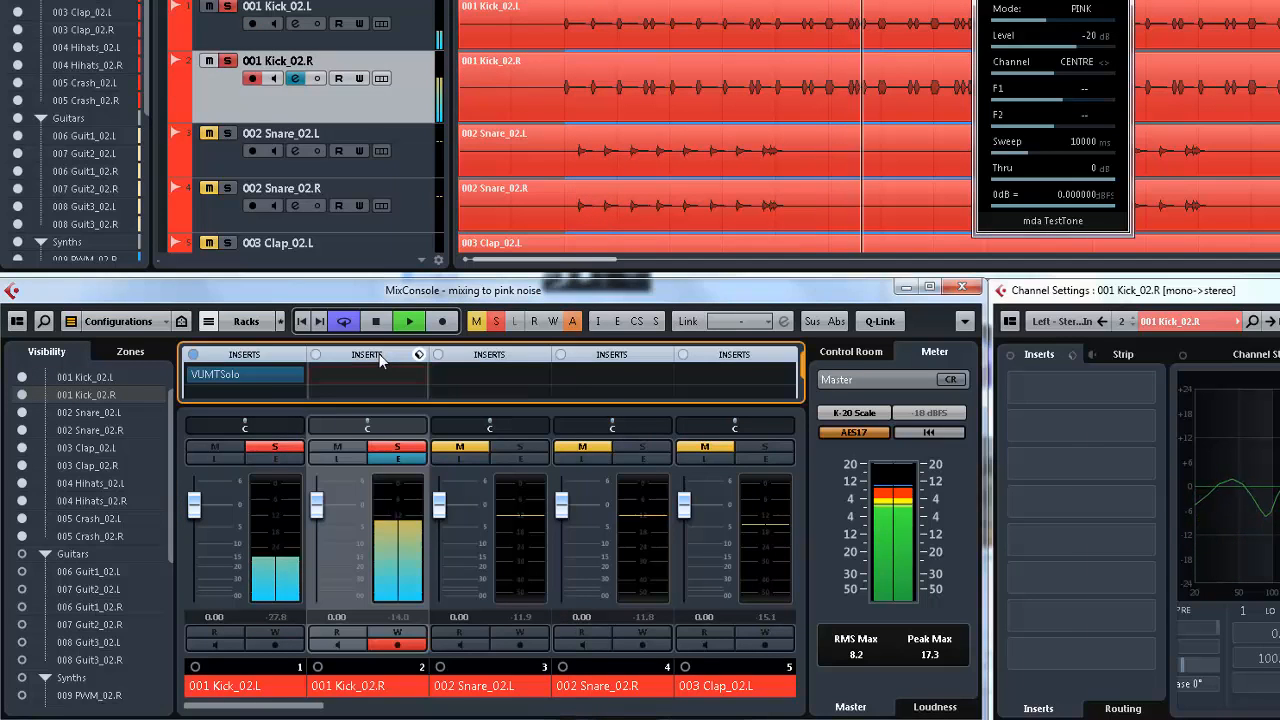
pyautogui.click(241, 323)
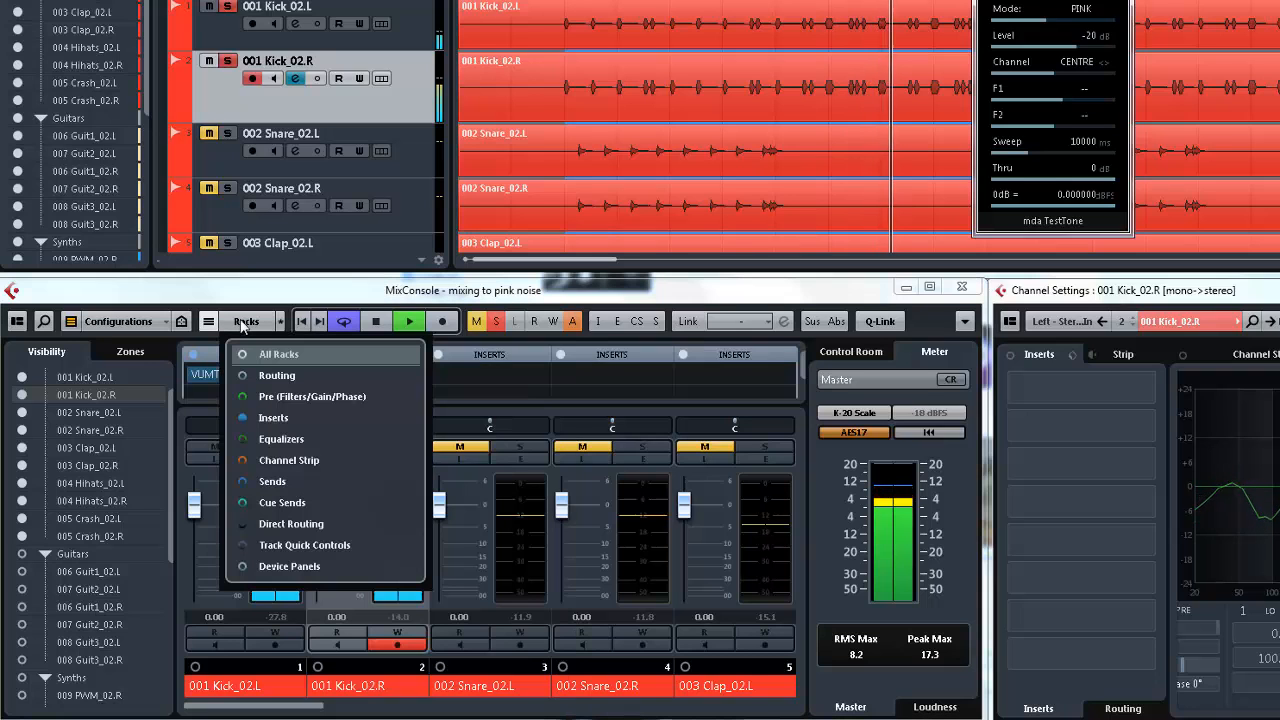
pyautogui.click(242, 397)
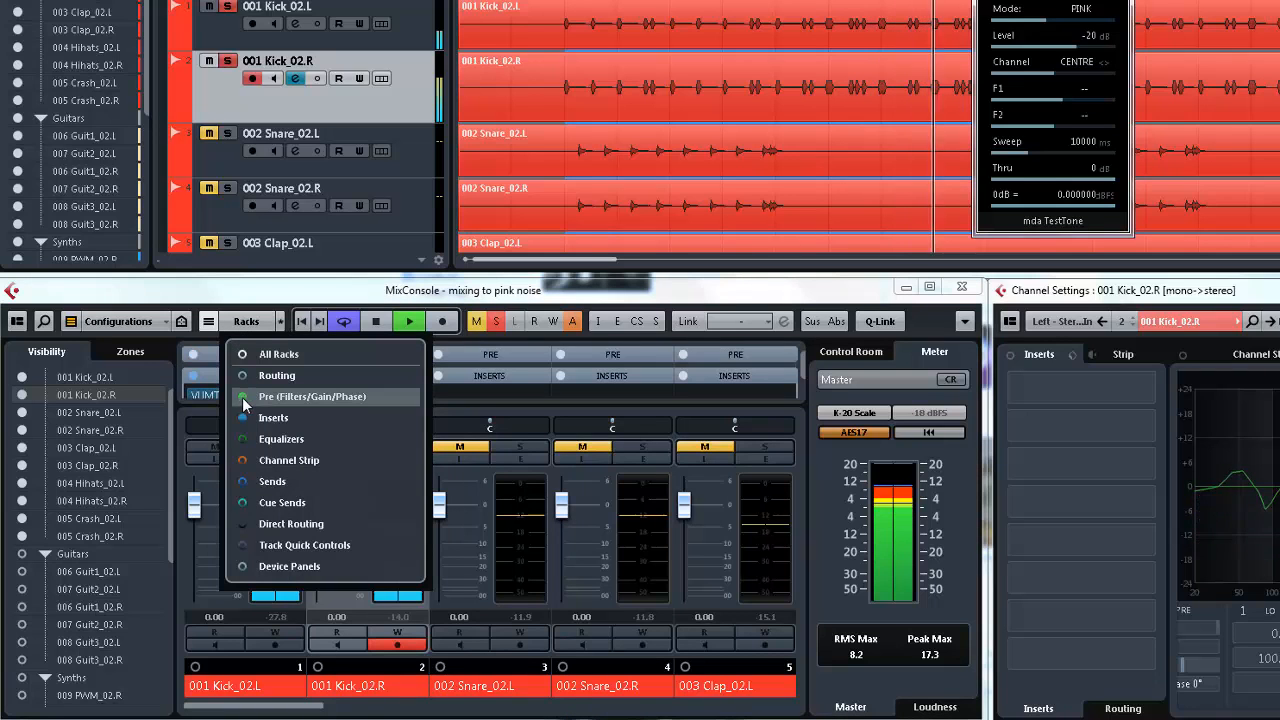
pyautogui.click(947, 508)
# Step: Expand the Pre rack and lower the pre-gain of 001 Kick_02.R to about -16.4 dB
pyautogui.click(372, 357)
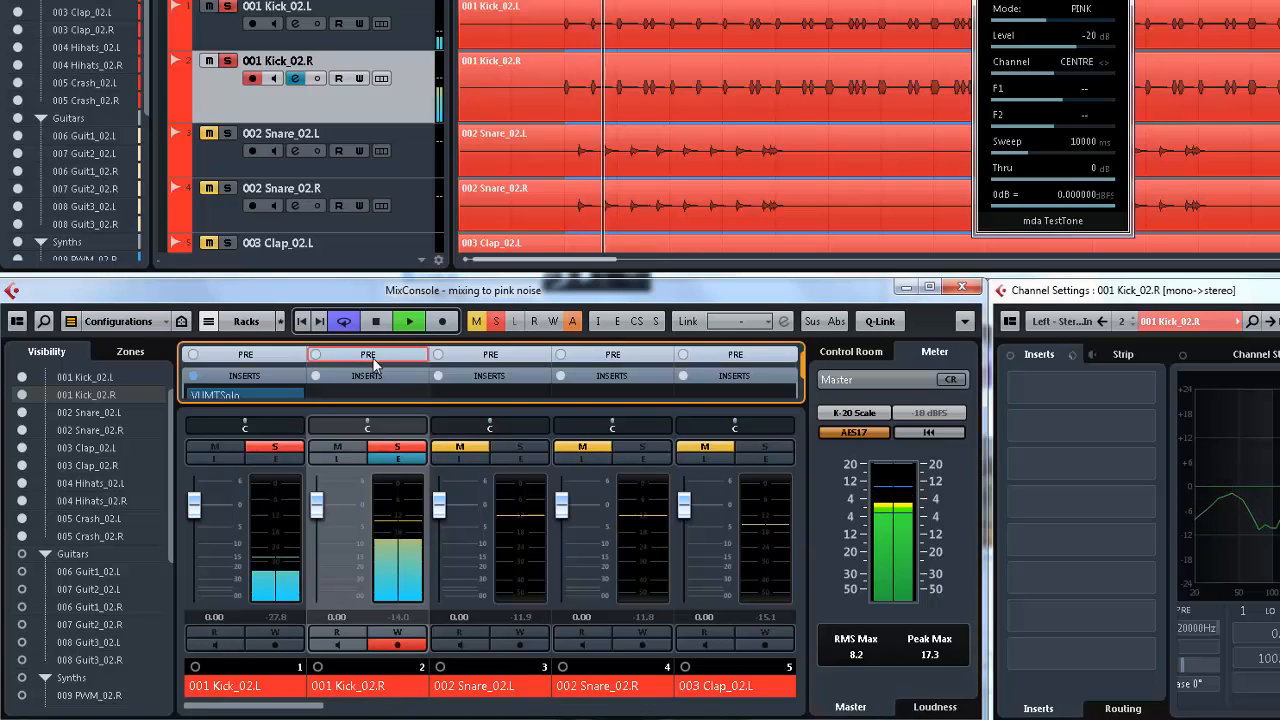
pyautogui.click(372, 357)
pyautogui.scroll(-2, 363, 360)
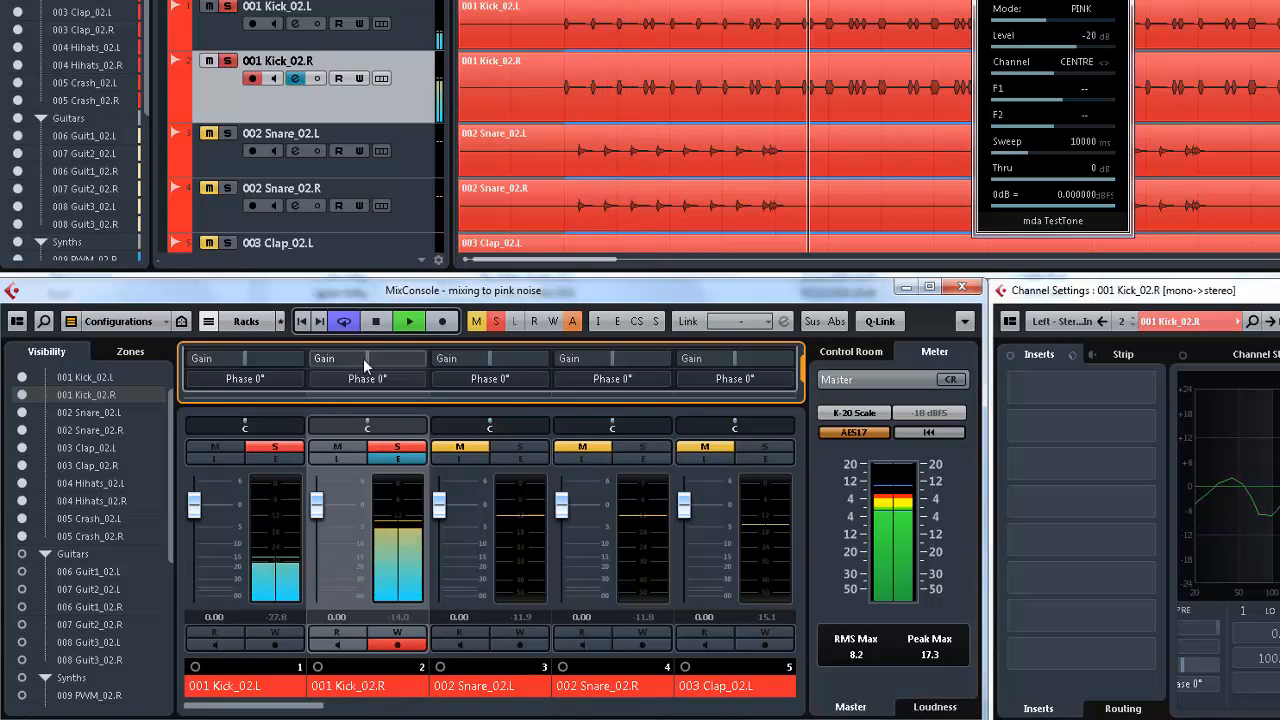
pyautogui.moveTo(363, 358)
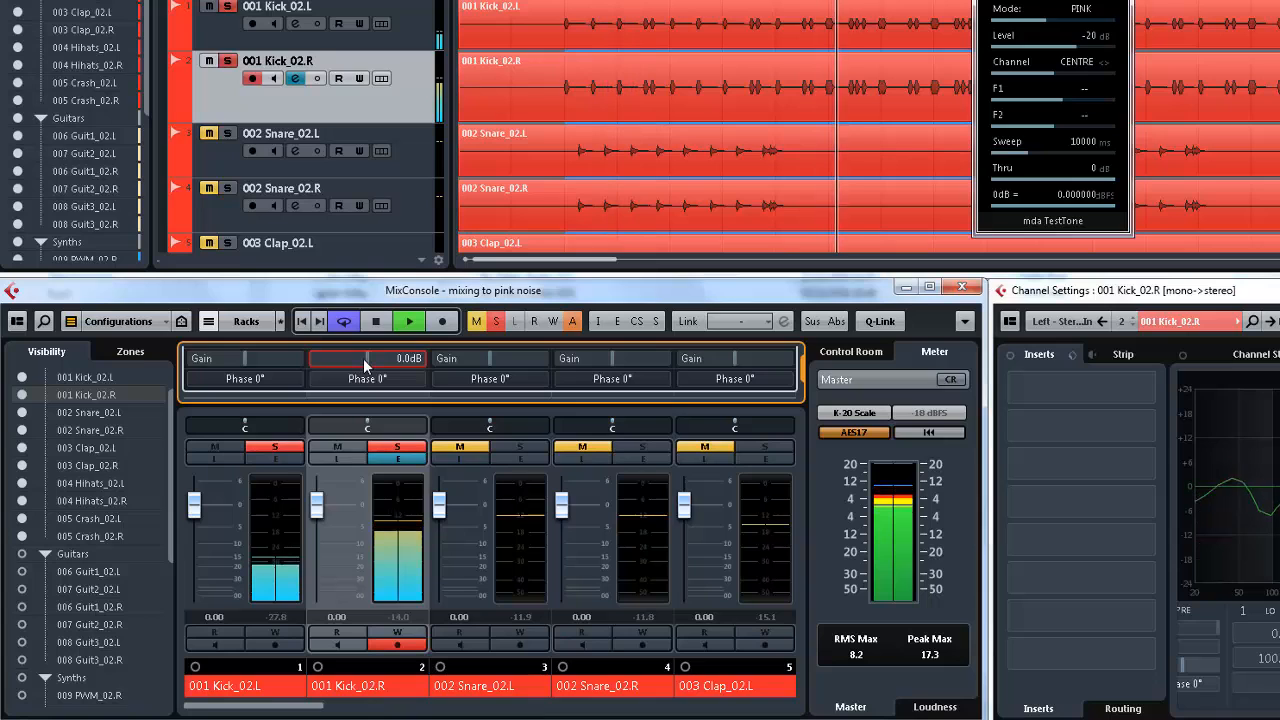
pyautogui.moveTo(363, 358); pyautogui.dragTo(347, 356)
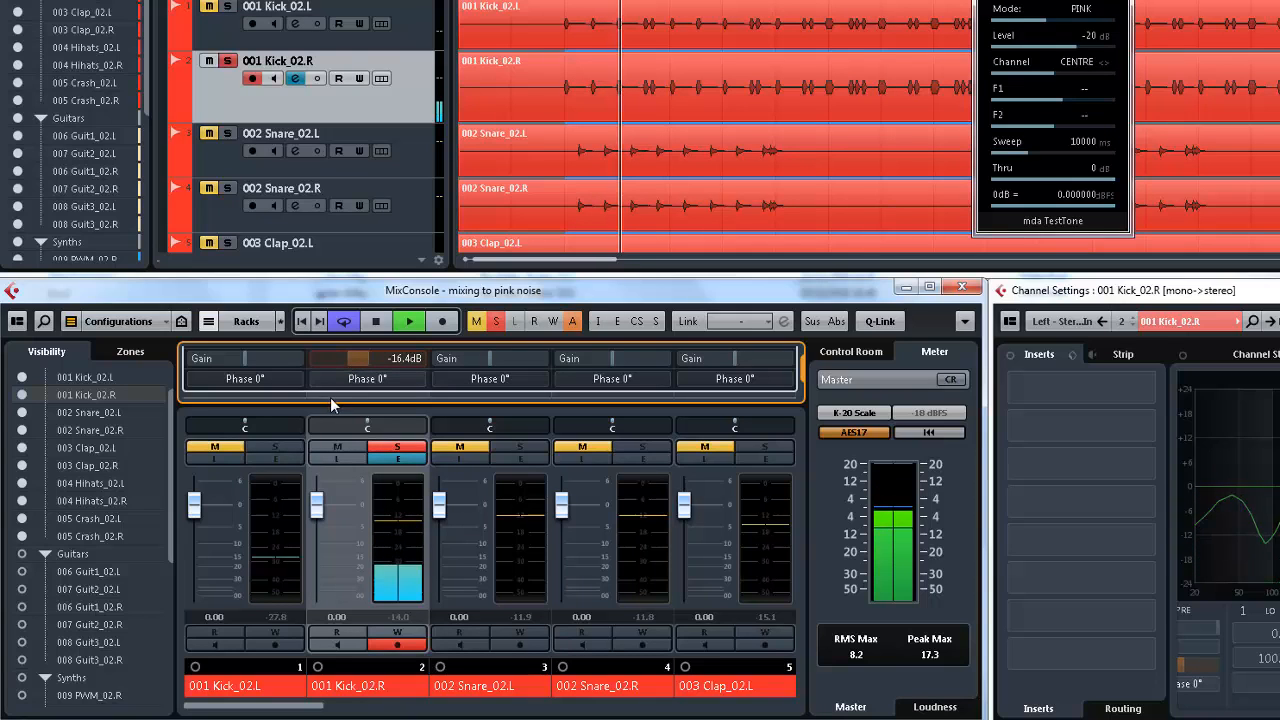
# Step: Solo 002 Snare_02.L in place of 001 Kick_02.R and lower its pre-gain against the pink noise
pyautogui.click(520, 446)
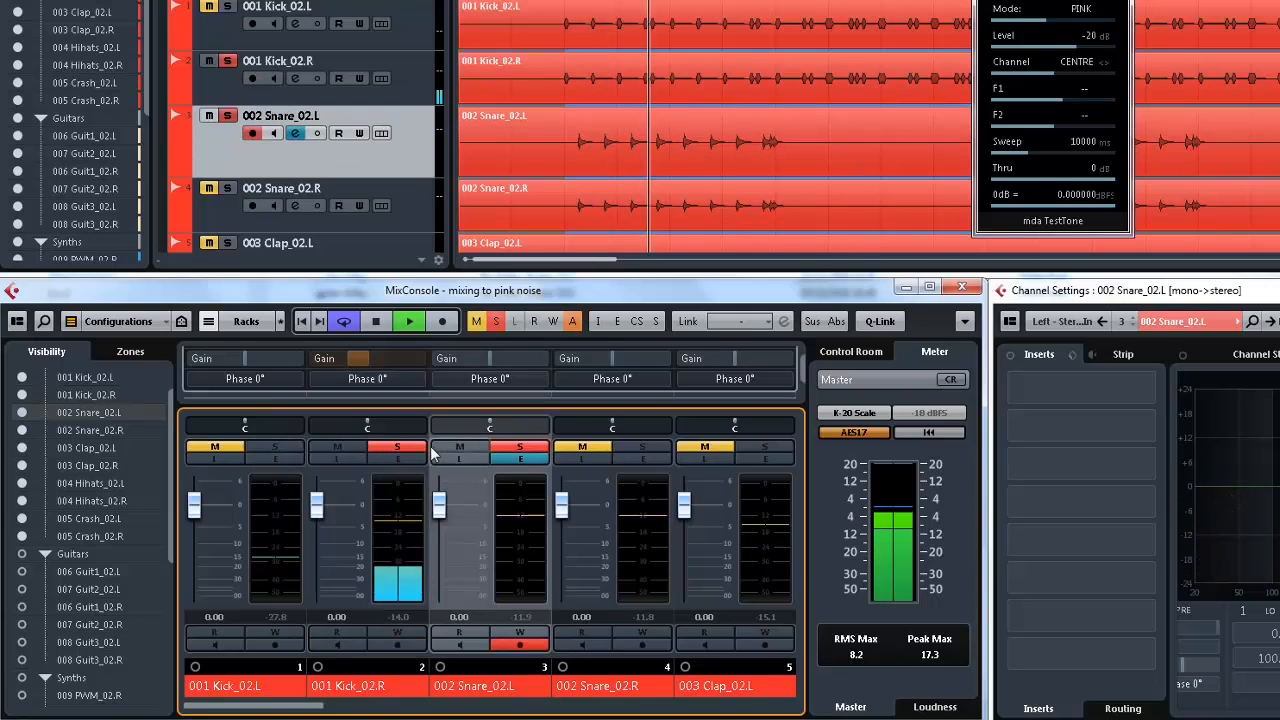
pyautogui.click(423, 446)
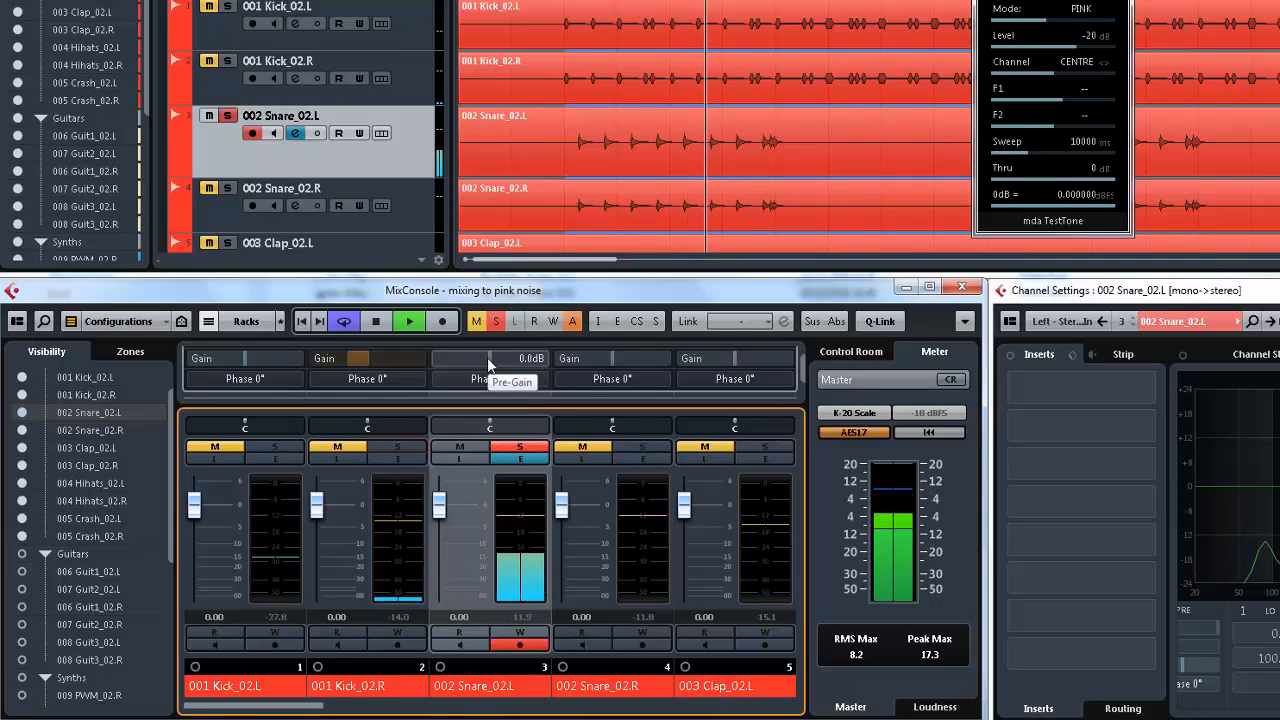
pyautogui.moveTo(487, 357); pyautogui.dragTo(468, 357)
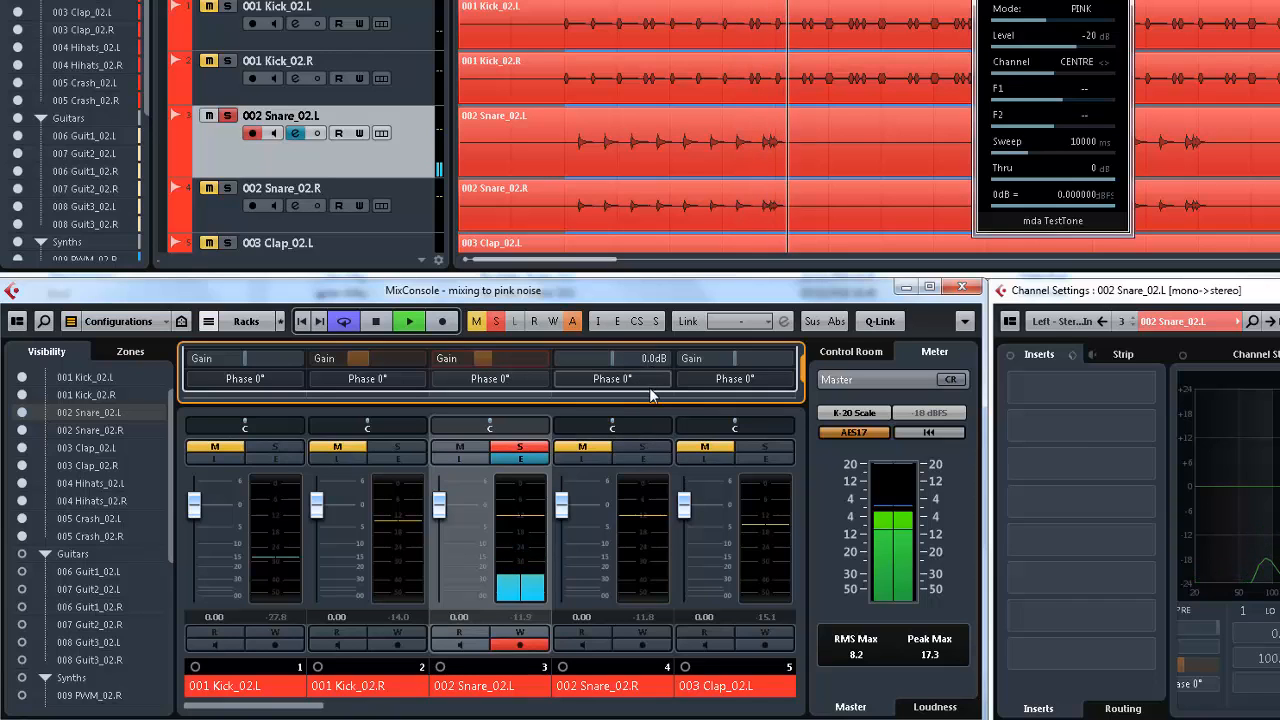
# Step: Search the plug-in list for "psp", insert PSP PPM2M on 002 Snare_02.R, and reposition the meter's window
pyautogui.click(714, 391)
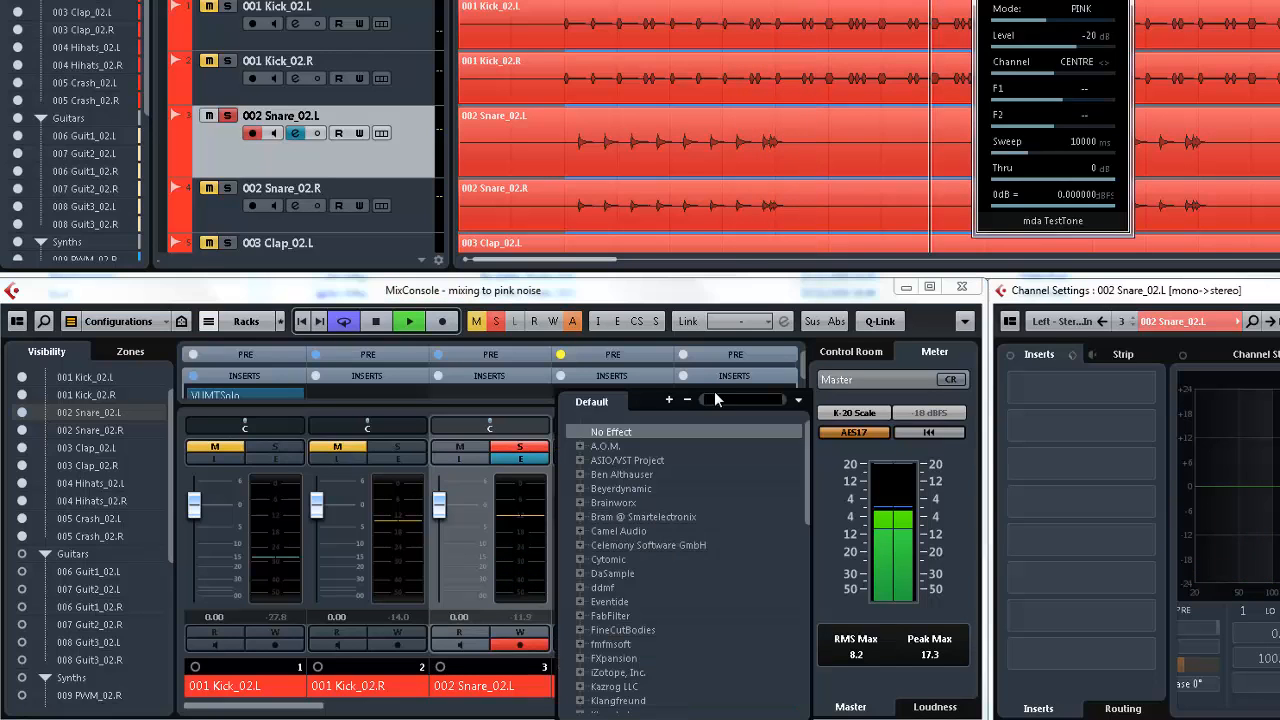
pyautogui.write('psp')
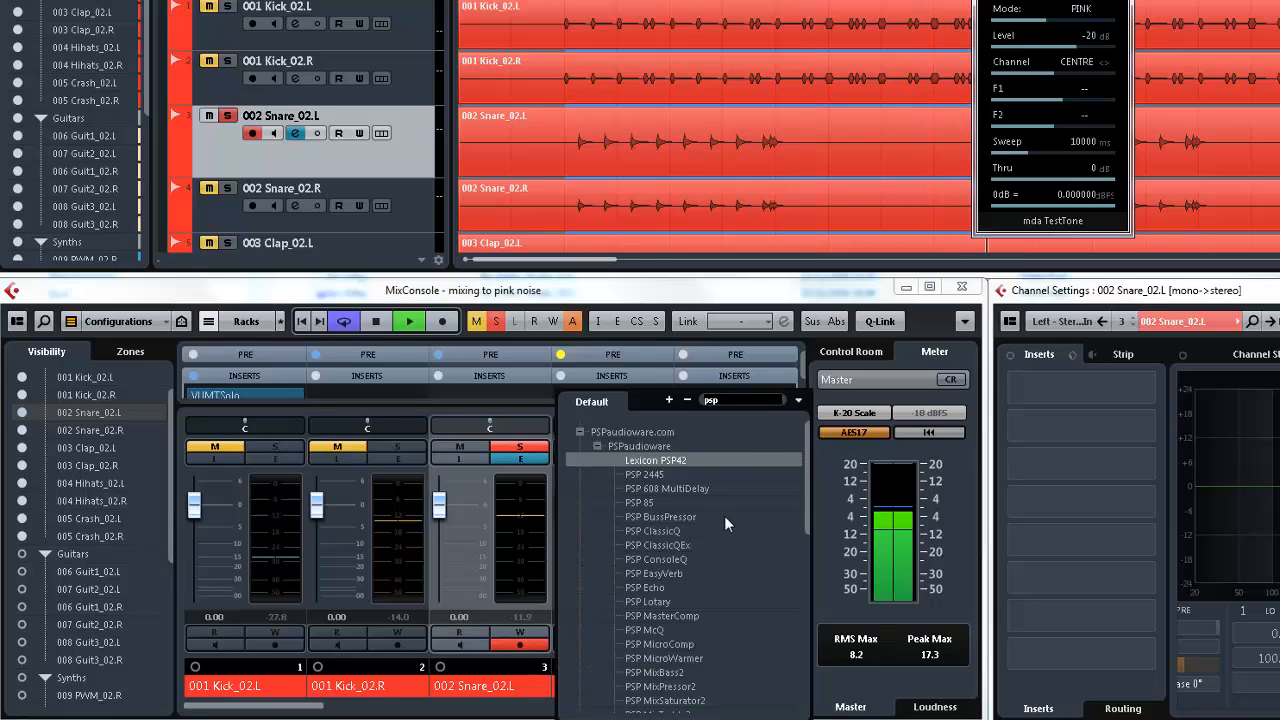
pyautogui.scroll(-4, 725, 515)
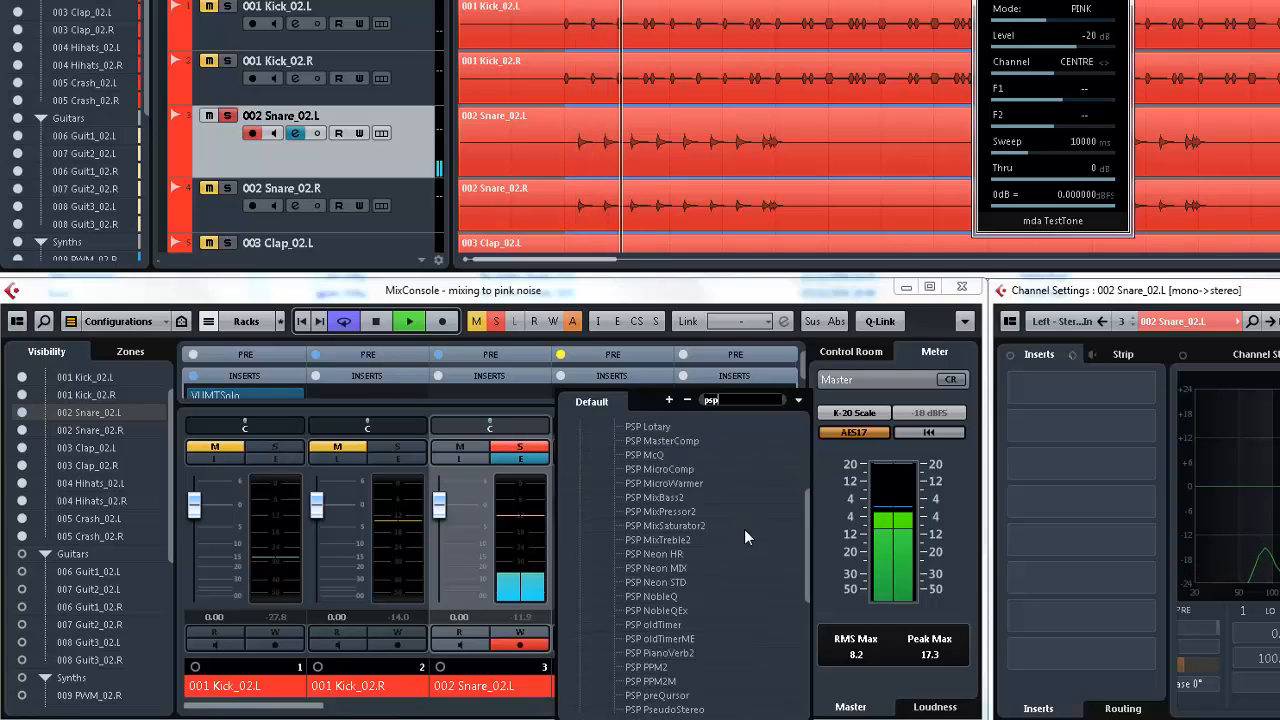
pyautogui.scroll(-3, 744, 537)
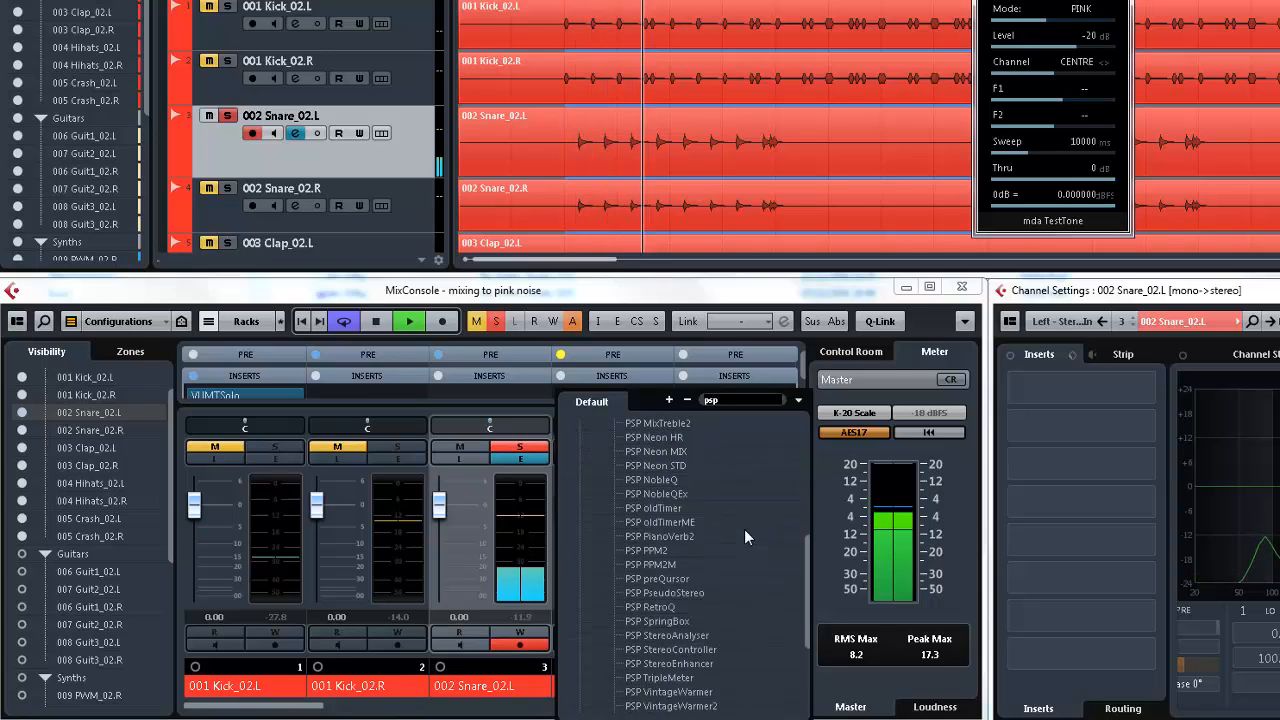
pyautogui.click(660, 565)
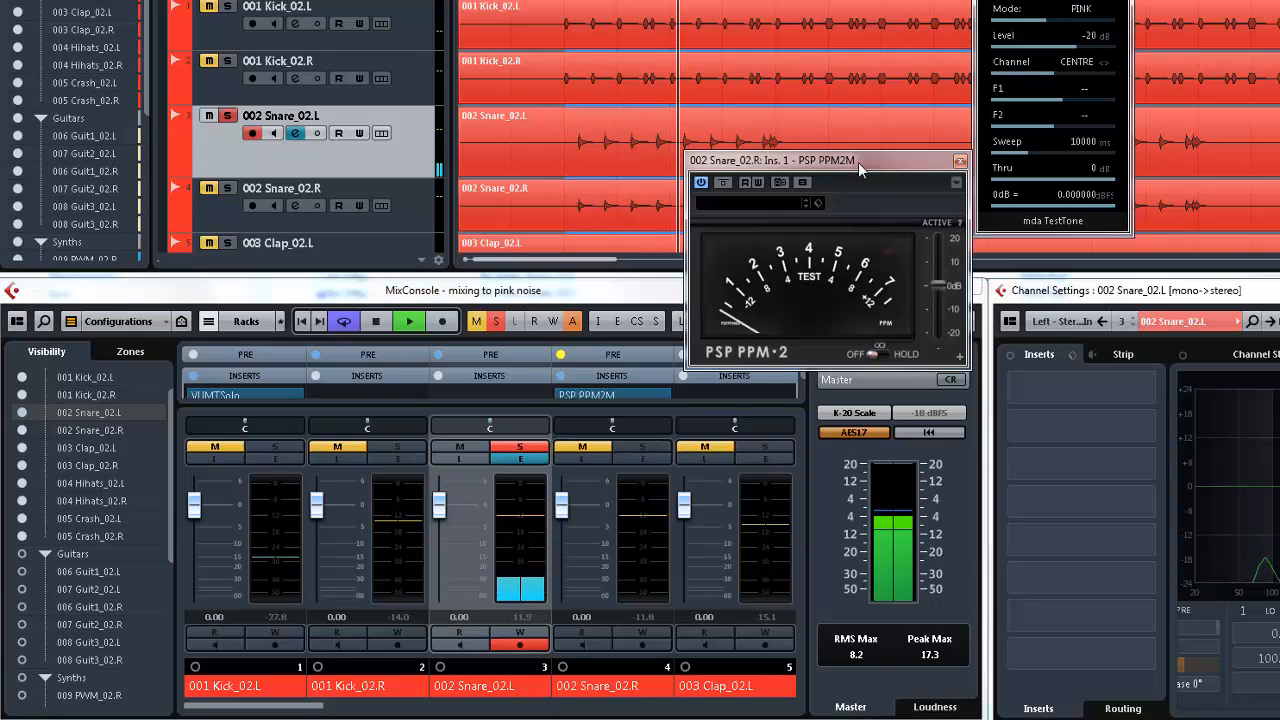
pyautogui.moveTo(860, 170); pyautogui.dragTo(694, 77)
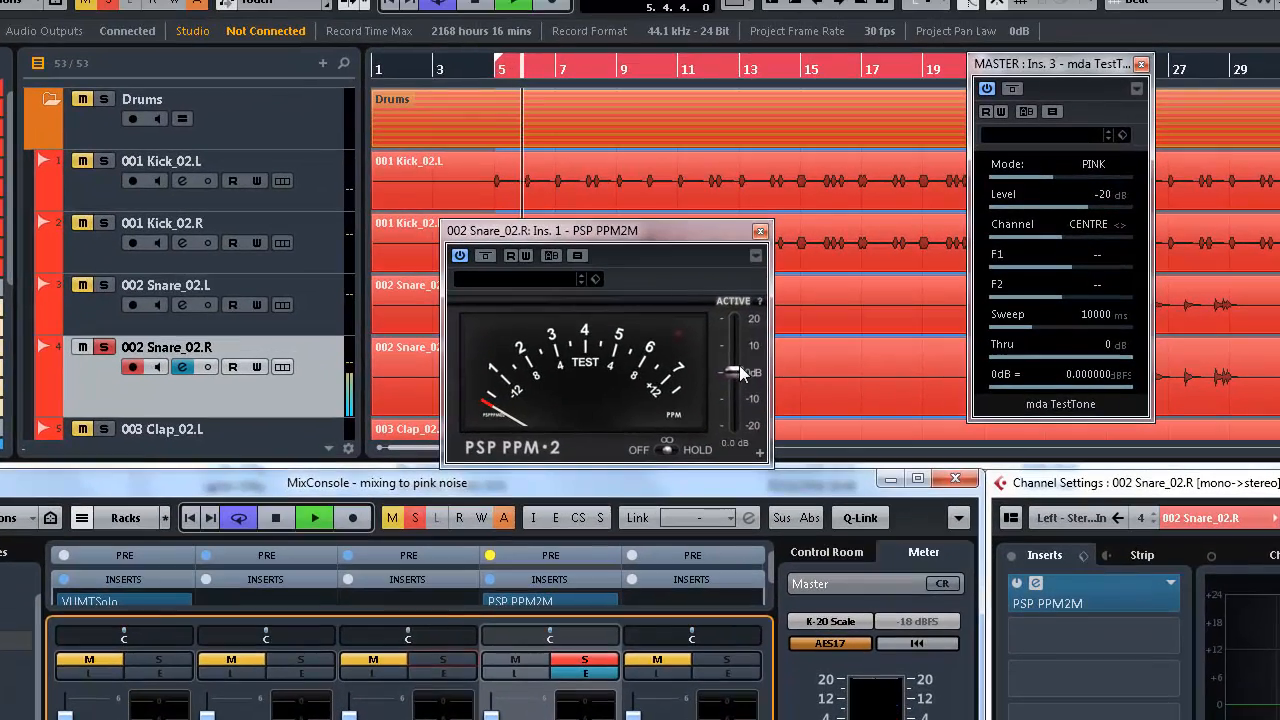
pyautogui.moveTo(775, 192); pyautogui.dragTo(776, 203)
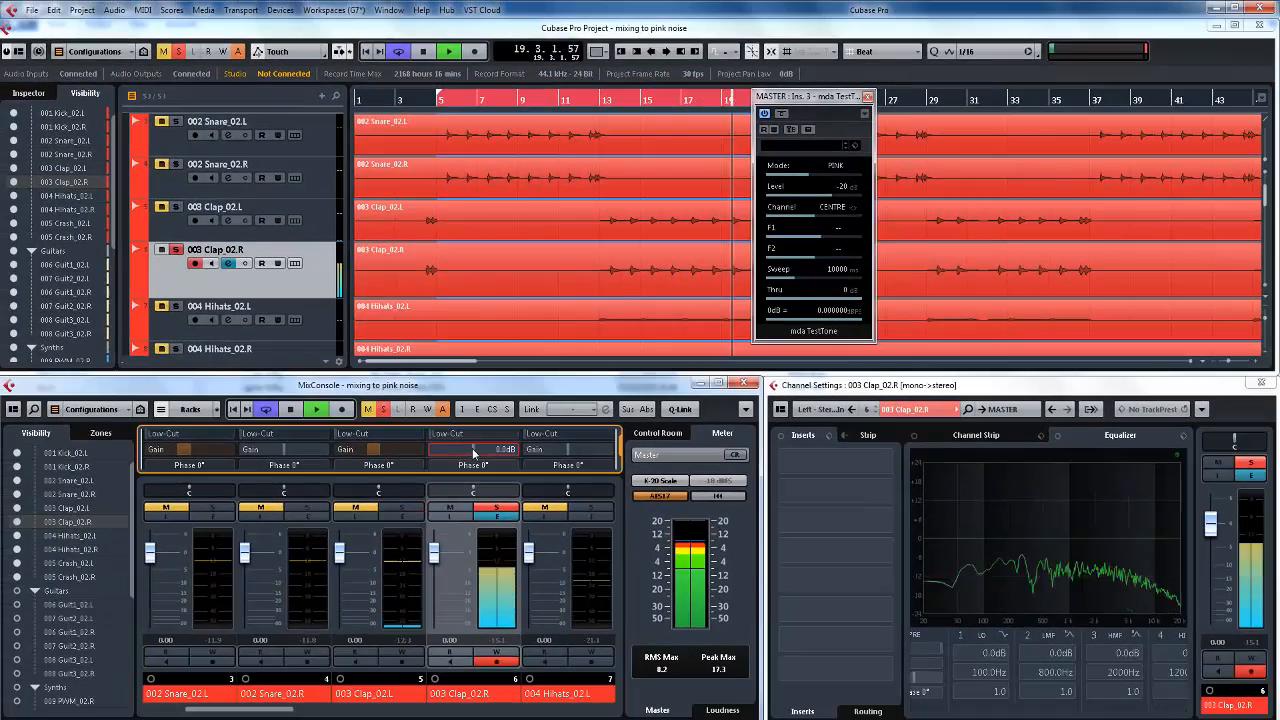
# Step: Lower the pre-gain of 003 Clap_02.R to about -12.1 dB against the pink noise
pyautogui.scroll(-8, 461, 447)
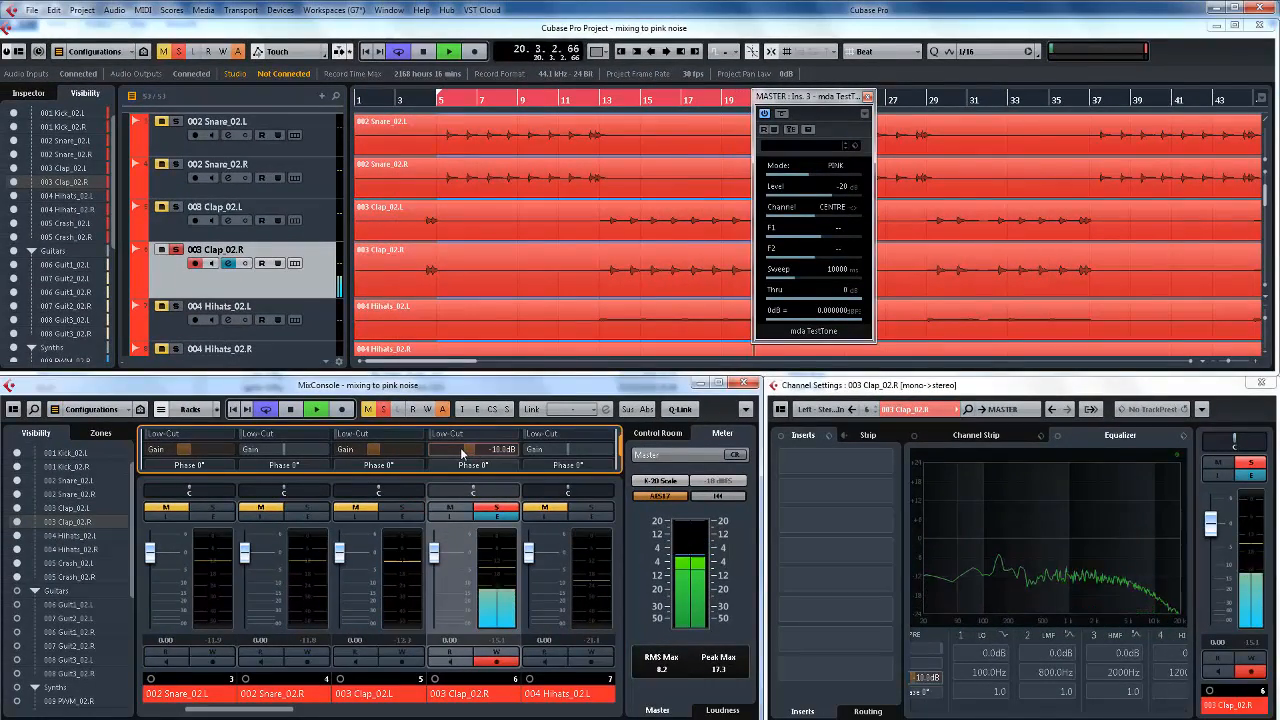
pyautogui.scroll(-2, 461, 453)
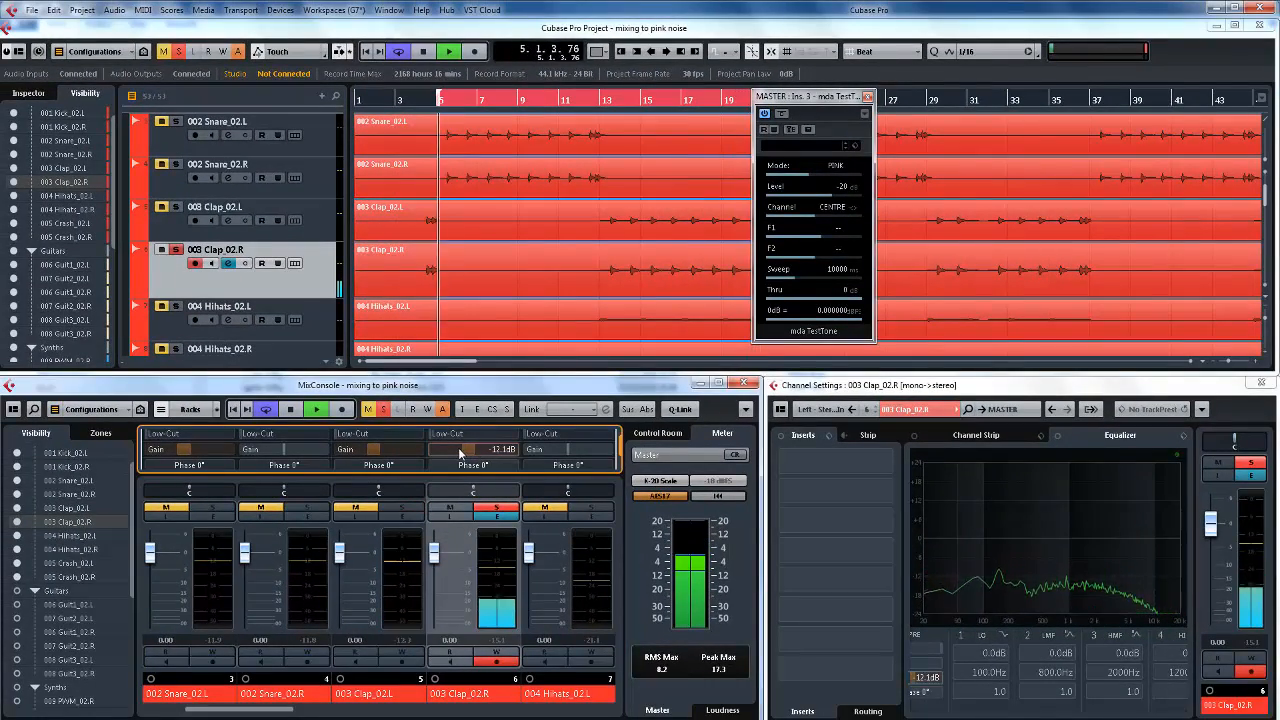
# Step: Solo 004 Hihats_02.L in place of 003 Clap_02.R and lower its pre-gain against the pink noise
pyautogui.click(596, 508)
pyautogui.click(513, 510)
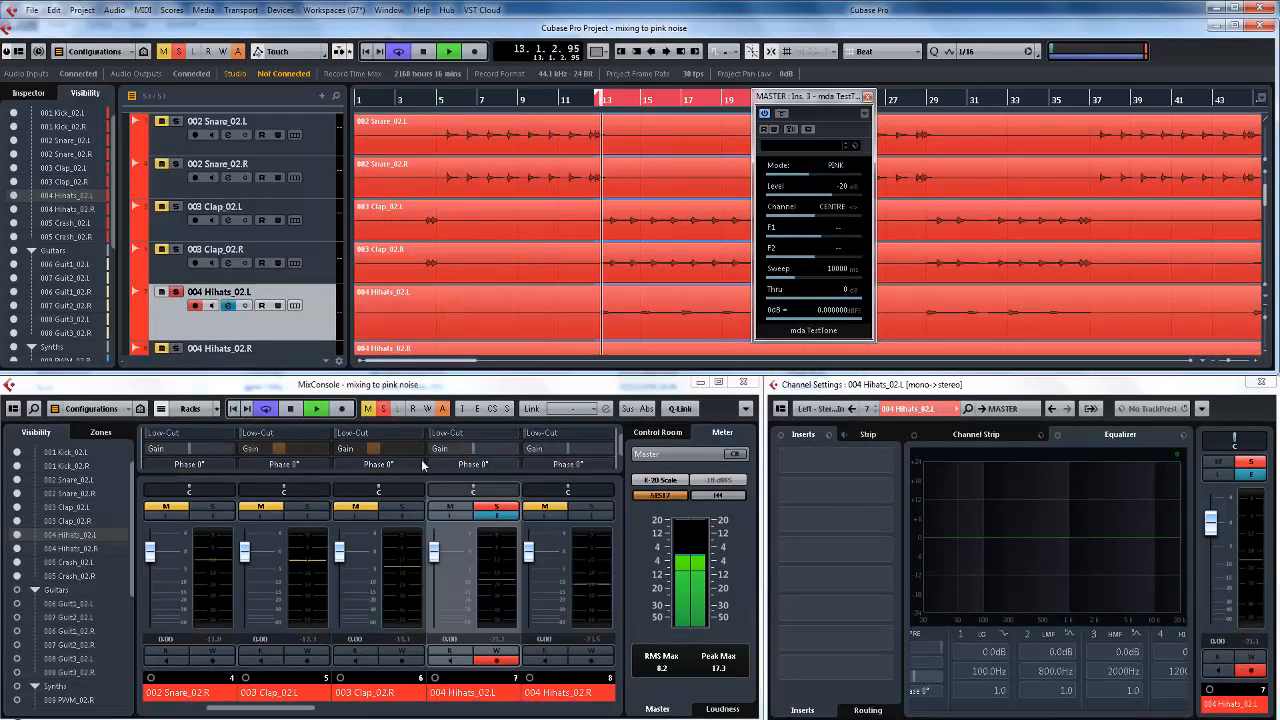
pyautogui.moveTo(473, 451); pyautogui.dragTo(453, 449)
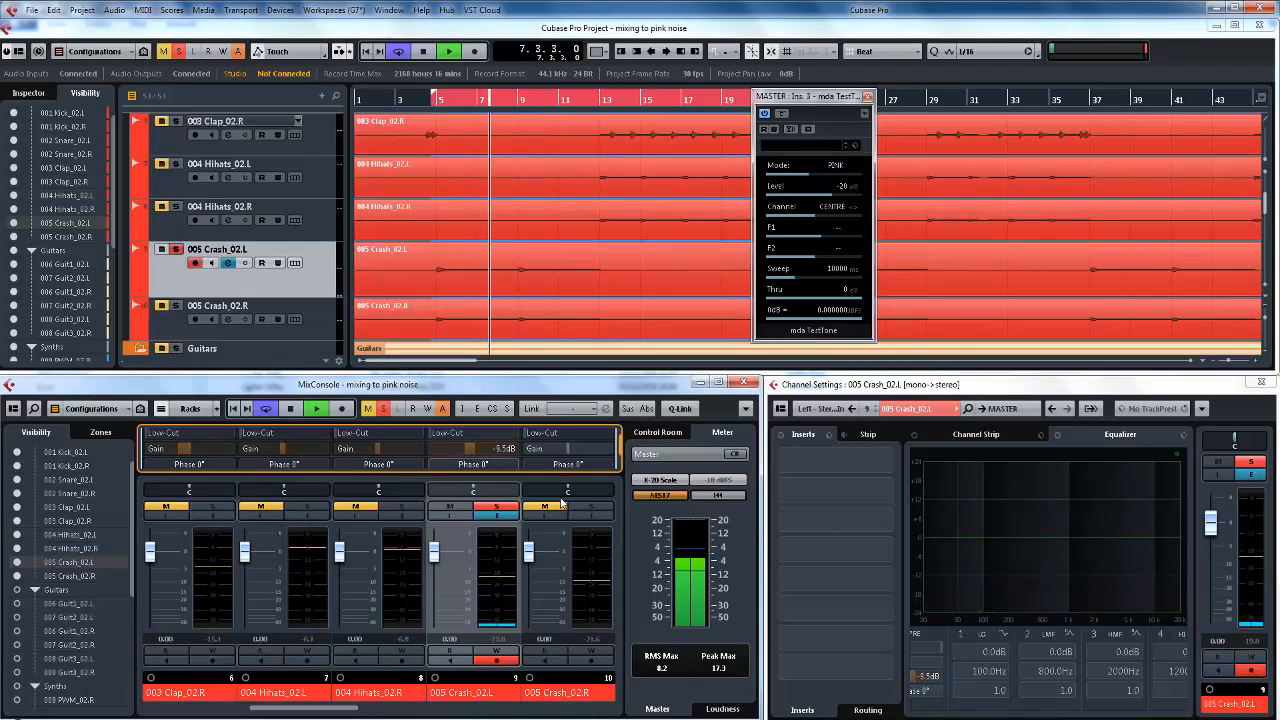
# Step: Solo 005 Crash_02.R in place of 005 Crash_02.L and lower its pre-gain to about -9.2 dB
pyautogui.click(597, 507)
pyautogui.click(490, 508)
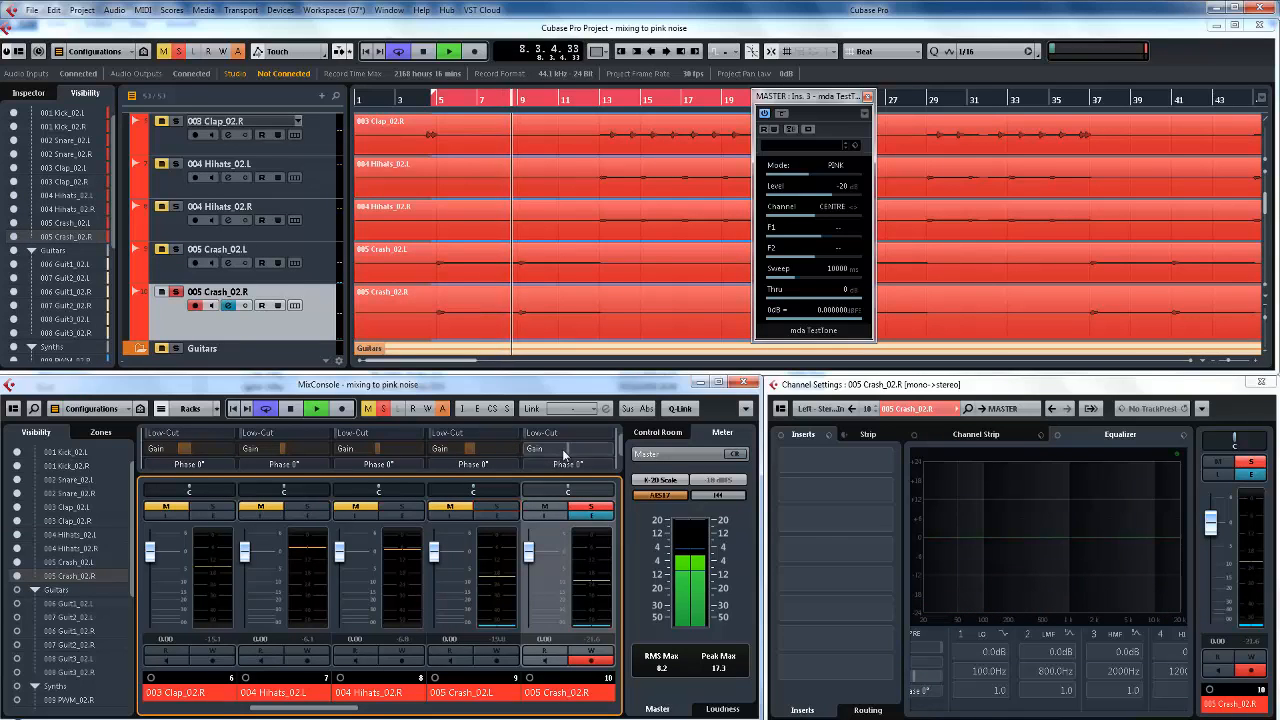
pyautogui.moveTo(567, 449); pyautogui.dragTo(448, 534)
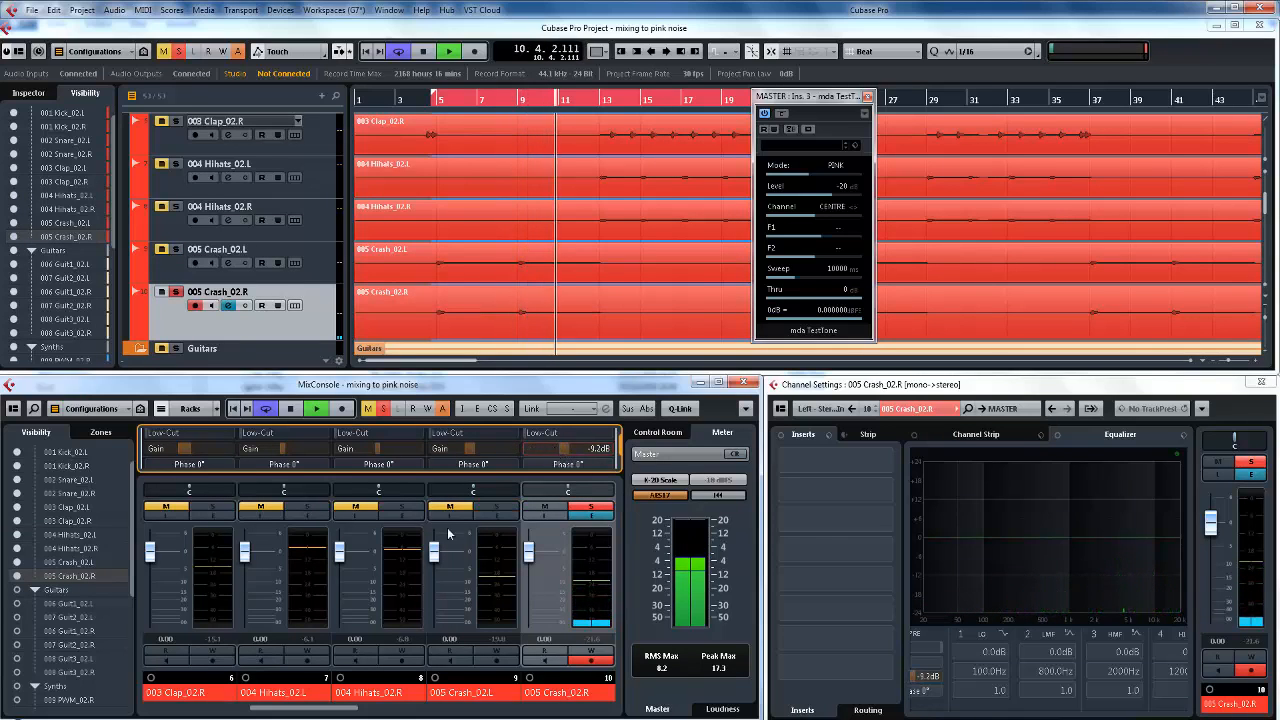
# Step: Lower the pre-gain of 011 BASS_02 against the pink noise and move the solo to 012 808 Glides_02.L
pyautogui.moveTo(348, 709); pyautogui.dragTo(406, 711)
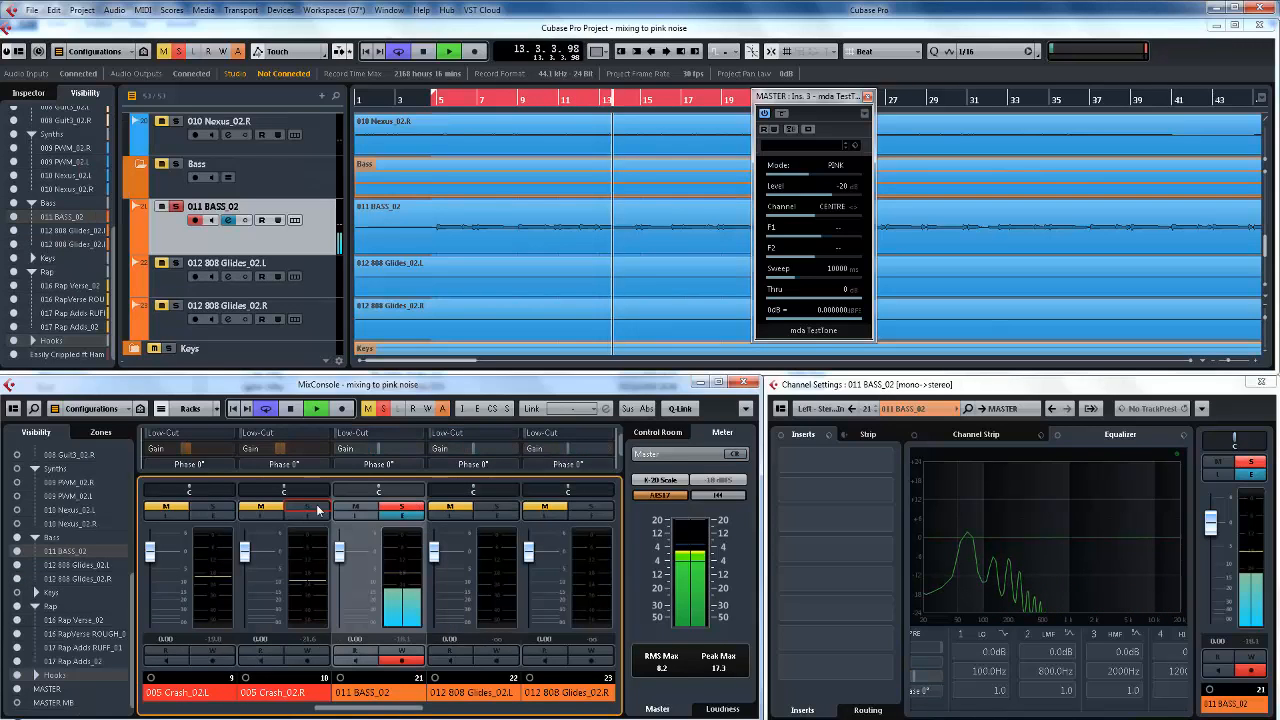
pyautogui.moveTo(378, 449); pyautogui.dragTo(372, 456)
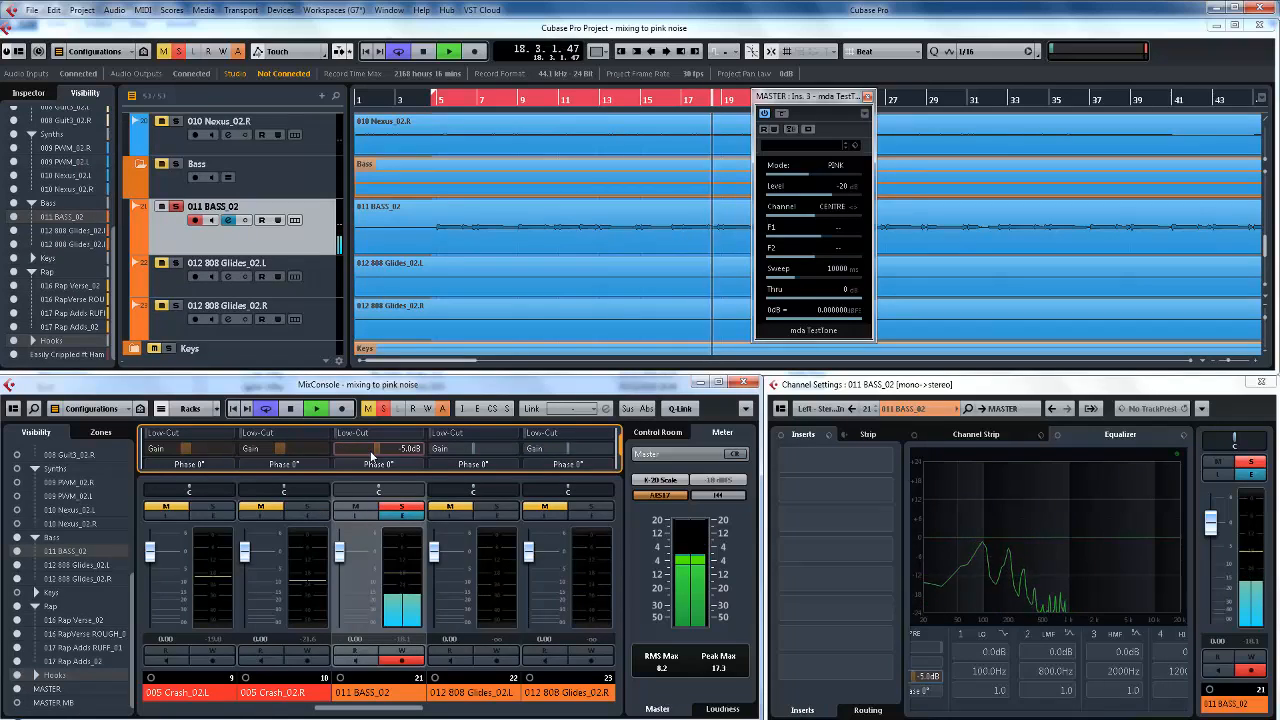
pyautogui.moveTo(361, 450); pyautogui.dragTo(365, 455)
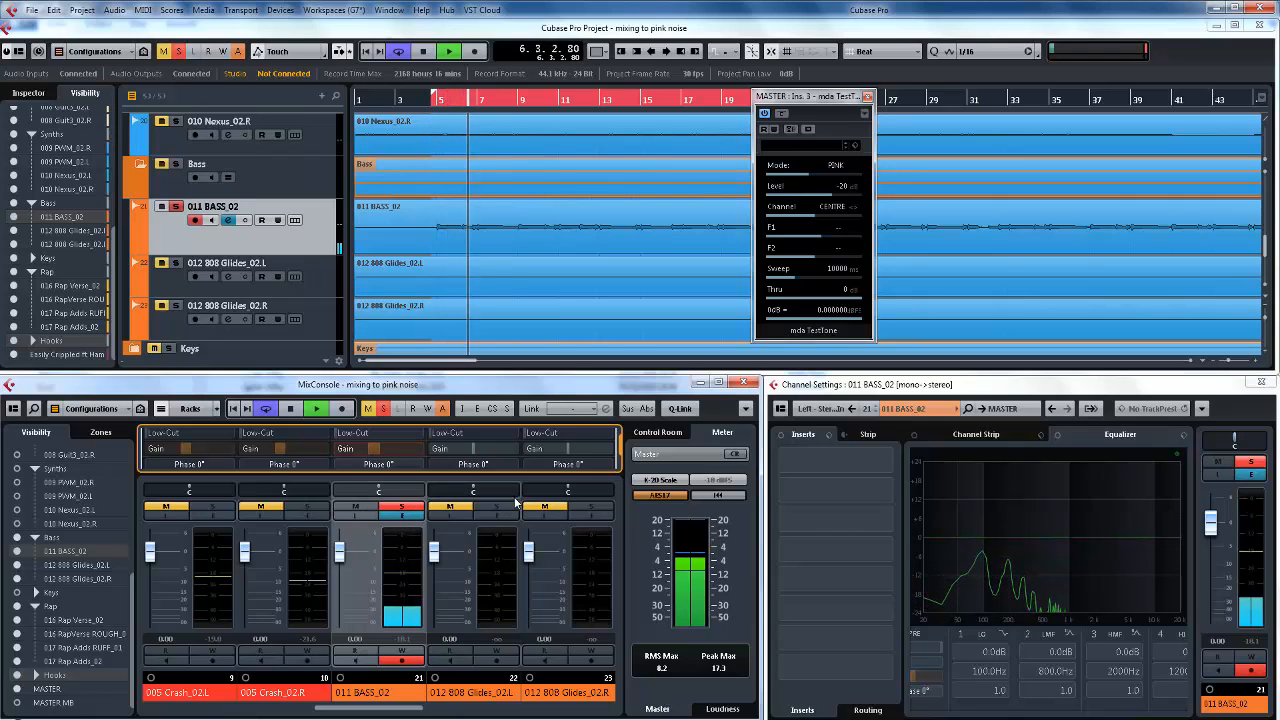
pyautogui.click(437, 511)
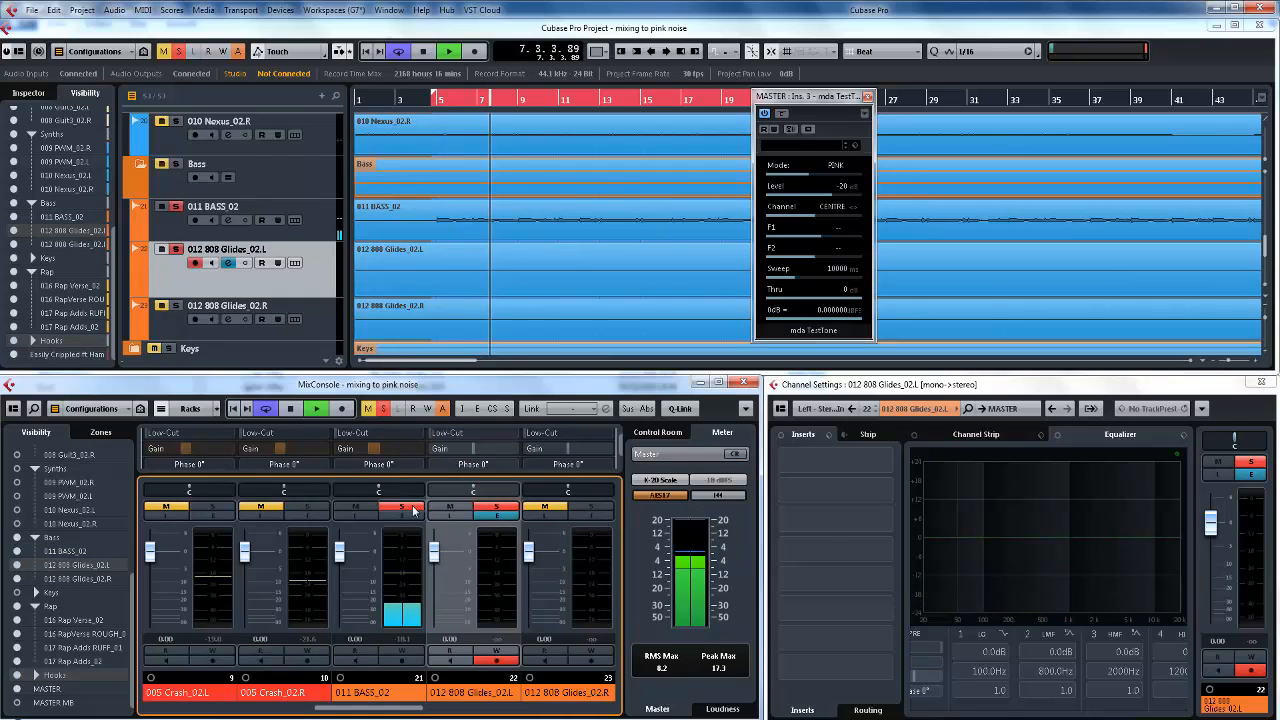
pyautogui.click(413, 510)
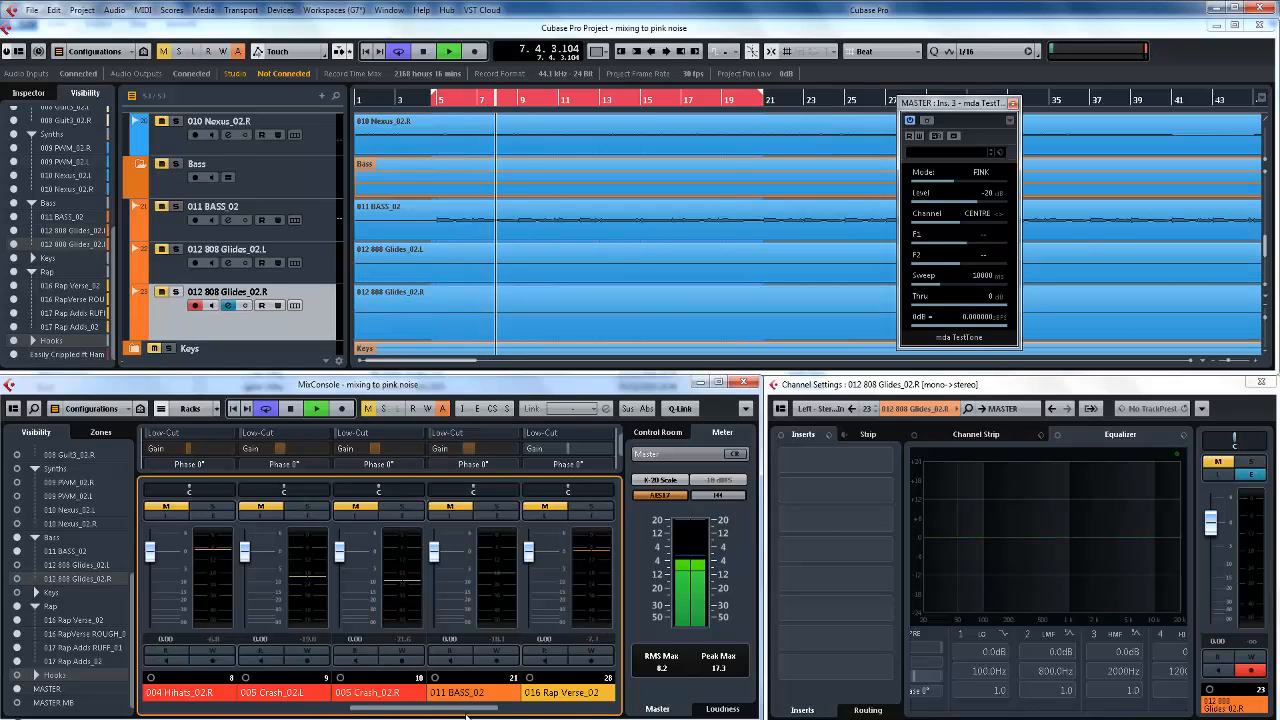
# Step: Solo 016 Rap Verse_02 and lower its pre-gain against the pink noise to about -13 dB
pyautogui.moveTo(408, 710); pyautogui.dragTo(466, 710)
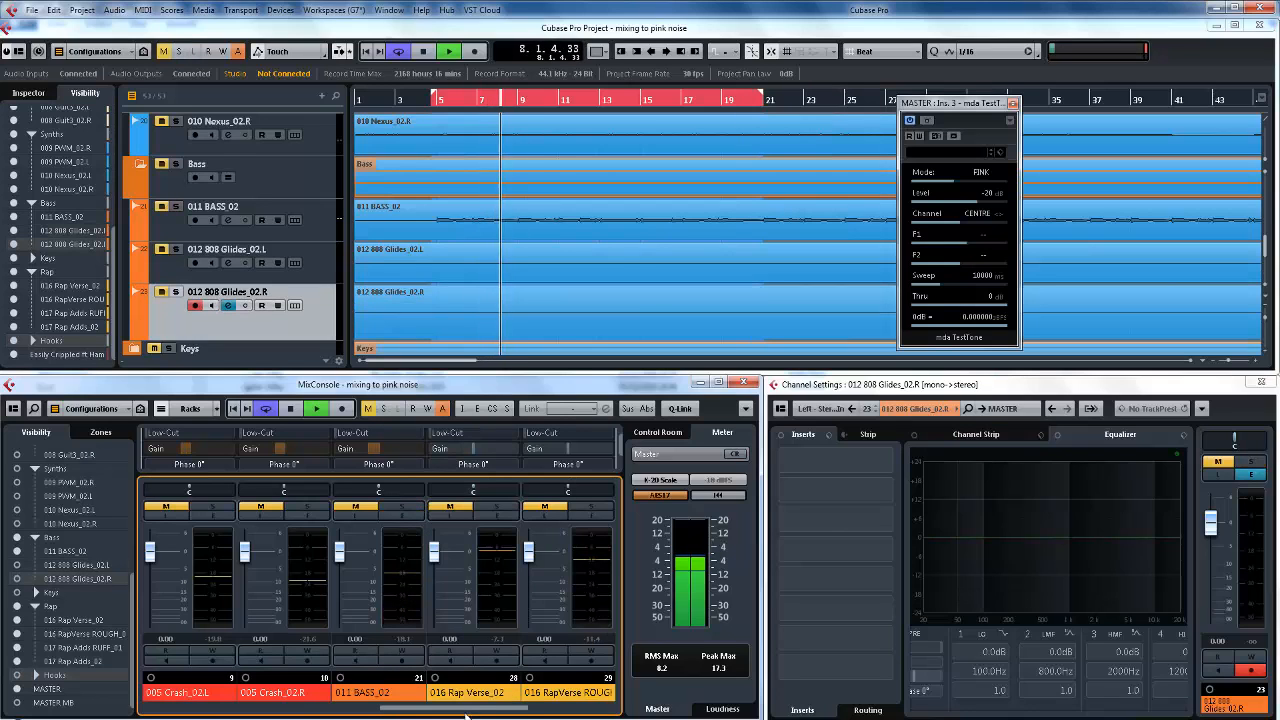
pyautogui.click(506, 508)
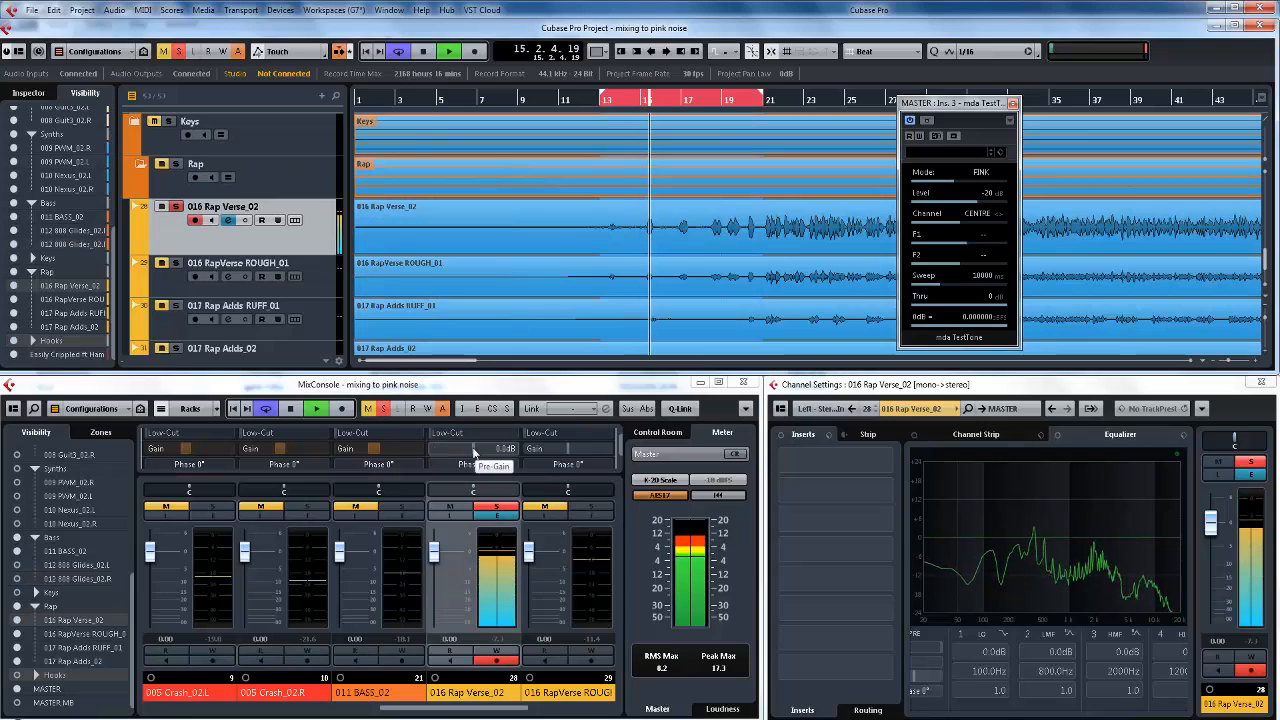
pyautogui.moveTo(474, 449); pyautogui.dragTo(448, 447)
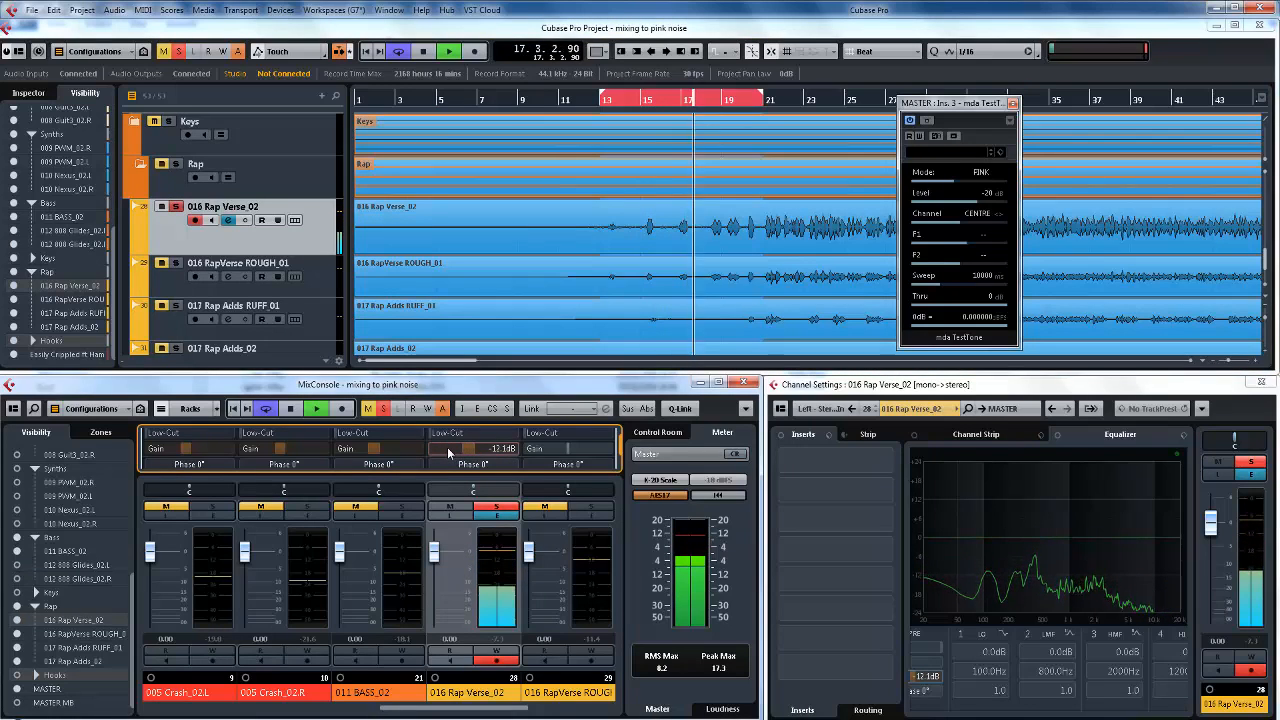
# Step: Lower the pre-gain of 017 Rap Adds RUFF_01 to about -10.7 dB, and solo 017 Rap Adds_02 and reduce its pre-gain
pyautogui.press('Down')
pyautogui.press('Down')
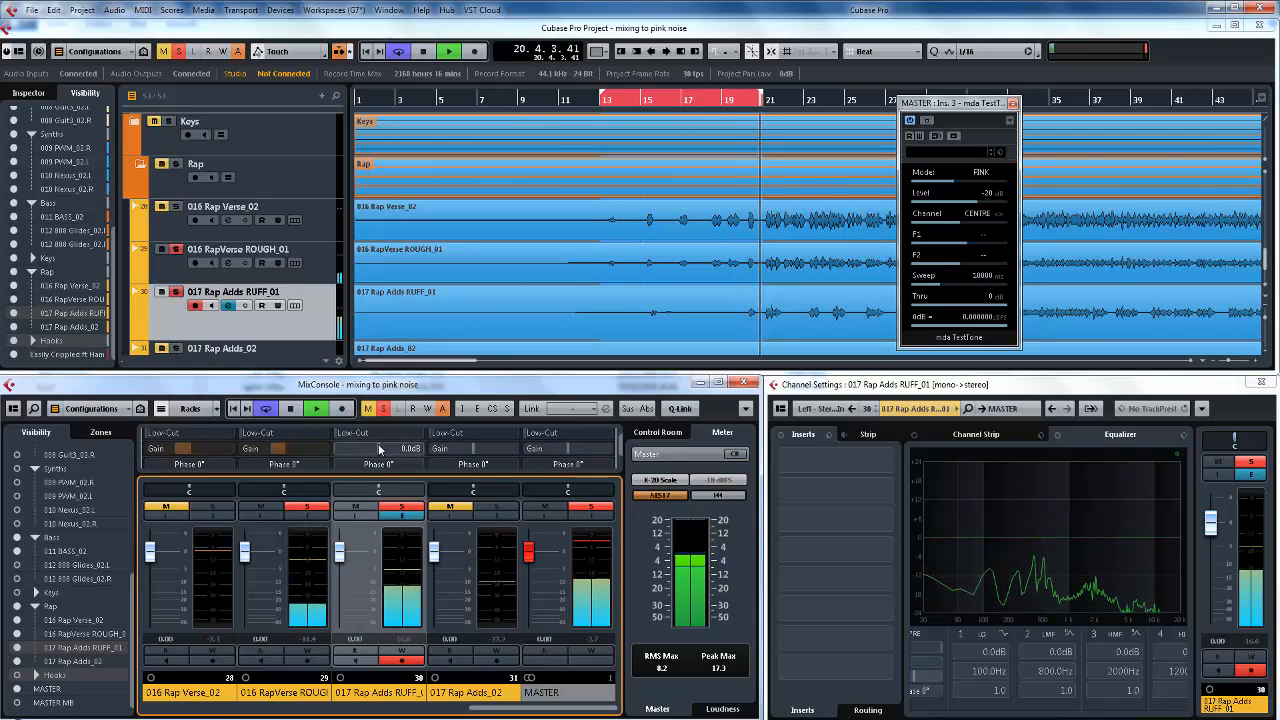
pyautogui.moveTo(379, 449); pyautogui.dragTo(369, 449)
pyautogui.click(498, 508)
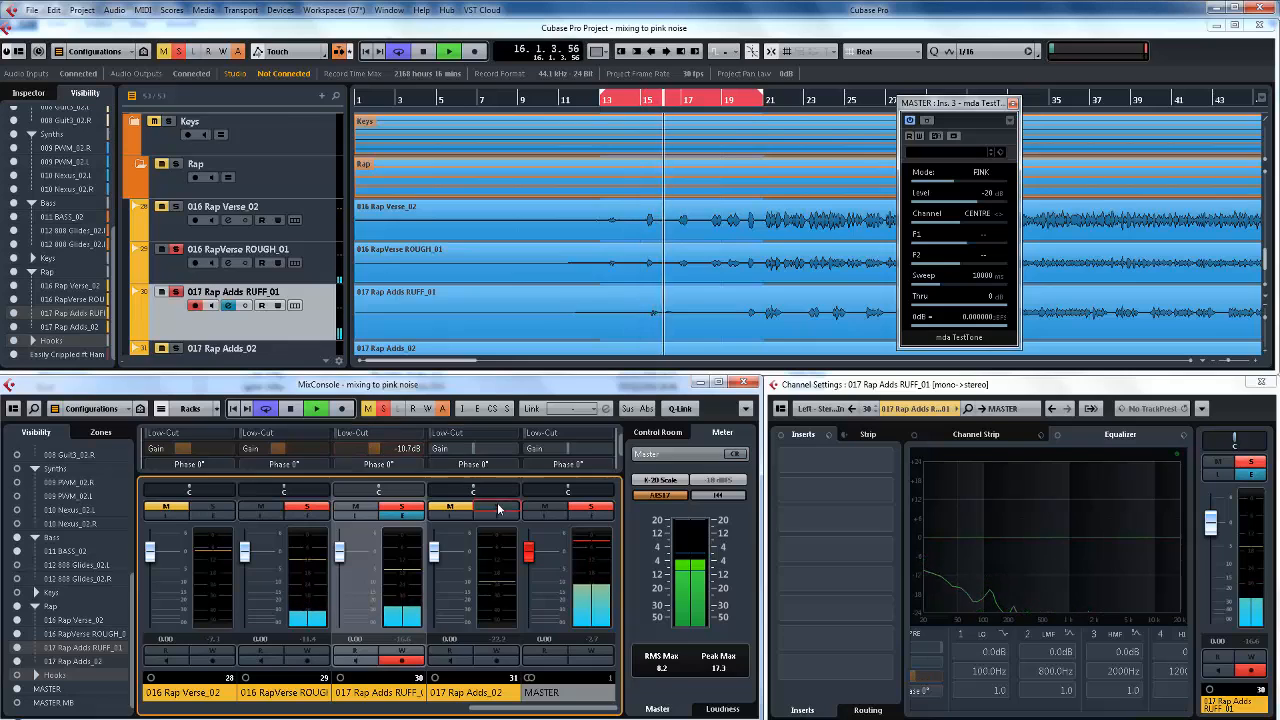
pyautogui.moveTo(472, 448); pyautogui.dragTo(470, 448)
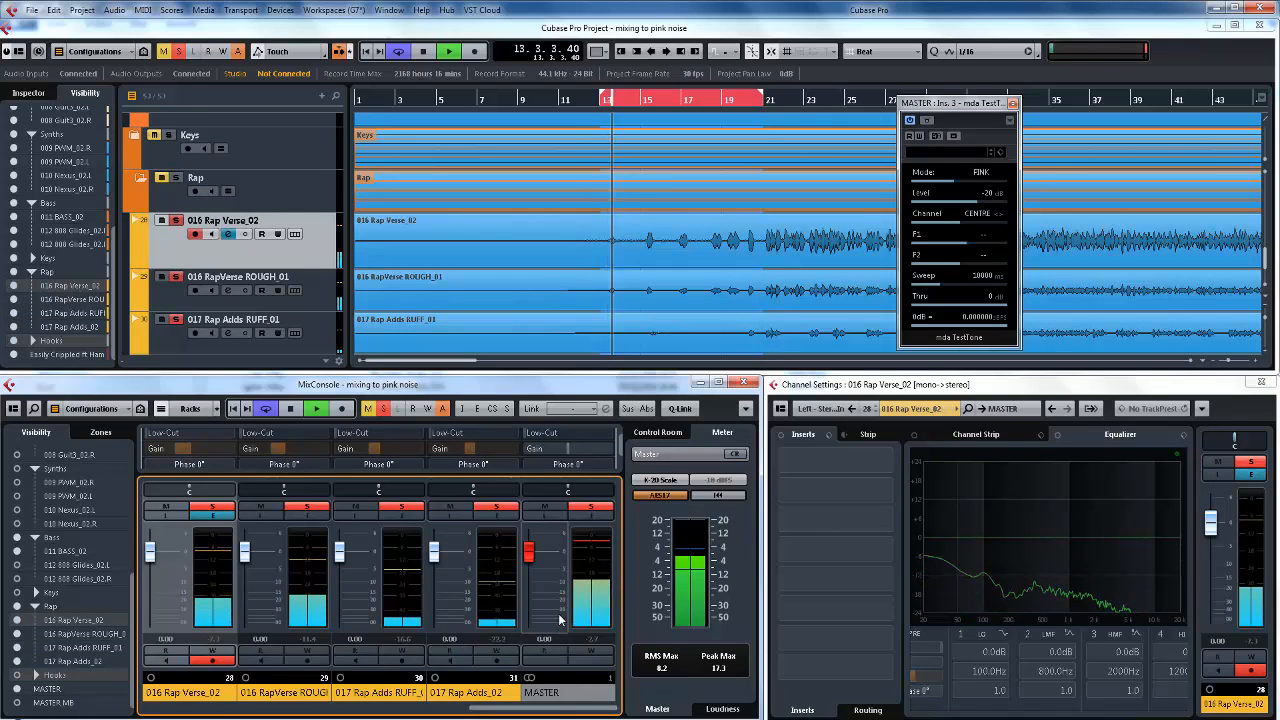
# Step: Bypass the mda TestTone insert on the MASTER channel and solo MASTER
pyautogui.click(560, 694)
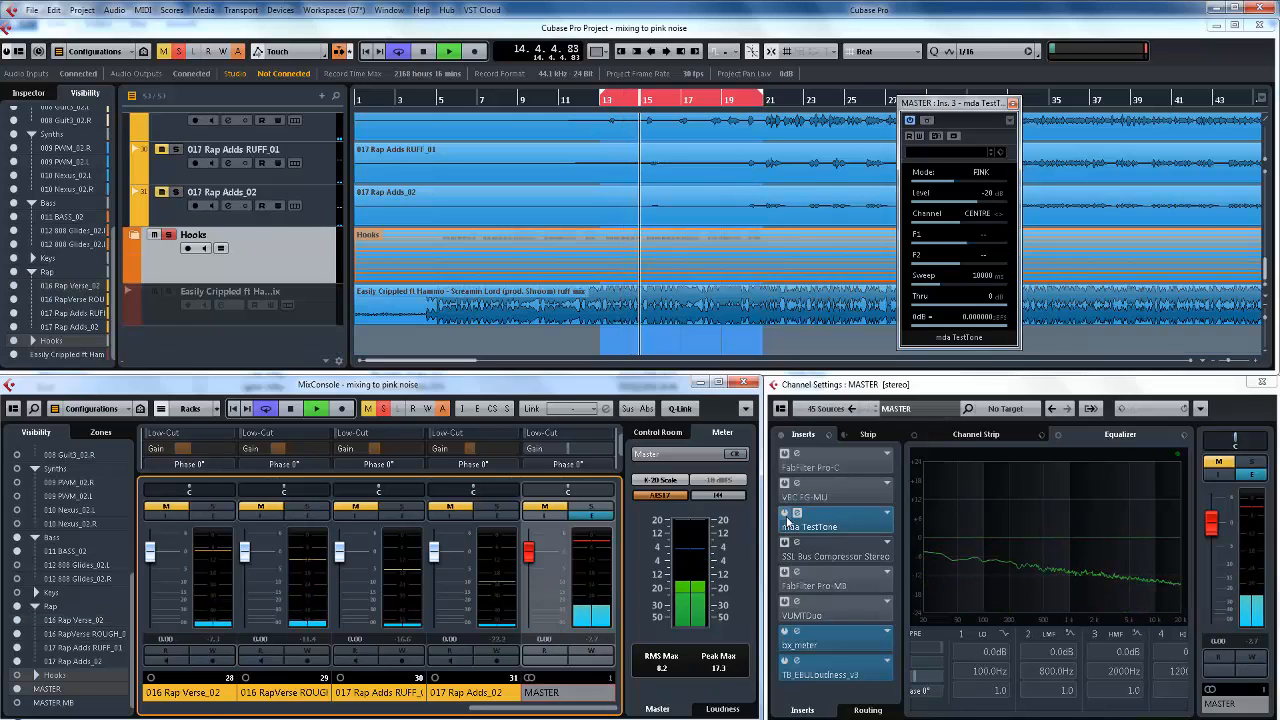
pyautogui.click(797, 512)
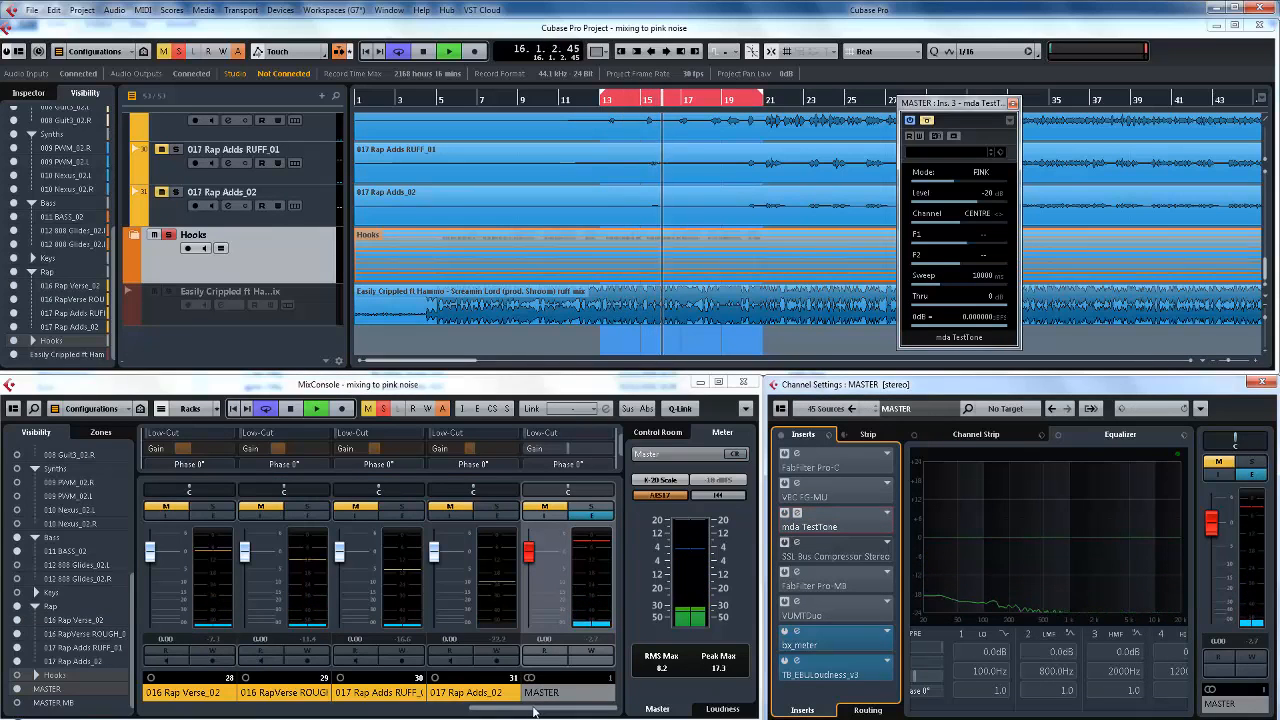
pyautogui.click(605, 507)
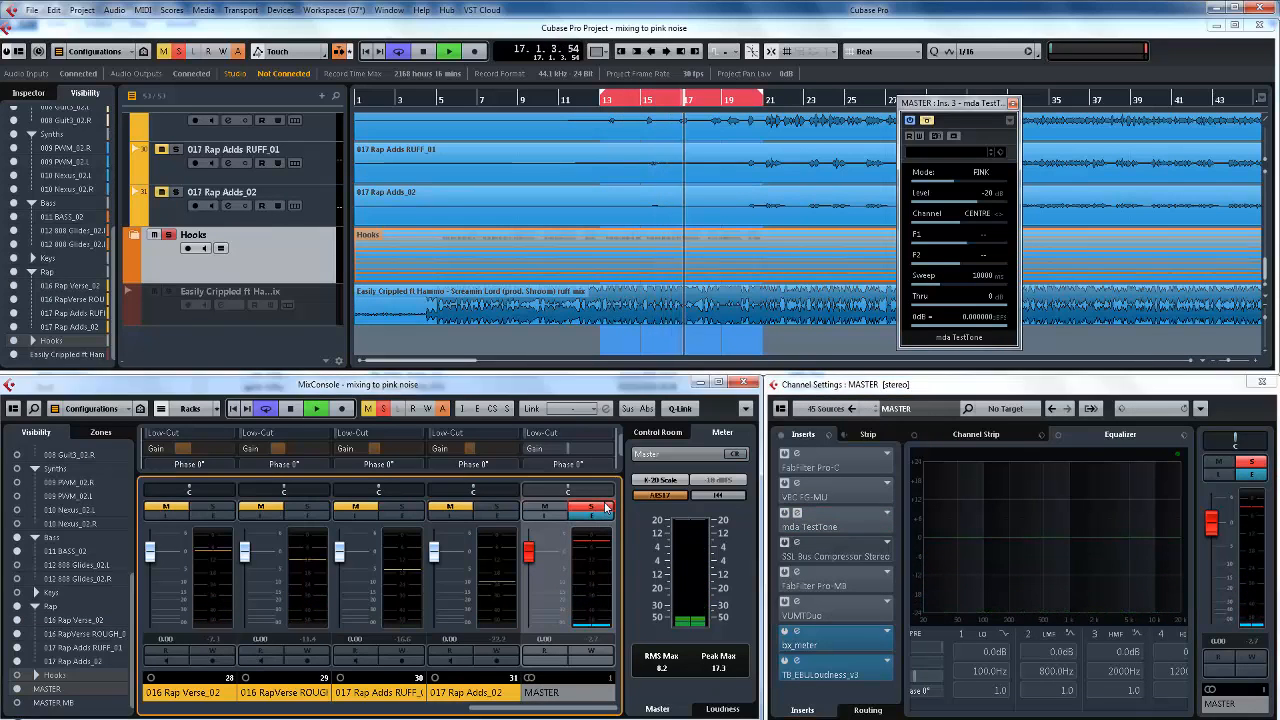
# Step: Solo all four rap channels: 017 Rap Adds_02, 017 Rap Adds RUFF_01, 016 RapVerse ROUGH_01 and 016 Rap Verse_02
pyautogui.click(512, 507)
pyautogui.click(401, 507)
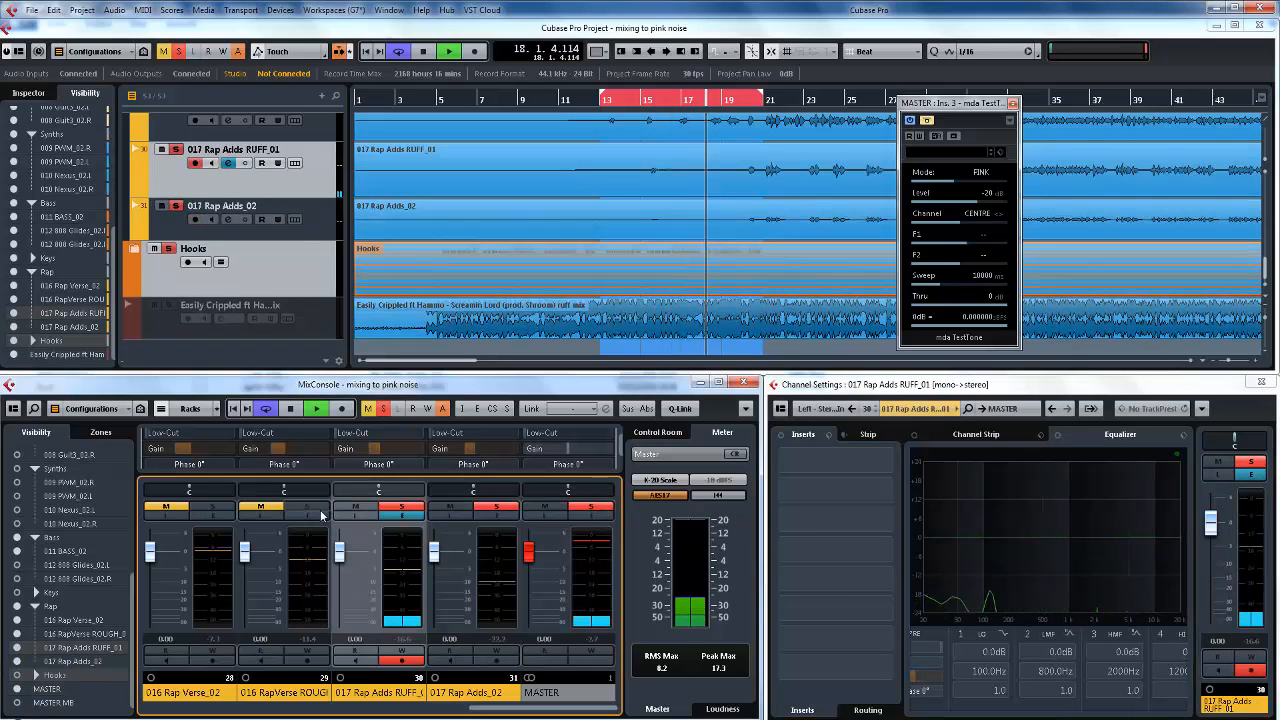
pyautogui.click(307, 507)
pyautogui.click(226, 508)
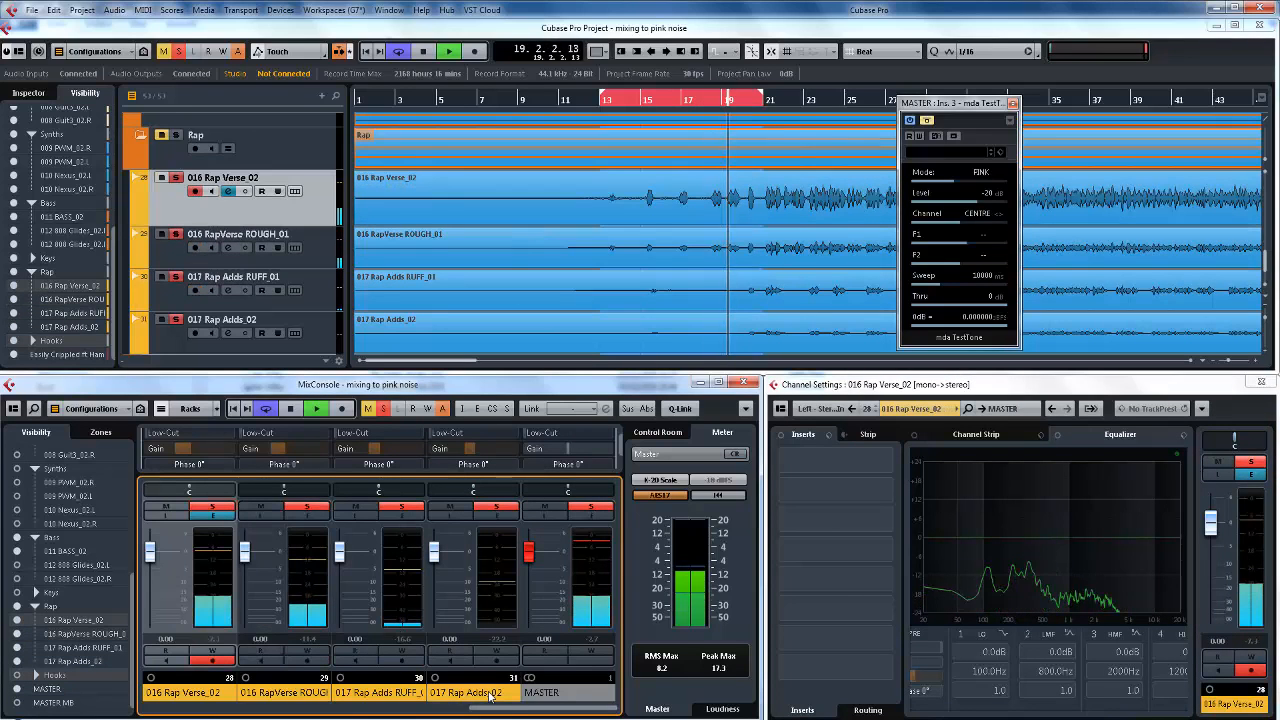
# Step: Add the drum channels, including 005 Crash_02.L and 005 Crash_02.R, and 011 BASS_02 to the solo group
pyautogui.moveTo(506, 711); pyautogui.dragTo(263, 705)
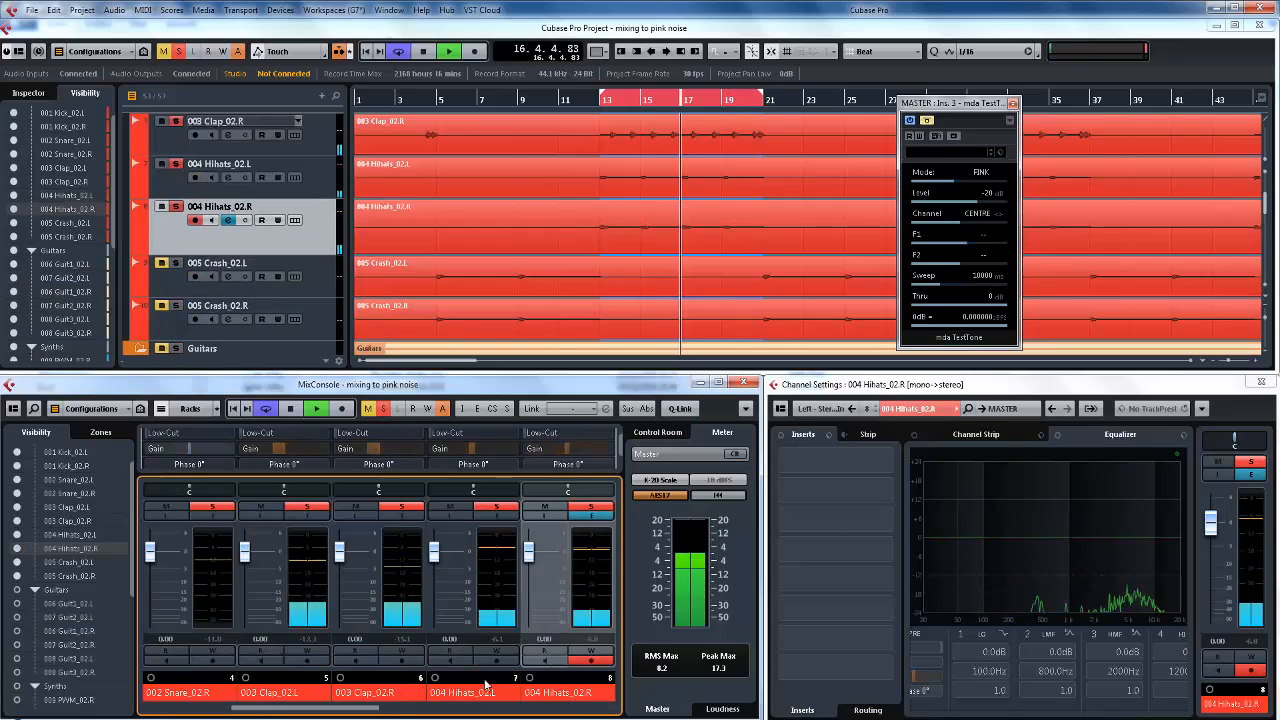
pyautogui.moveTo(374, 708); pyautogui.dragTo(462, 713)
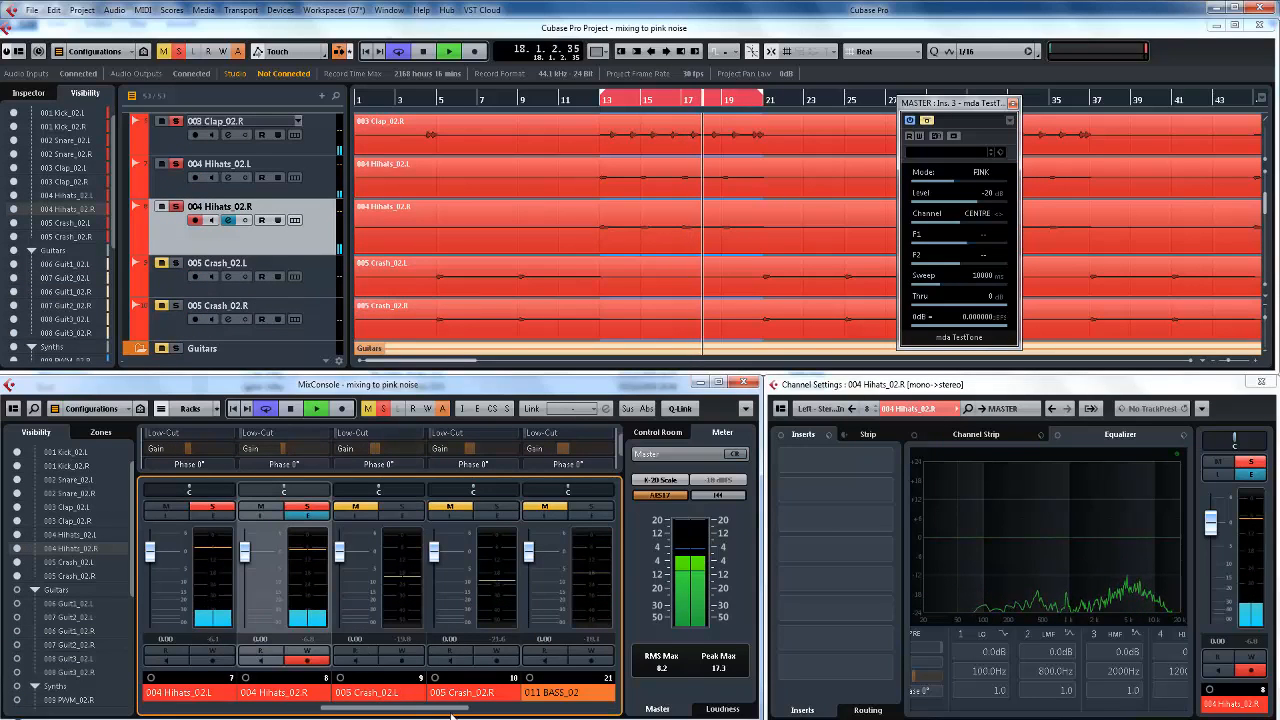
pyautogui.click(405, 507)
pyautogui.click(497, 507)
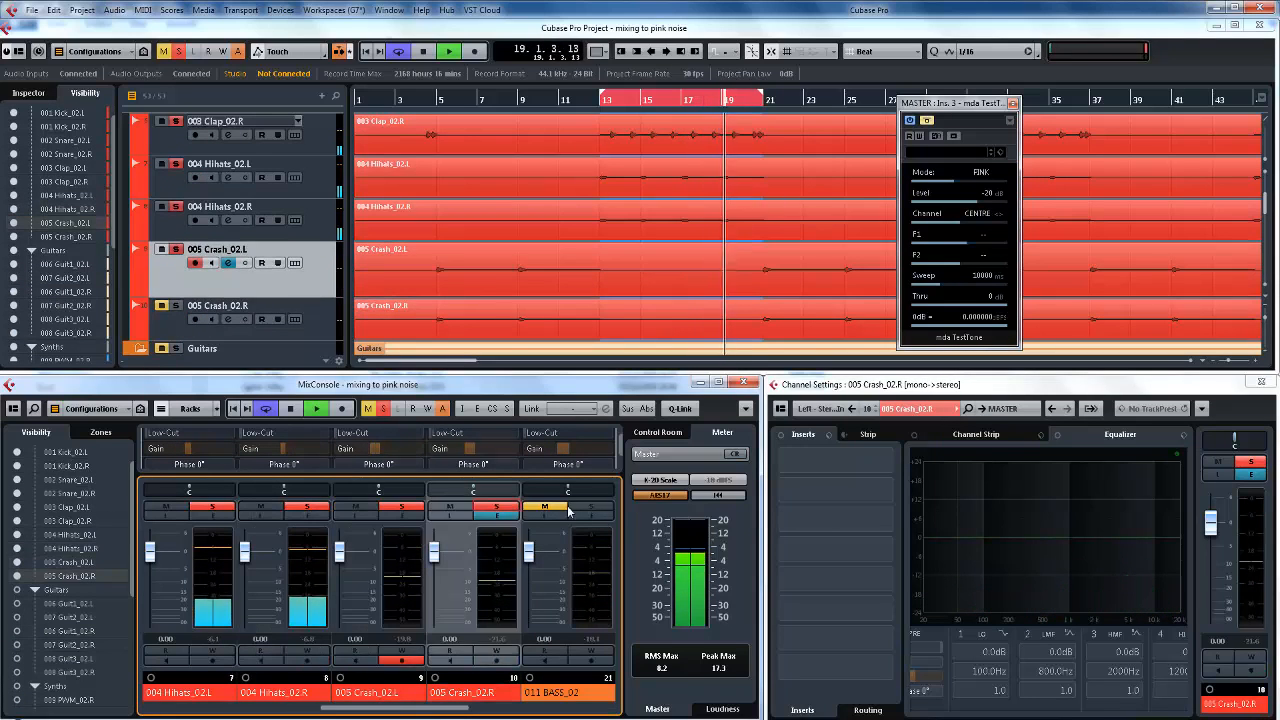
pyautogui.click(591, 507)
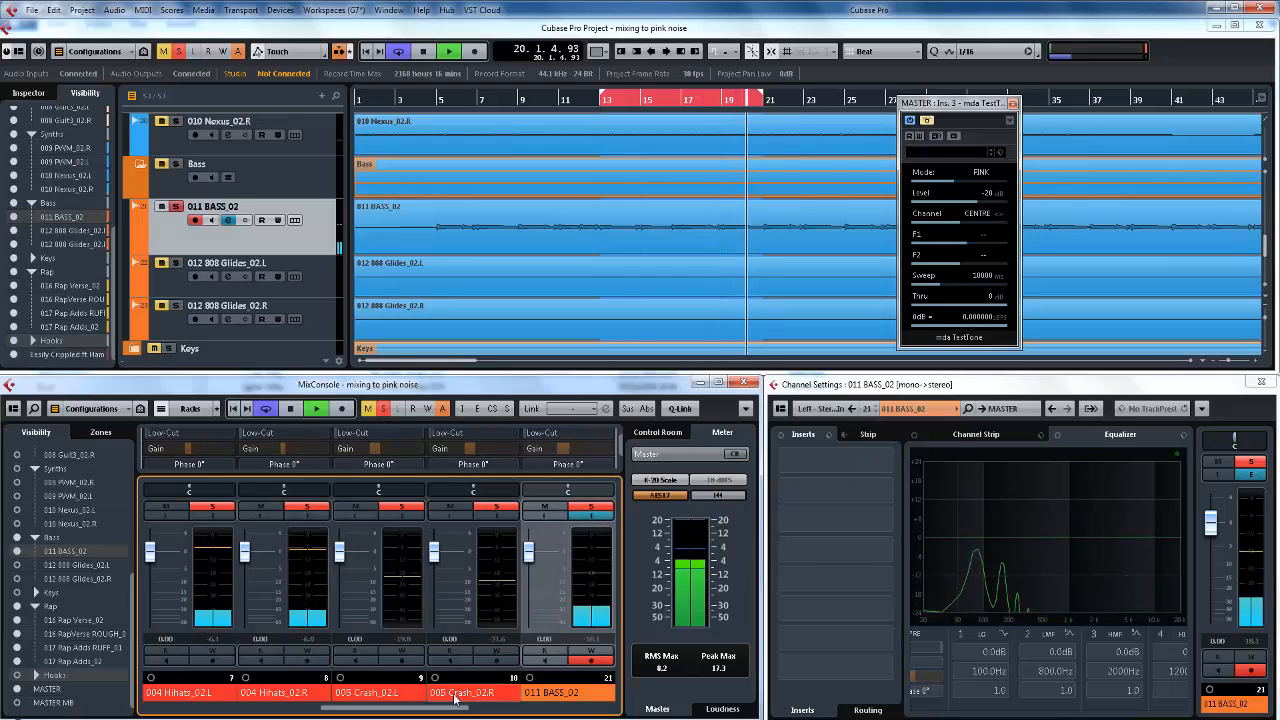
# Step: Return the MixConsole view to the rap and MASTER channels and switch to the VoiceMeeter window
pyautogui.moveTo(447, 713); pyautogui.dragTo(596, 708)
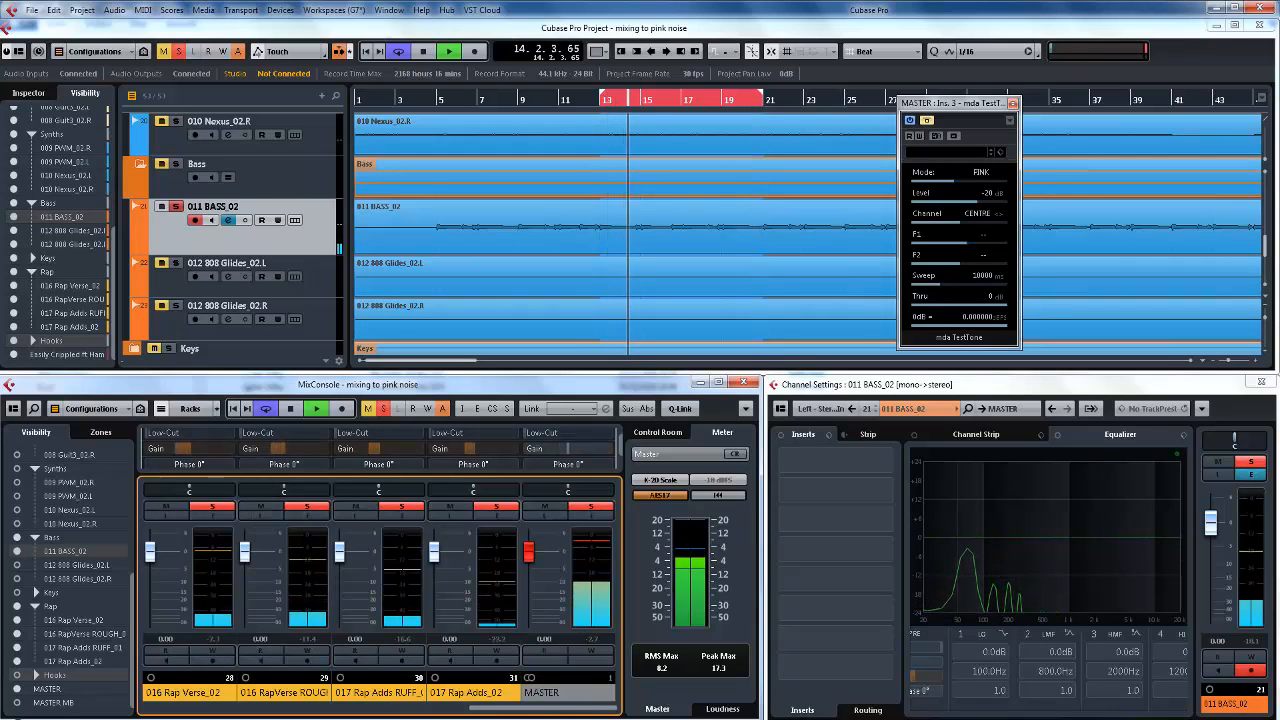
pyautogui.moveTo(238, 719)
pyautogui.click(178, 719)
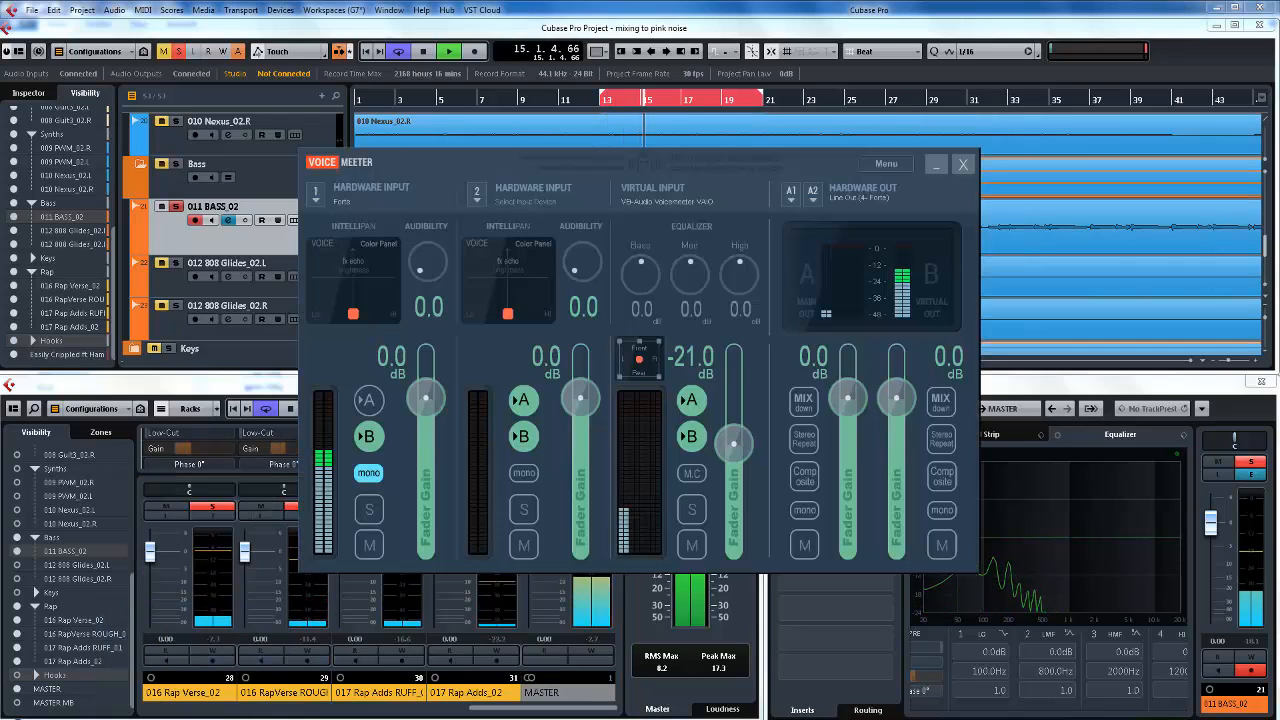
# Step: Reset the virtual input fader gain to 0.0 dB and minimize the VoiceMeeter window
pyautogui.doubleClick(746, 446)
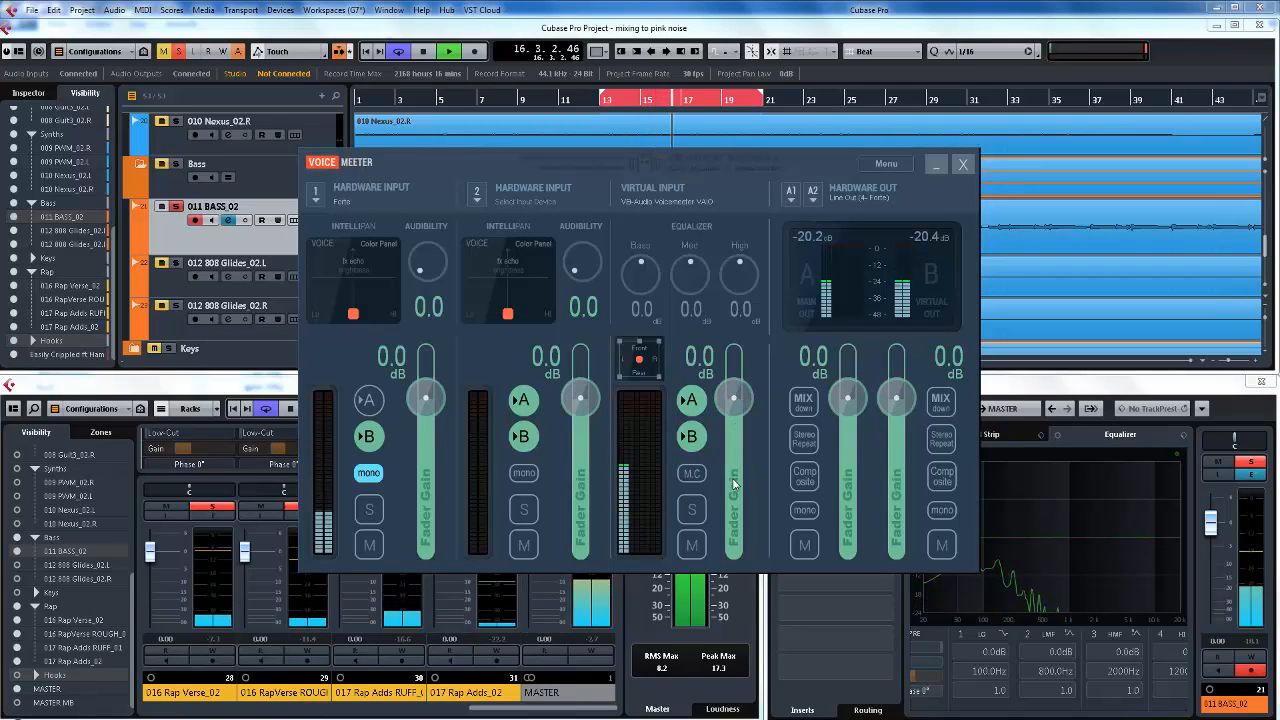
pyautogui.click(937, 165)
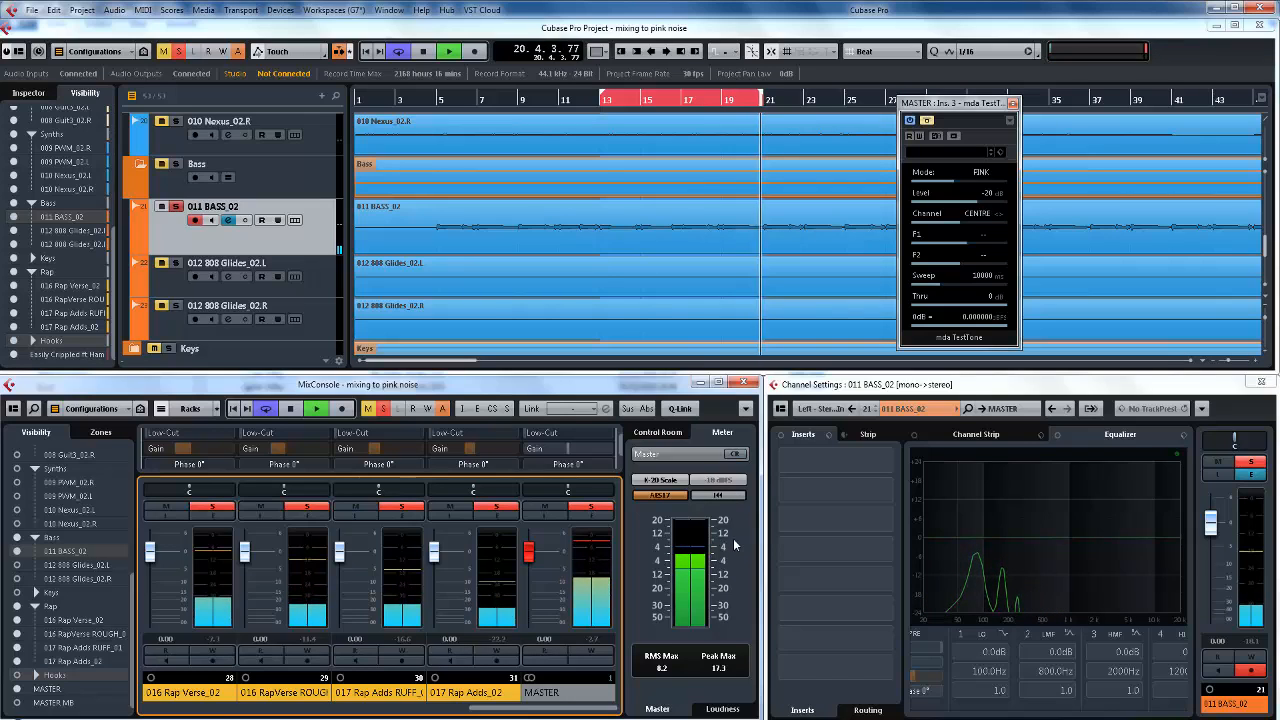
# Step: Play the looped mix, clearing the MASTER channel's peak level and the Master meter's maximum values, and stop playback
pyautogui.press('space')
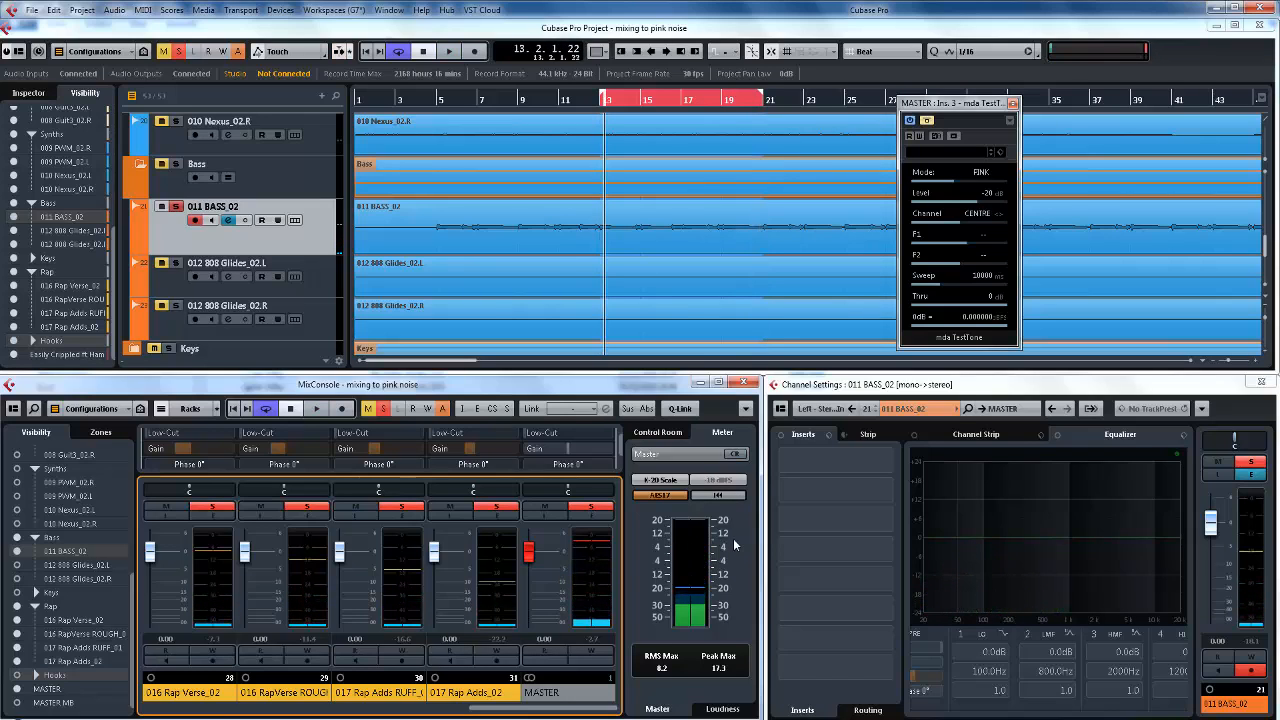
pyautogui.press('space')
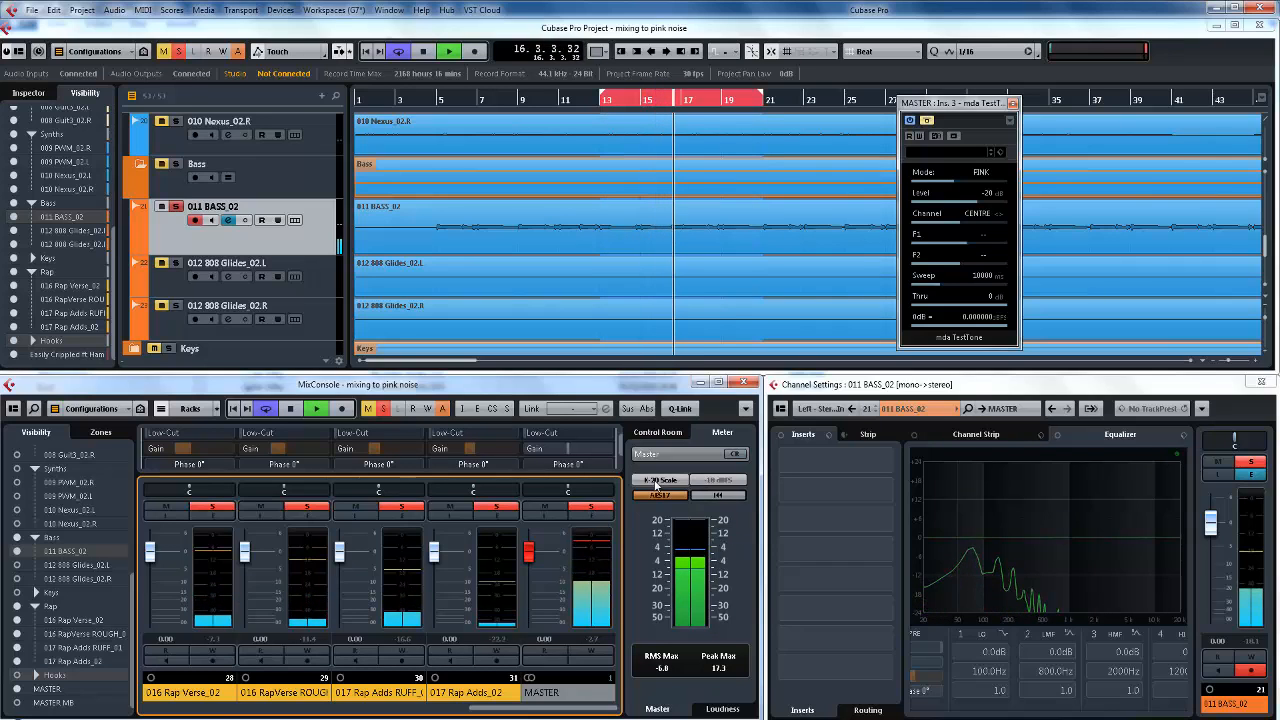
pyautogui.click(603, 642)
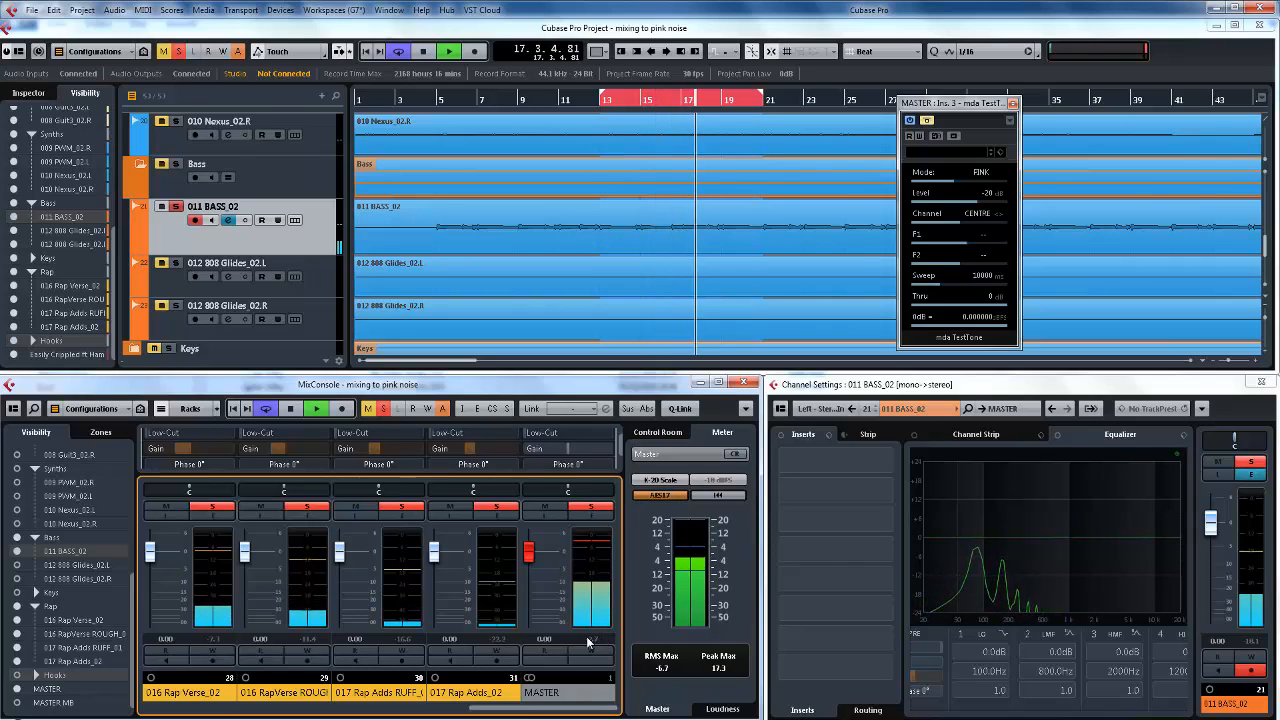
pyautogui.click(717, 669)
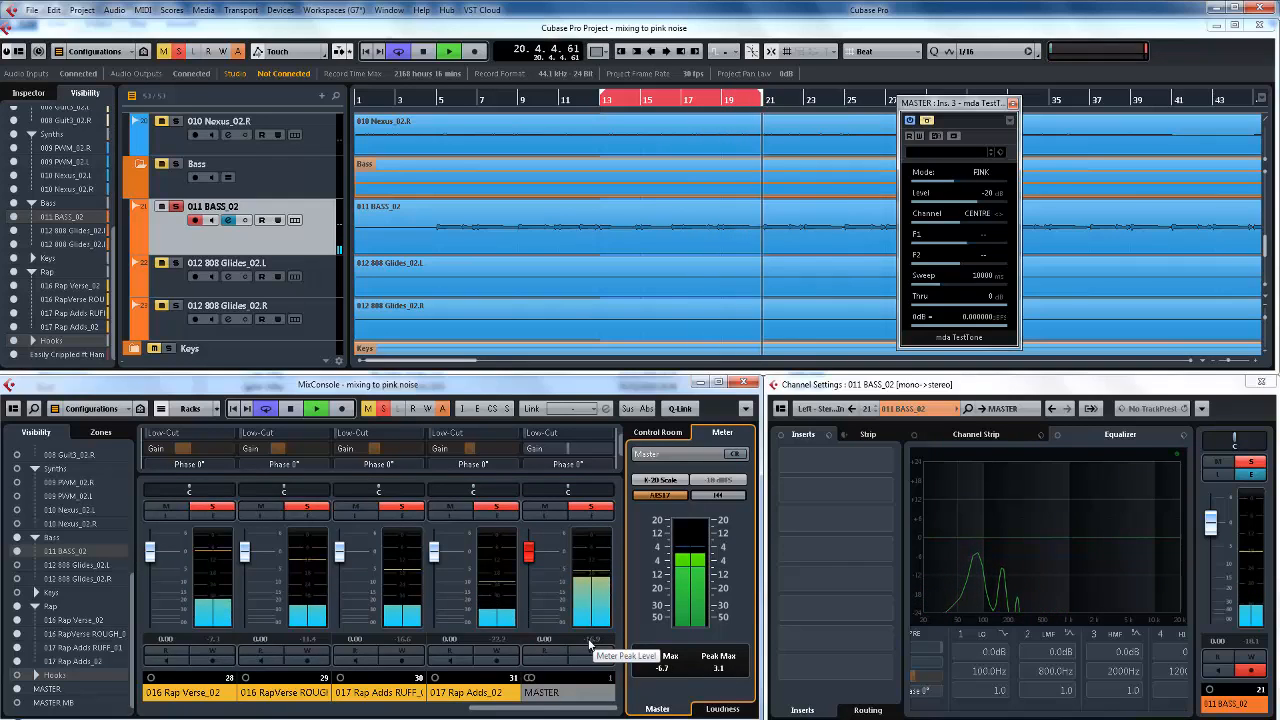
pyautogui.press('space')
# Step: Select the MASTER channel and close its mda TestTone plug-in window
pyautogui.click(584, 695)
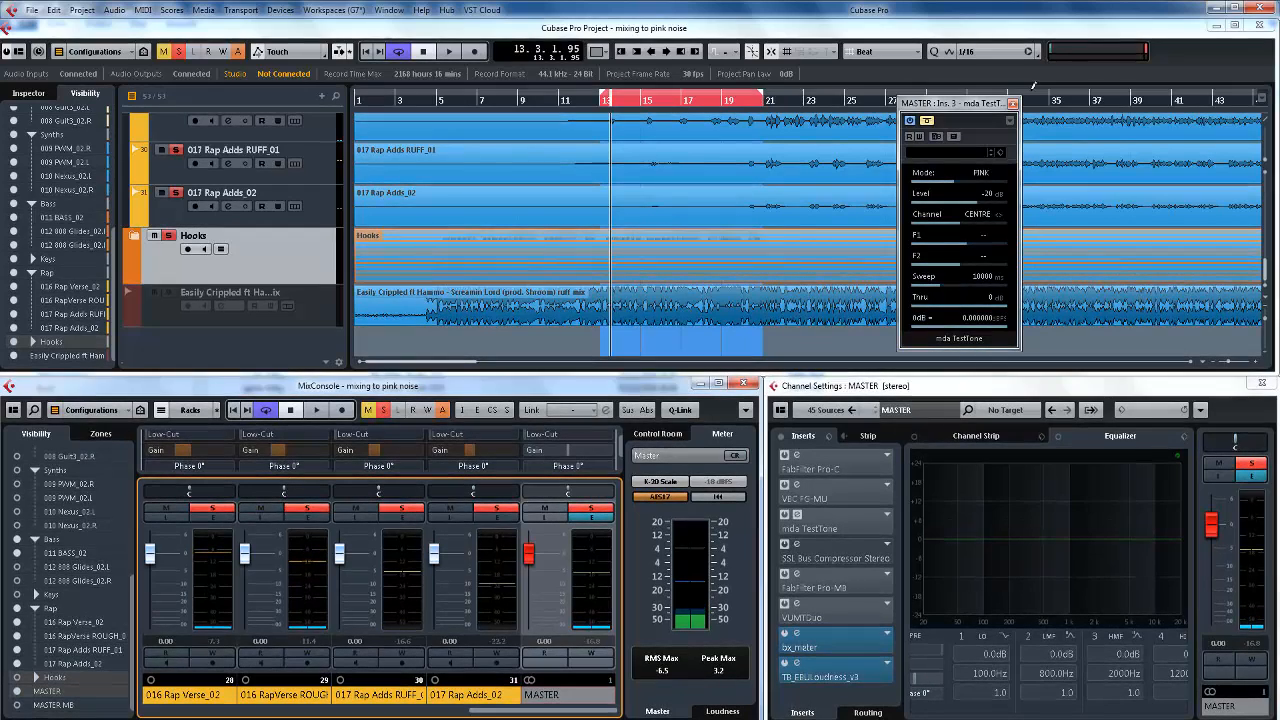
pyautogui.moveTo(1008, 104); pyautogui.dragTo(1053, 262)
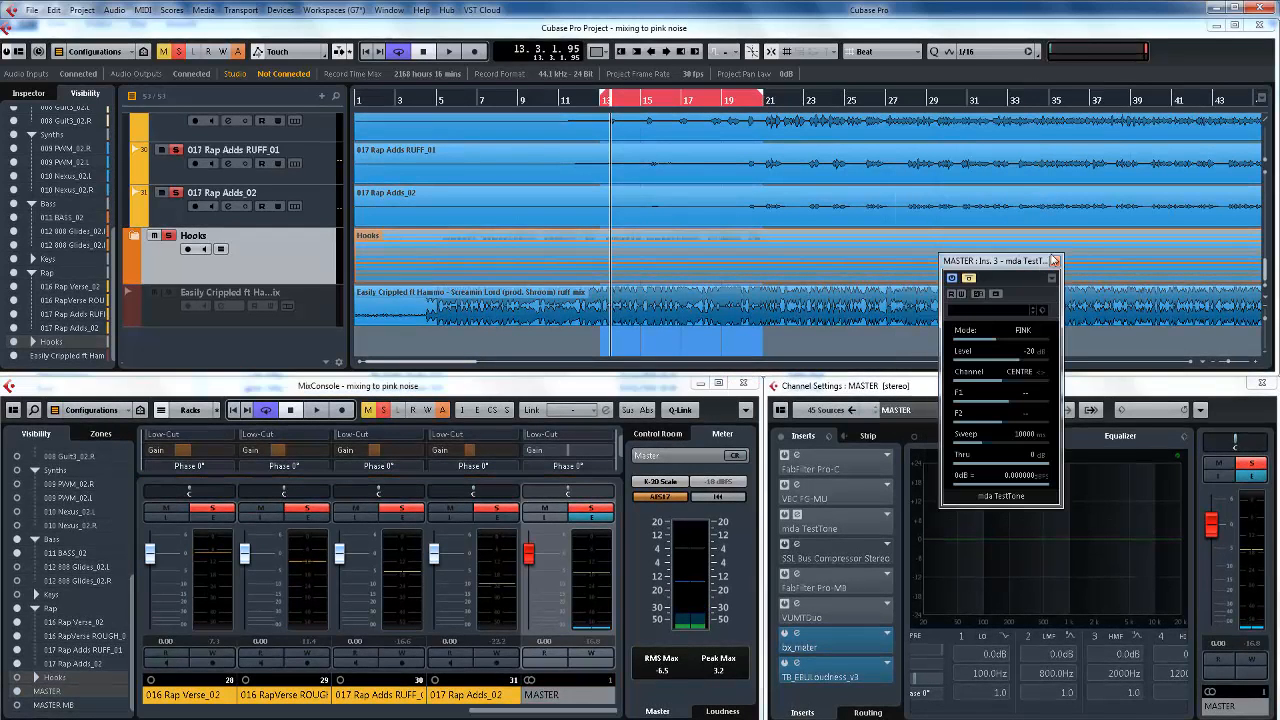
pyautogui.click(1054, 261)
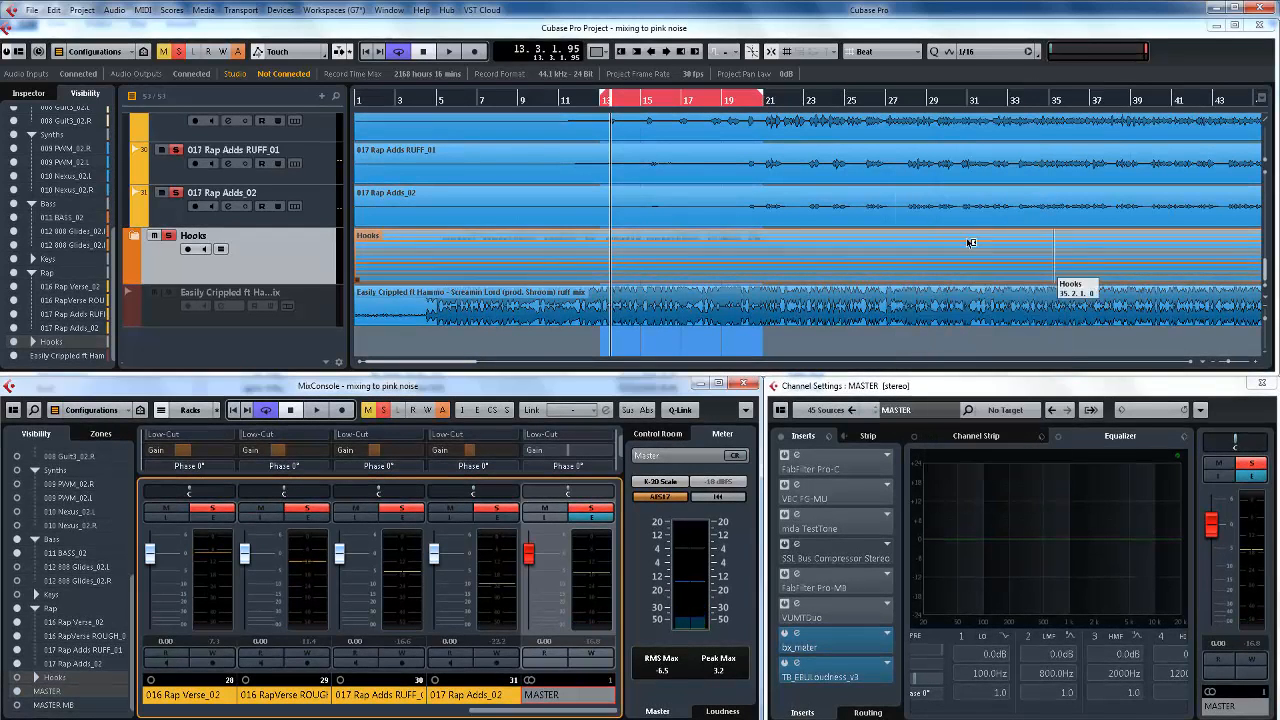
# Step: Extend the loop range so that it runs from bar 5 to bar 29
pyautogui.click(761, 98)
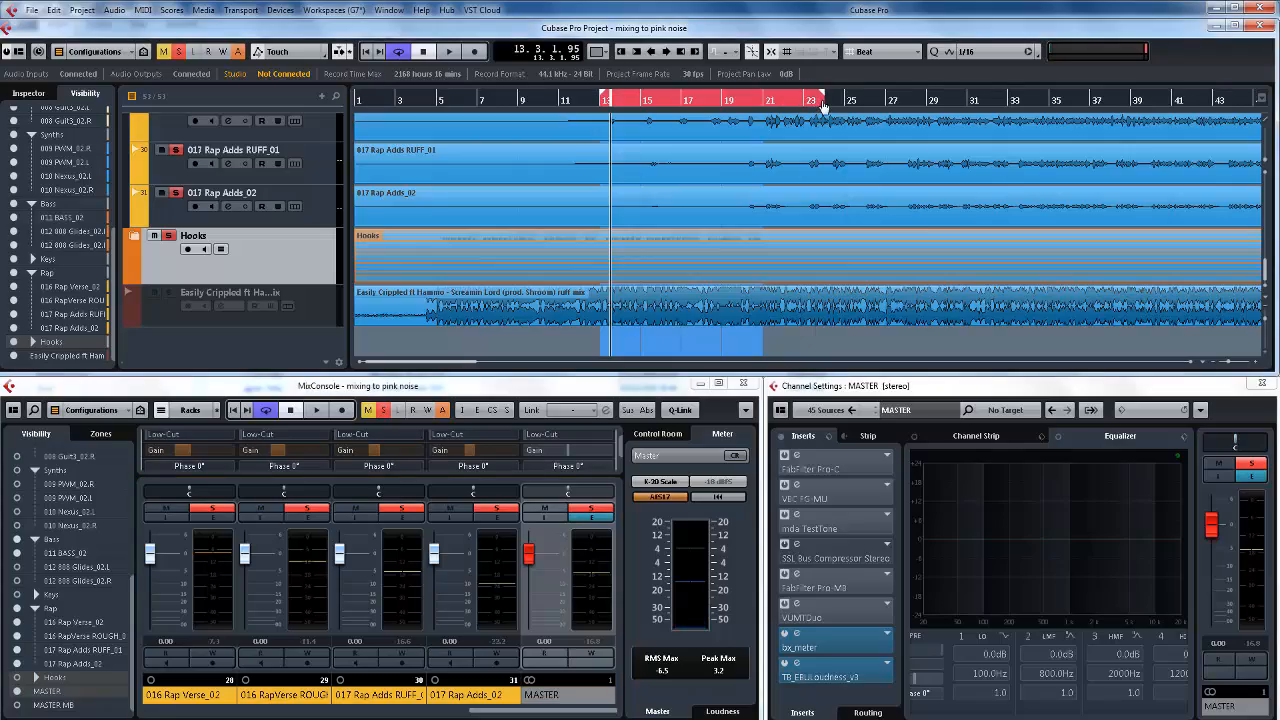
pyautogui.moveTo(897, 112); pyautogui.dragTo(927, 107)
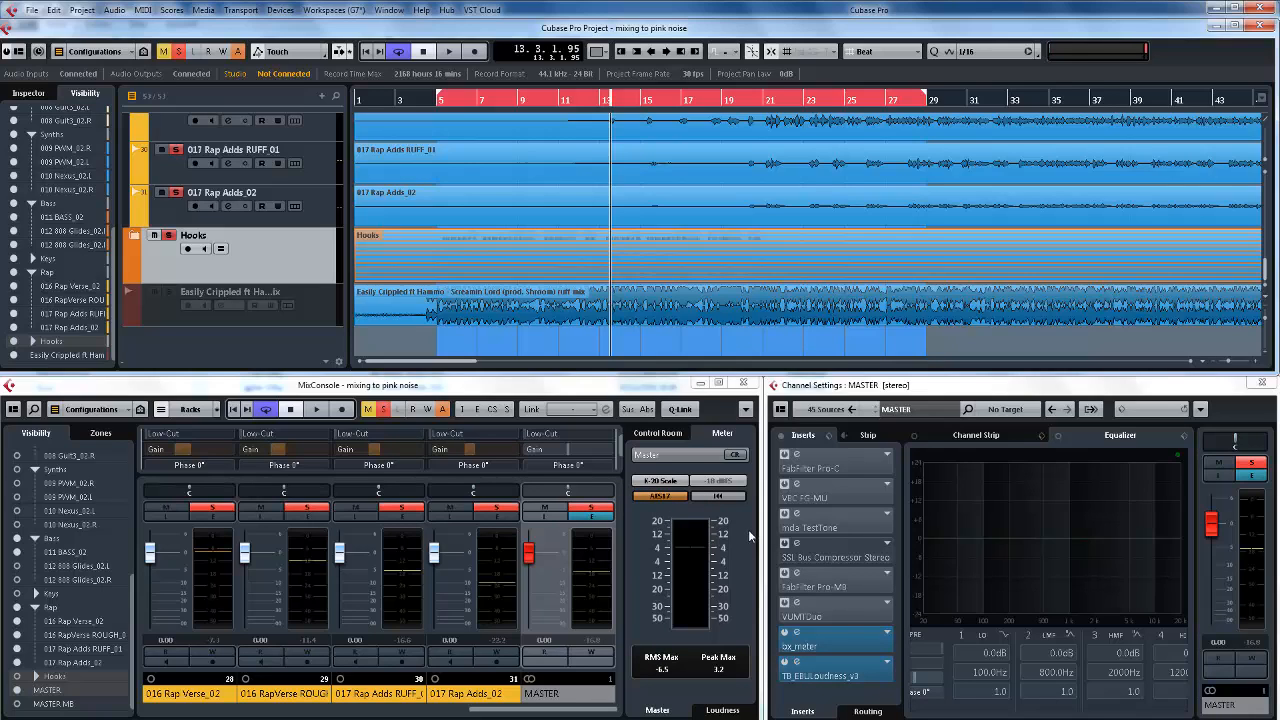
# Step: Open the bx_meter and TB_EBULoudness_v3 inserts on MASTER, start playback and move the loudness window clear of bx_meter
pyautogui.click(829, 645)
pyautogui.click(829, 645)
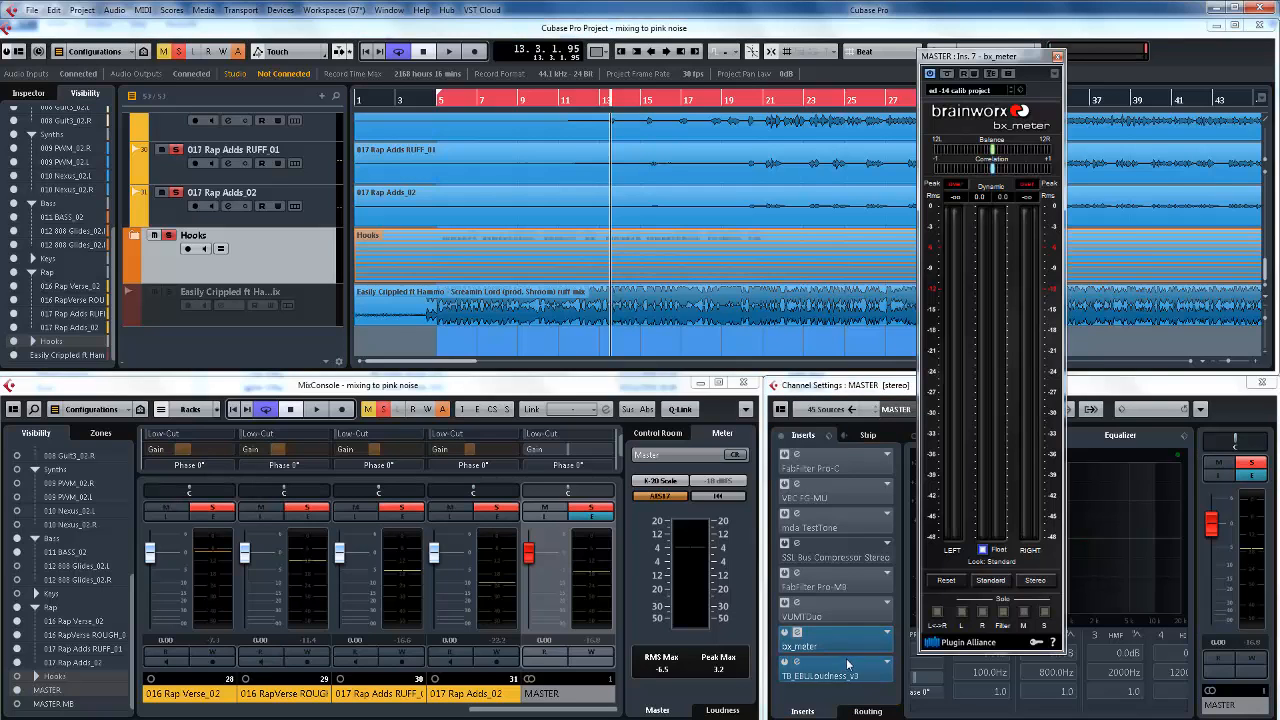
pyautogui.click(851, 667)
pyautogui.press('space')
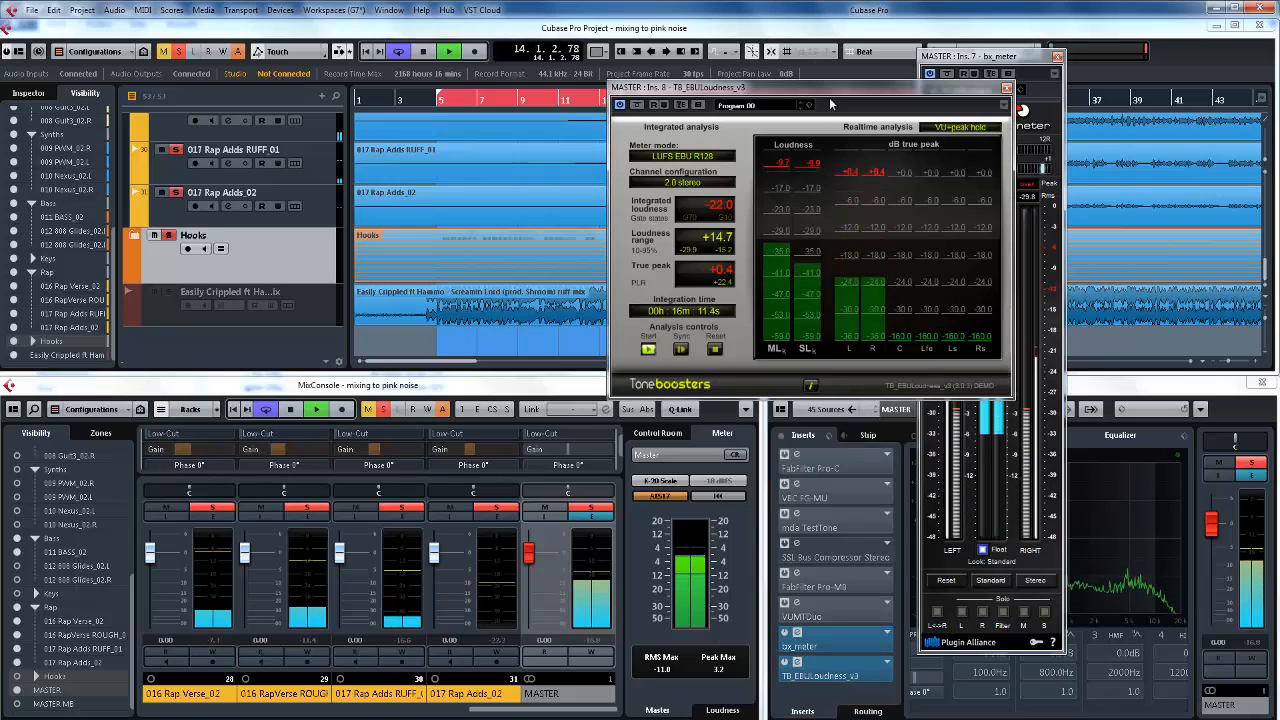
pyautogui.moveTo(837, 92); pyautogui.dragTo(211, 30)
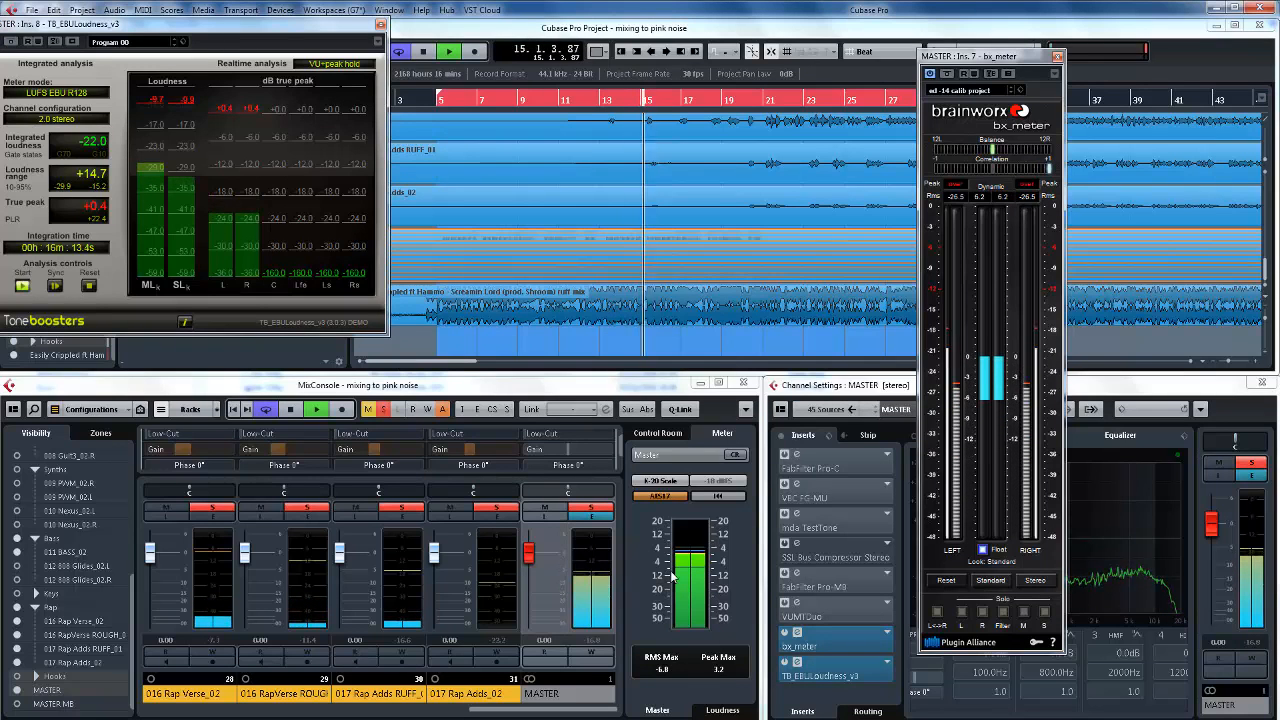
# Step: Clear the Master meter's maximum values, switch bx_meter to the K(atz)-20 scale during playback and stop
pyautogui.click(716, 669)
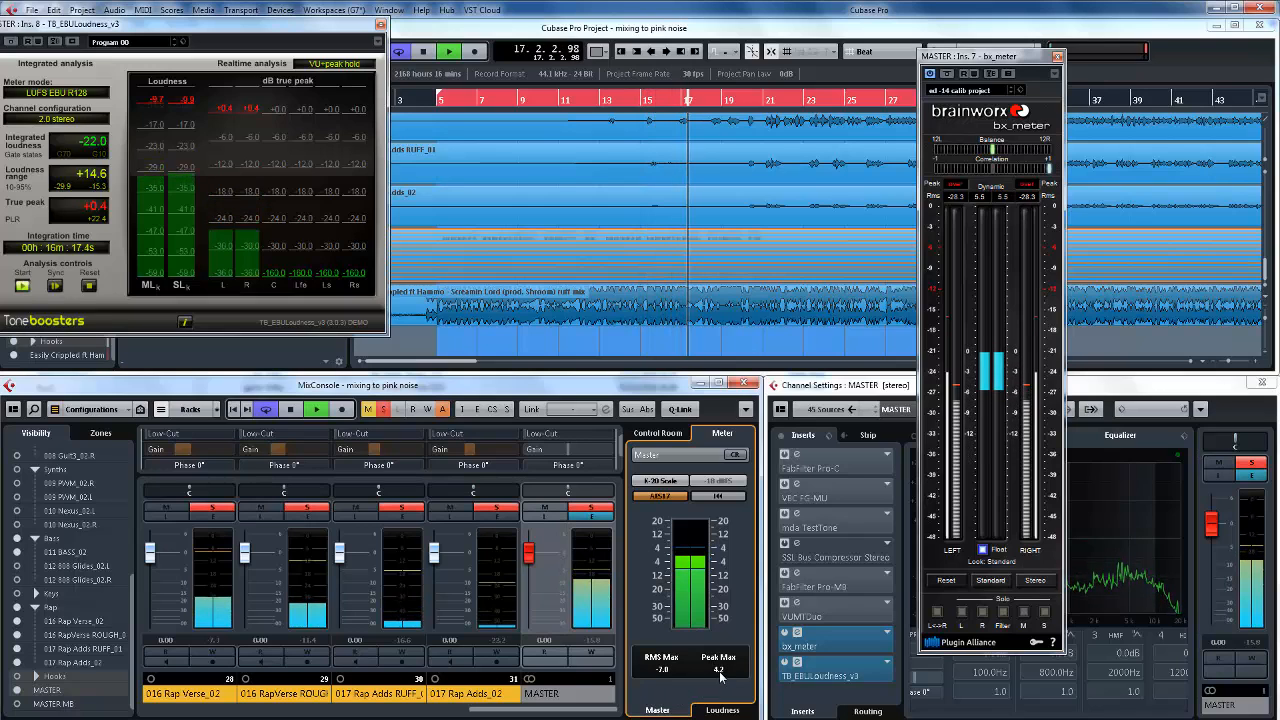
pyautogui.click(992, 585)
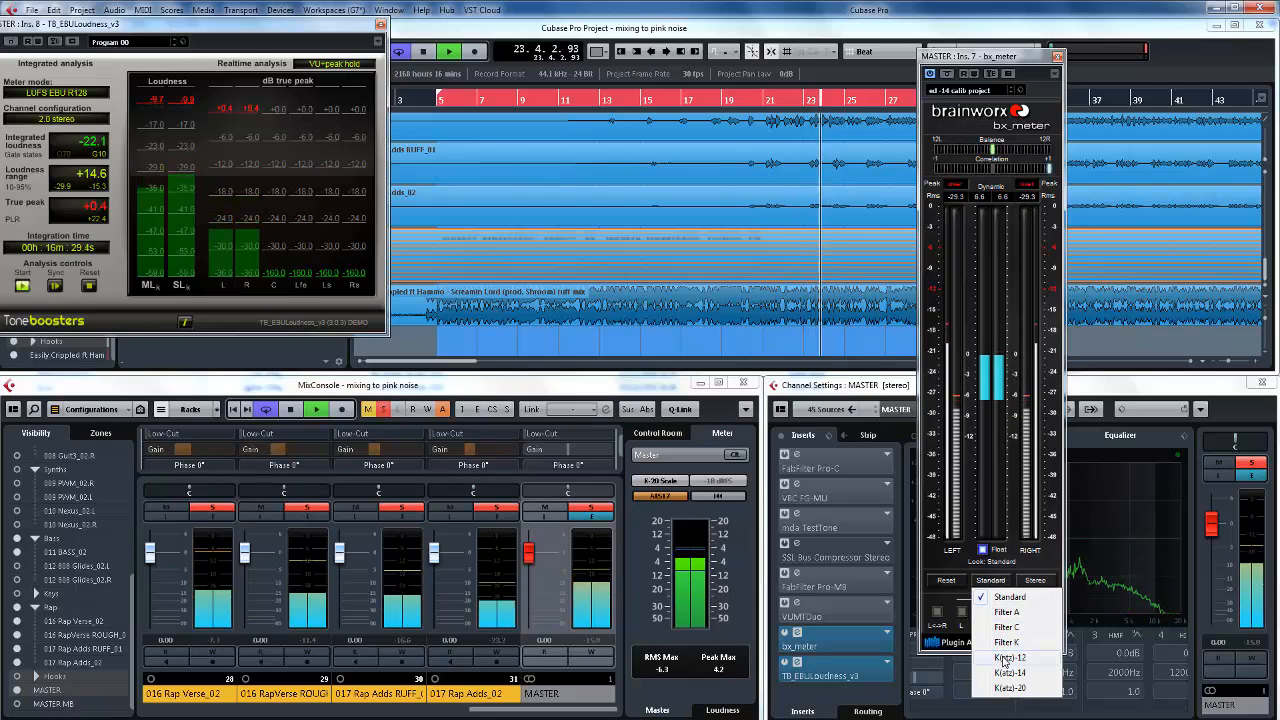
pyautogui.click(1010, 688)
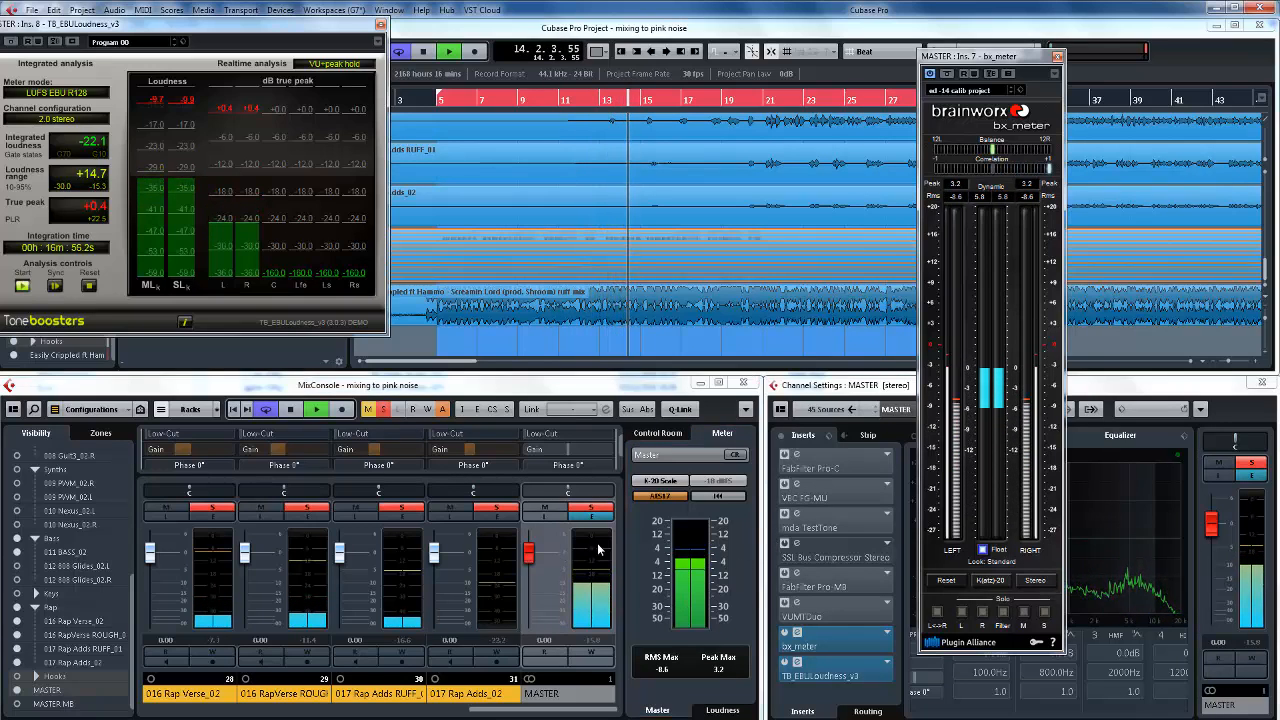
pyautogui.press('space')
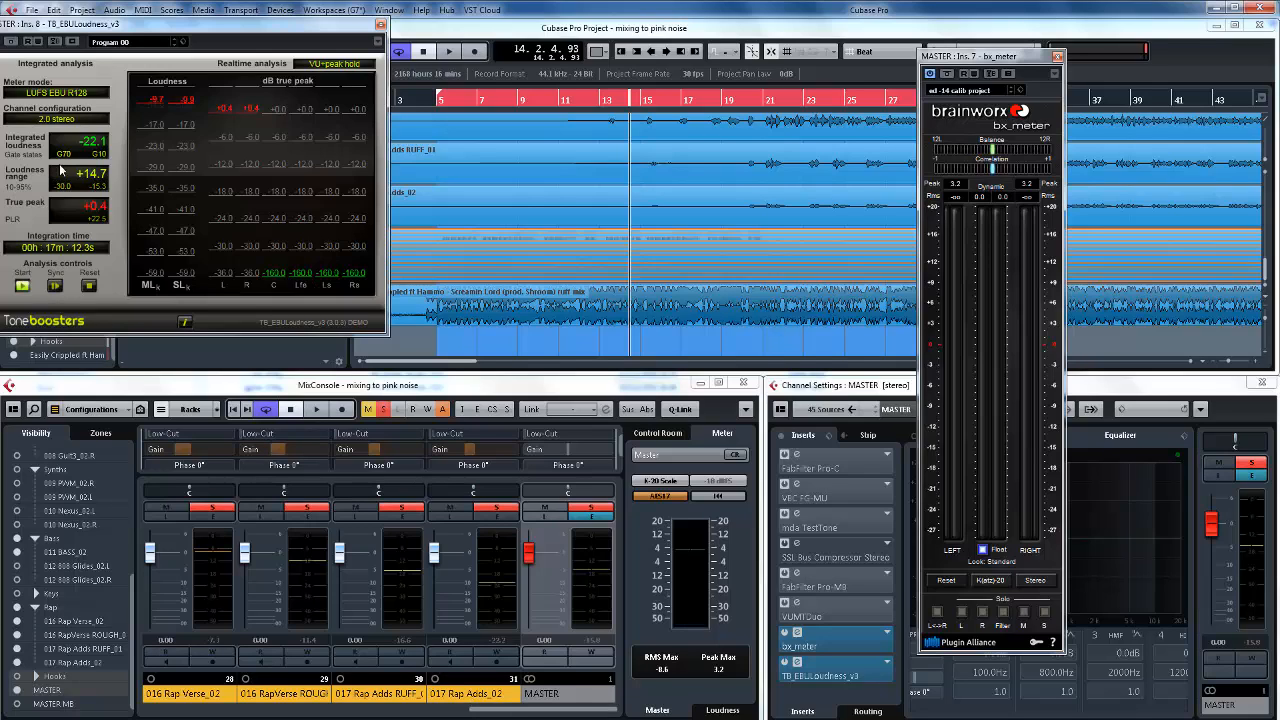
# Step: Close bx_meter and move the TB_EBULoudness_v3 window over the track list, clear of the Master meter
pyautogui.click(1058, 57)
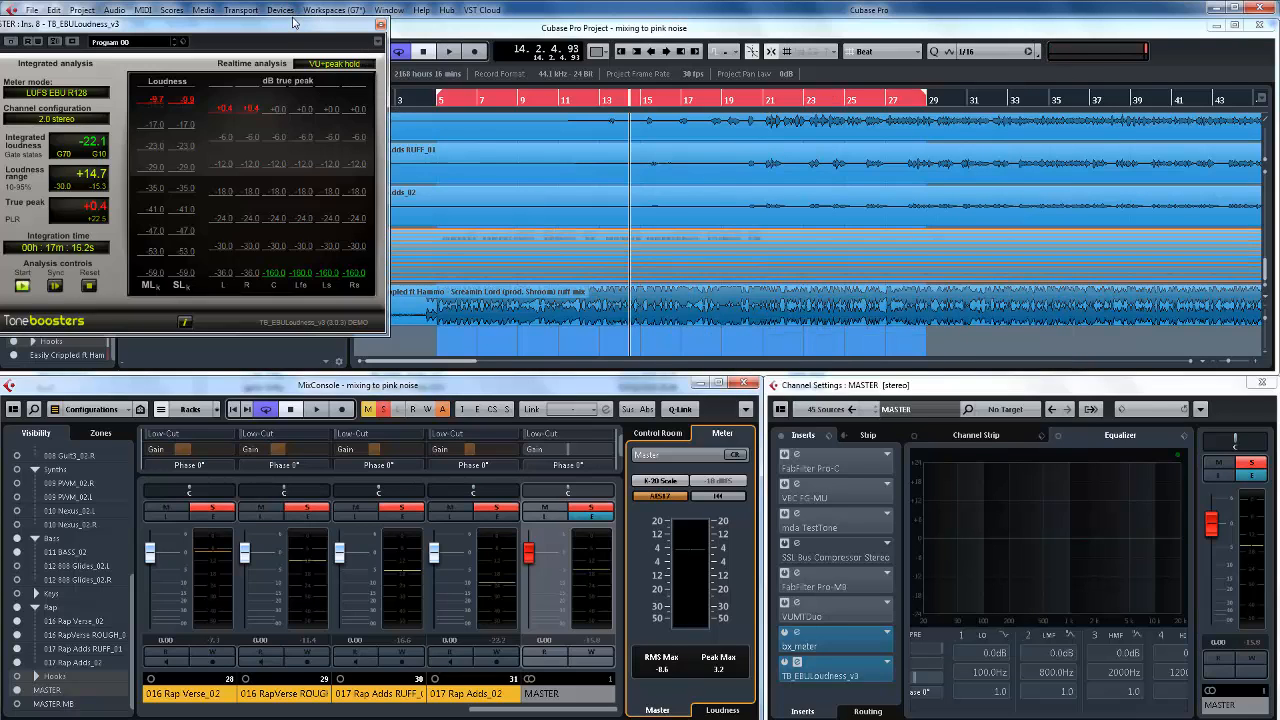
pyautogui.moveTo(294, 22); pyautogui.dragTo(918, 44)
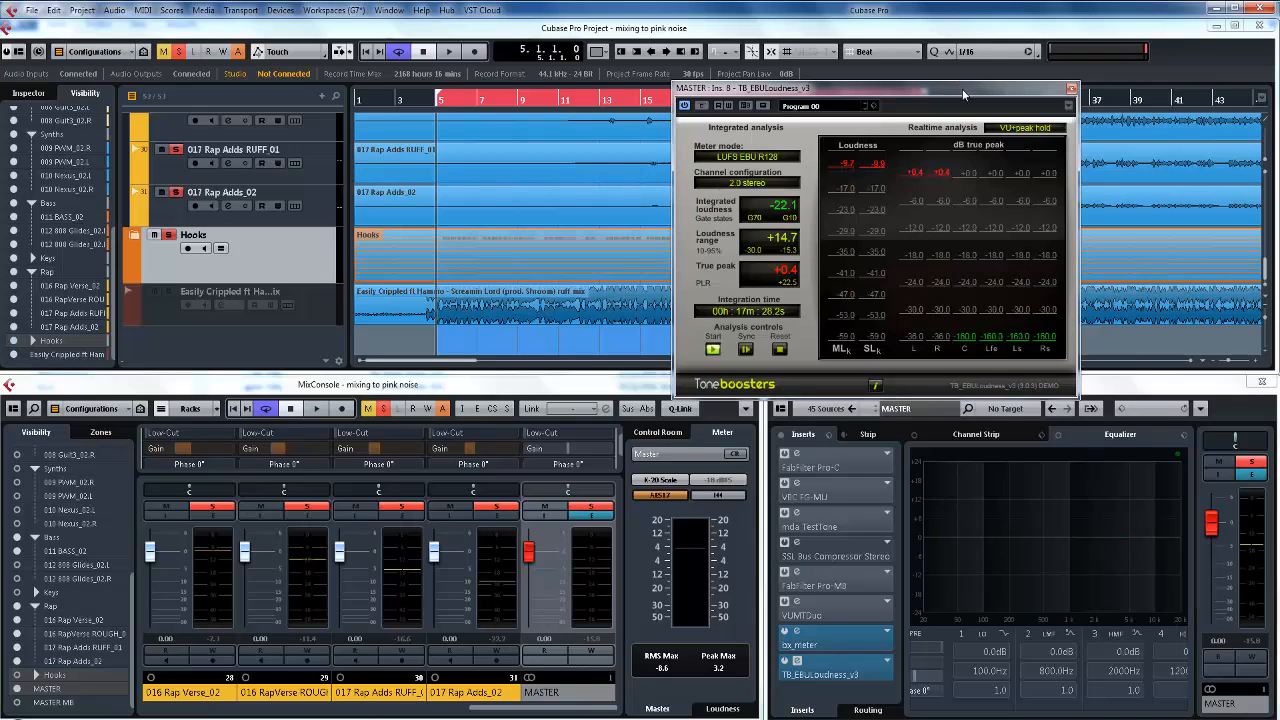
pyautogui.moveTo(963, 94); pyautogui.dragTo(959, 240)
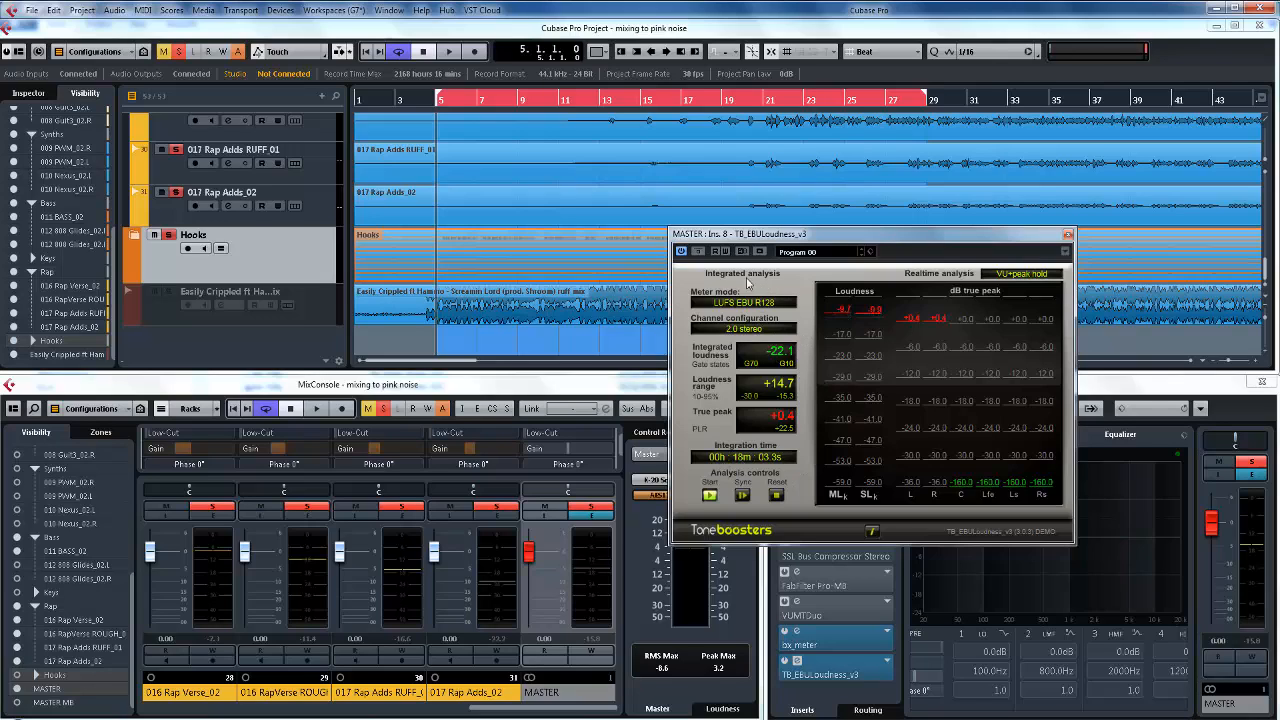
pyautogui.moveTo(841, 242); pyautogui.dragTo(335, 176)
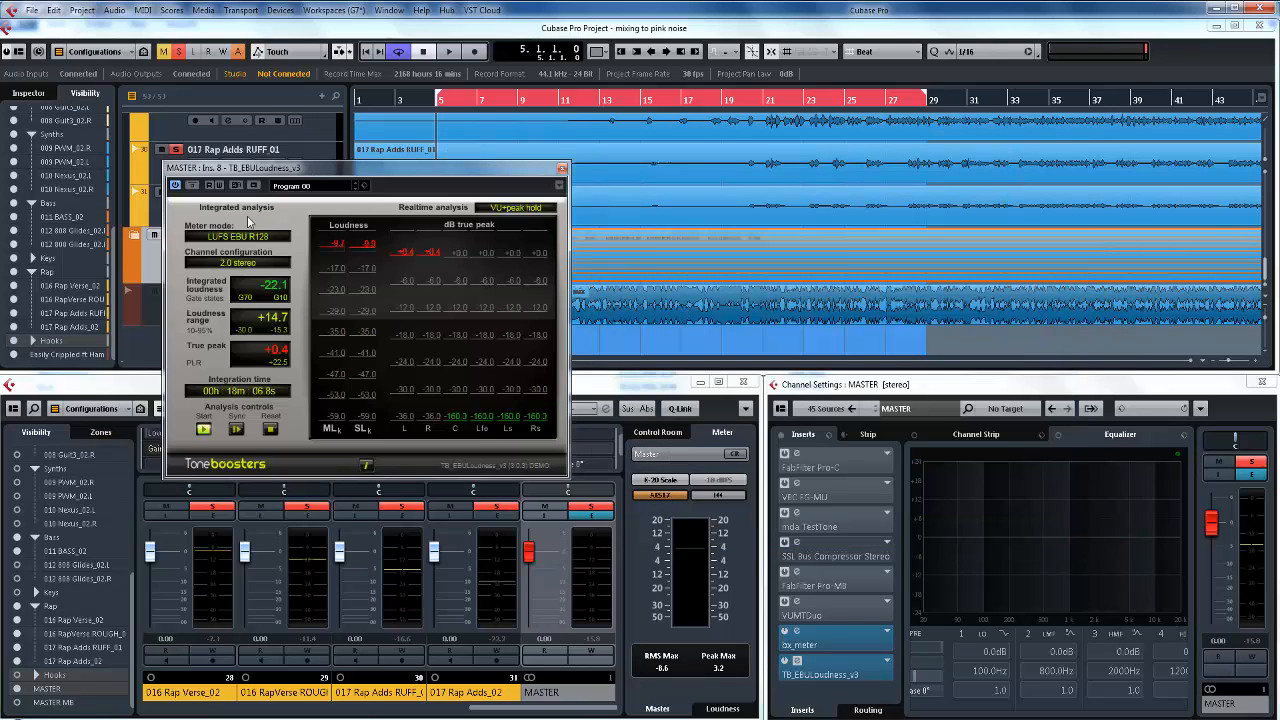
# Step: Reset the TB_EBULoudness_v3 analysis and play the loop from bar 5 to measure the mix, clearing the Master meter's maximum values during playback
pyautogui.click(270, 430)
pyautogui.click(268, 431)
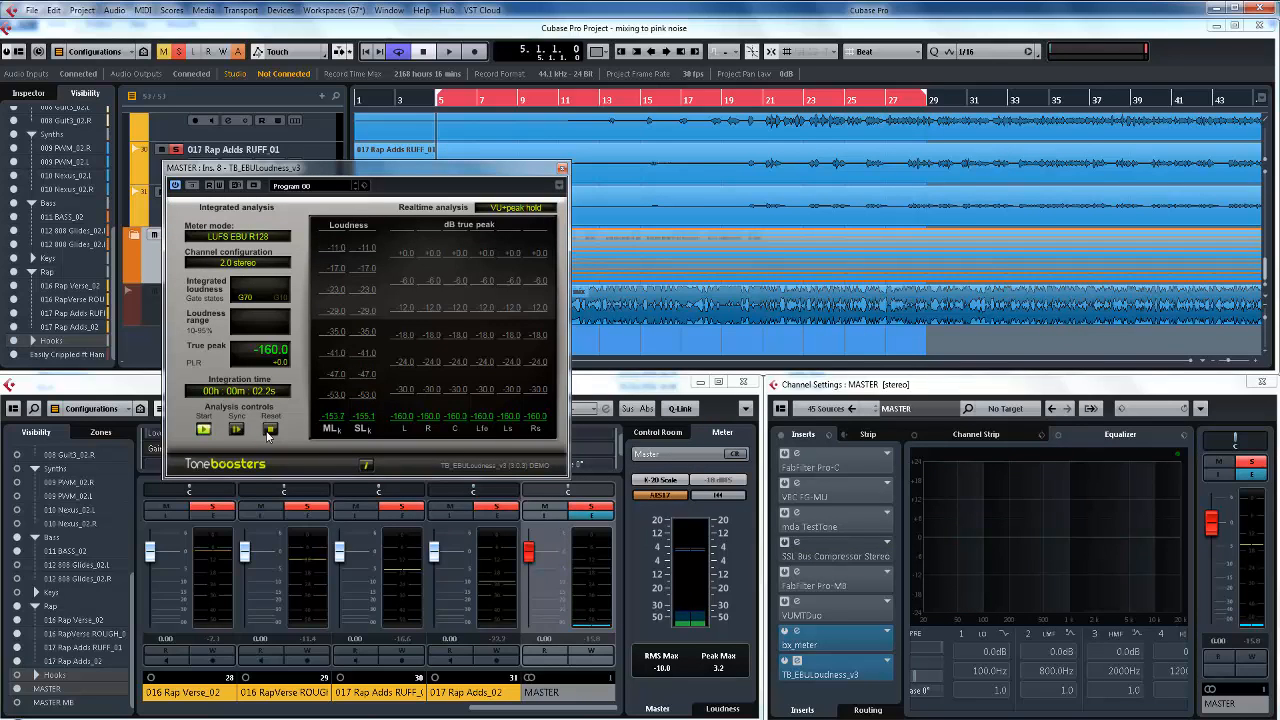
pyautogui.press('space')
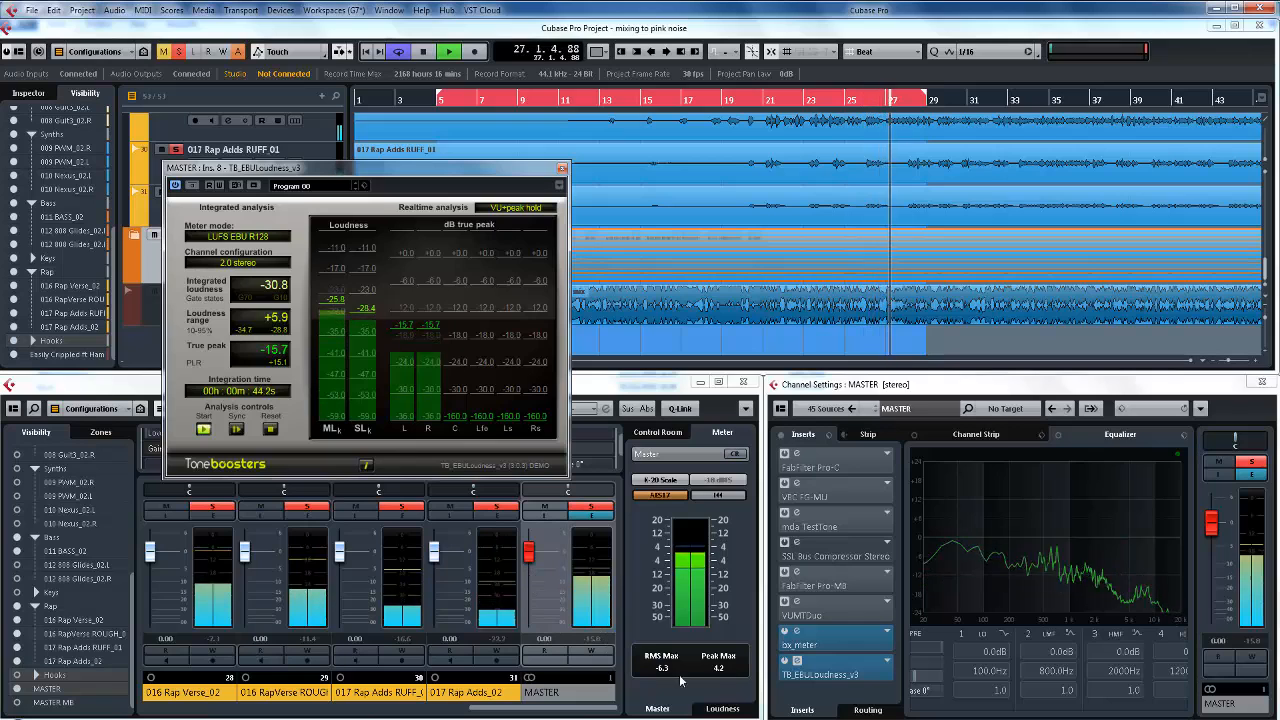
pyautogui.click(721, 669)
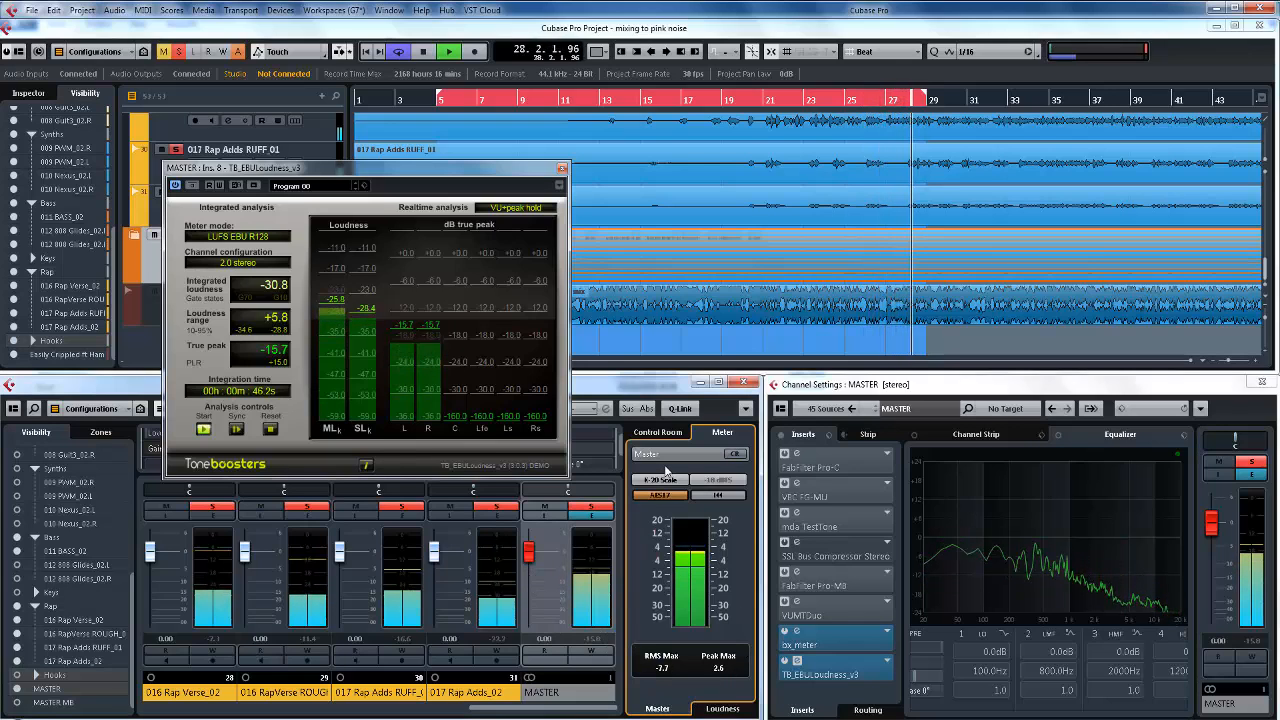
pyautogui.press('space')
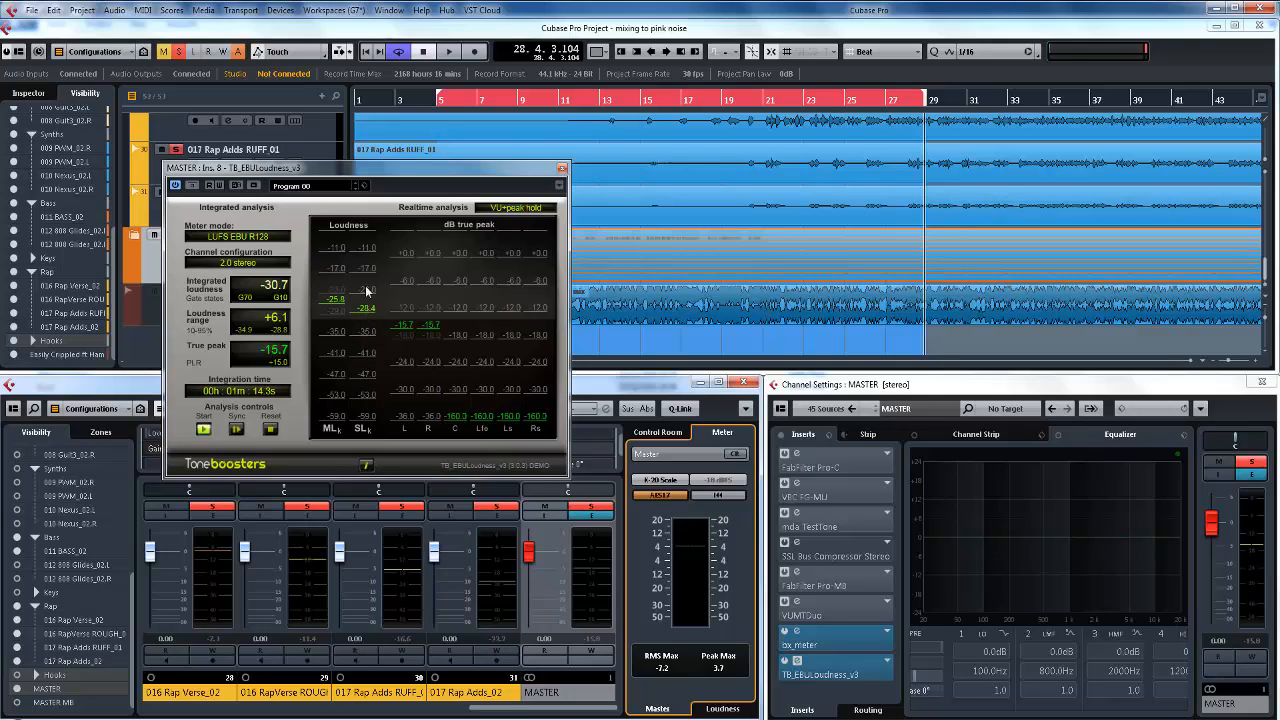
pyautogui.rightClick(367, 397)
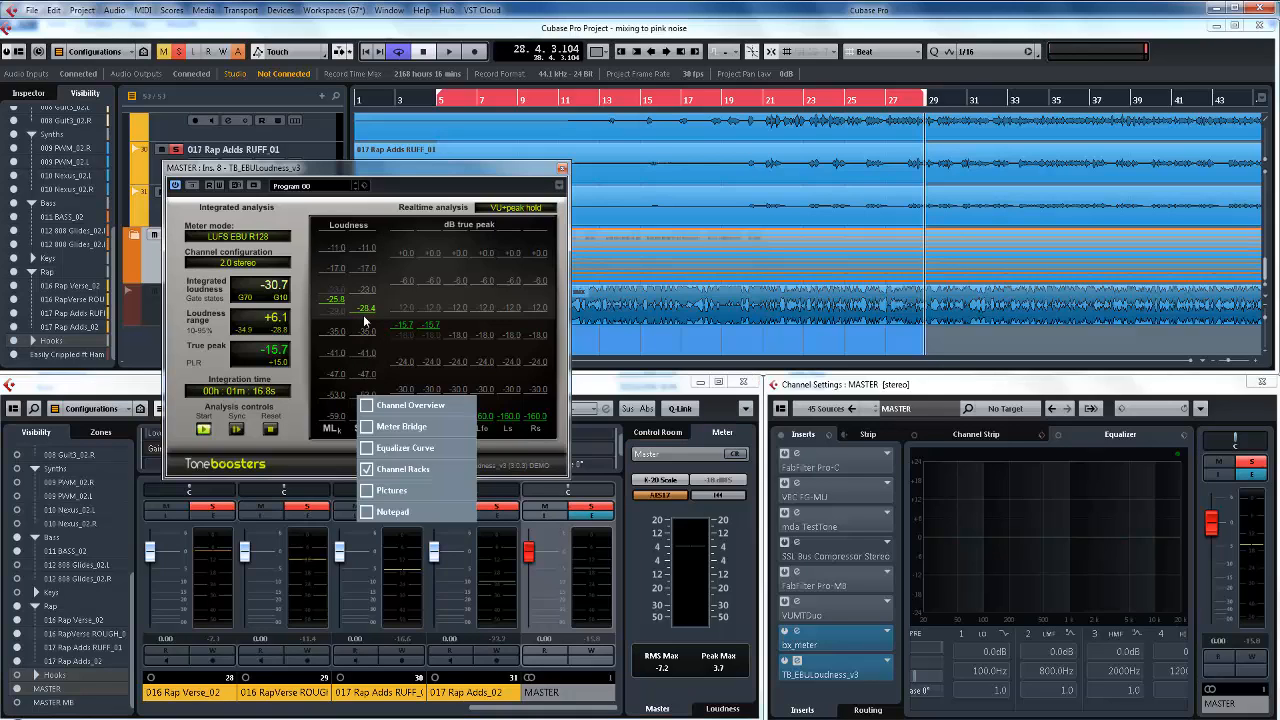
pyautogui.click(656, 554)
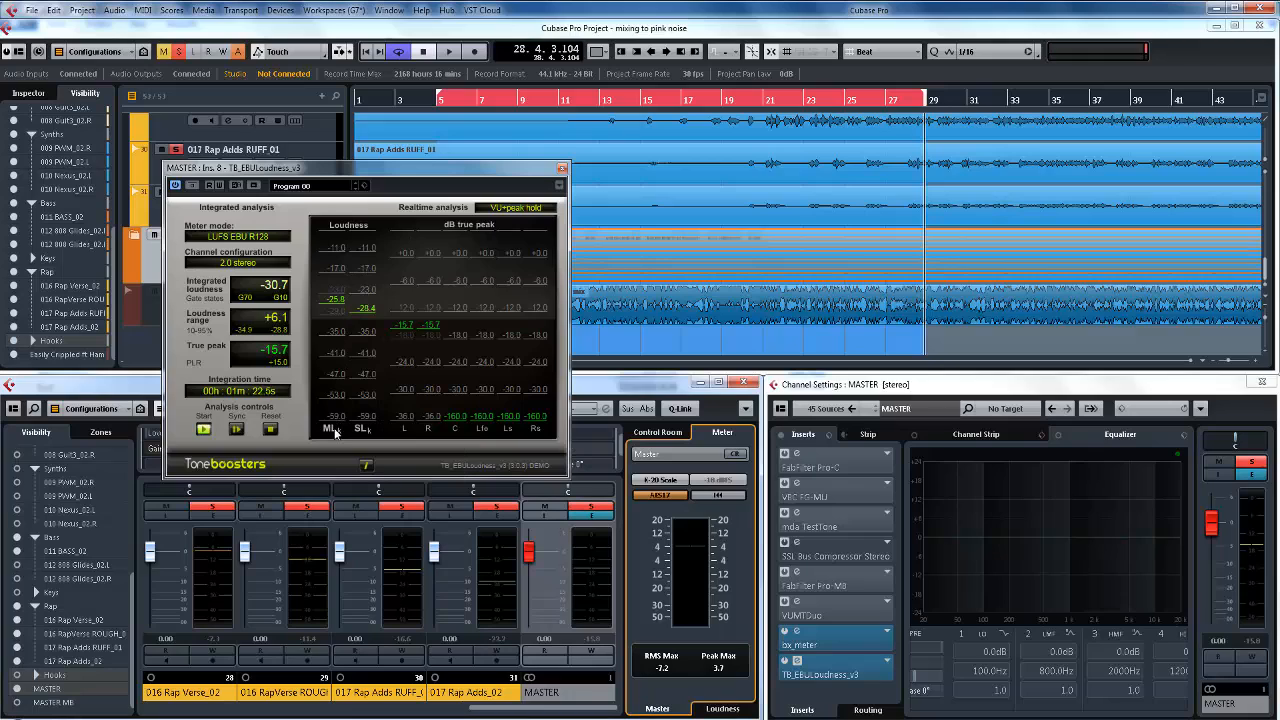